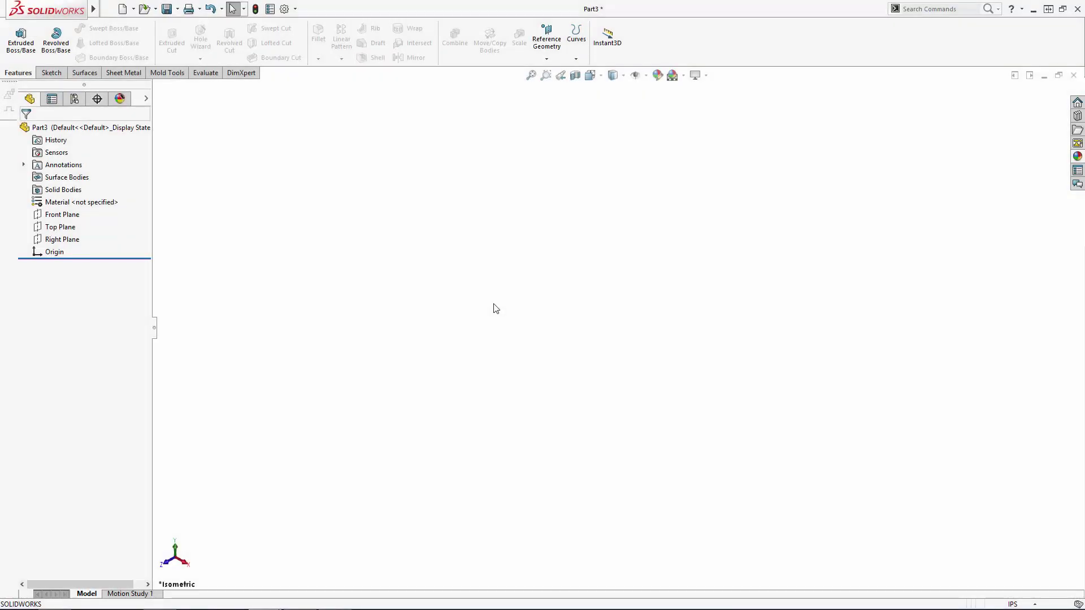
Switch units to MMGS and draw a vertical centerline up from the origin on the Front Plane.
click(1032, 605)
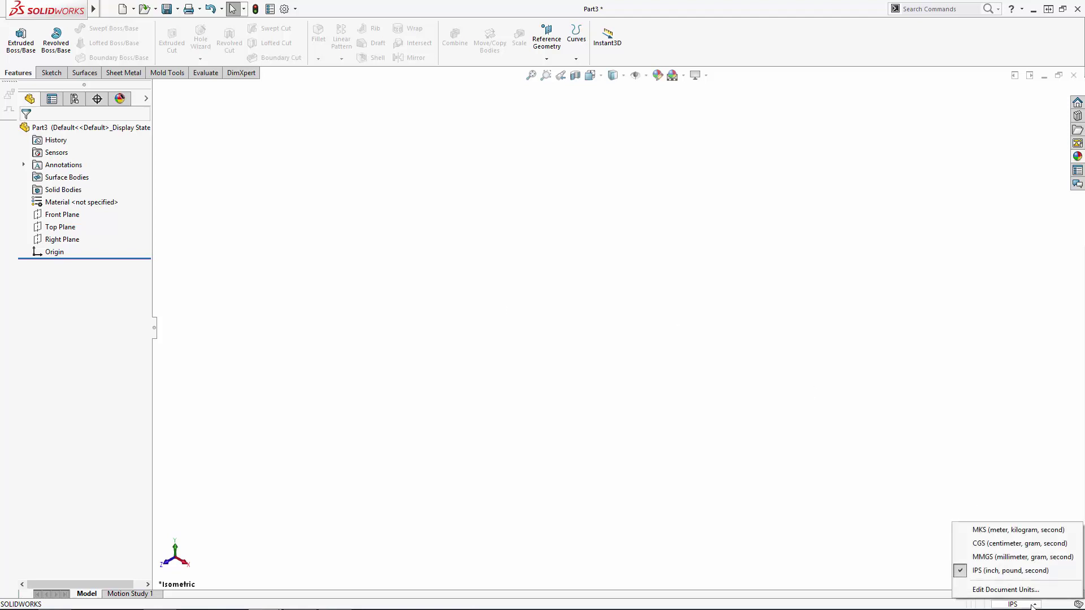
click(990, 558)
click(72, 217)
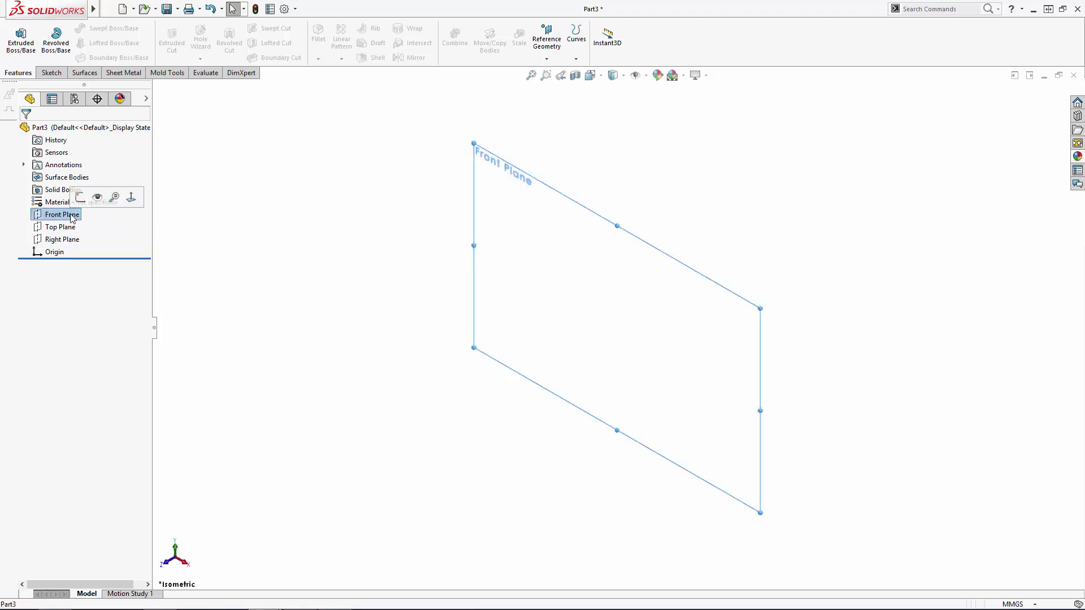
click(84, 28)
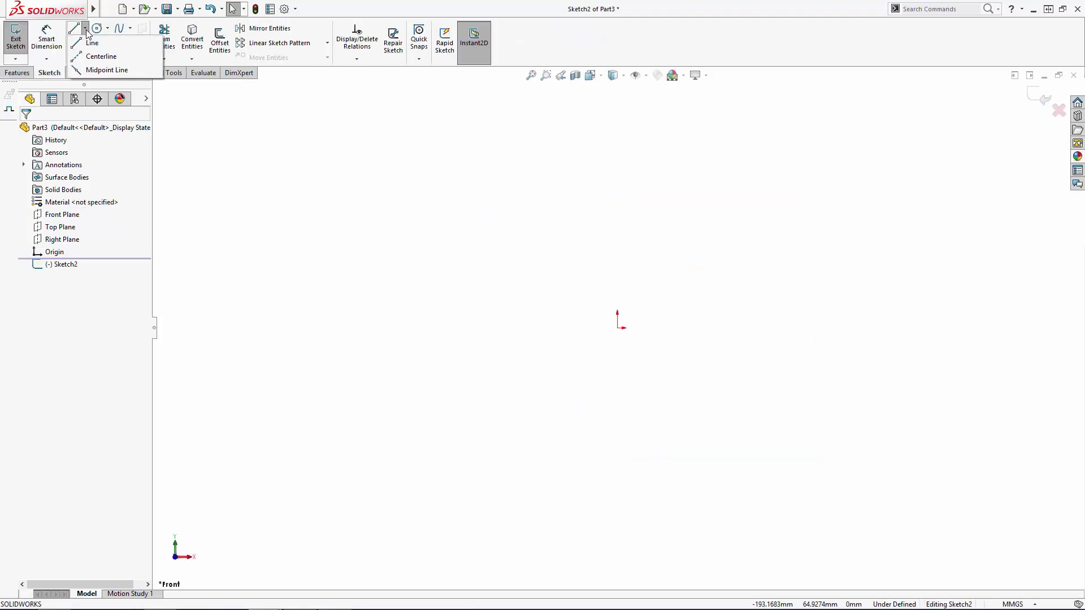
click(93, 58)
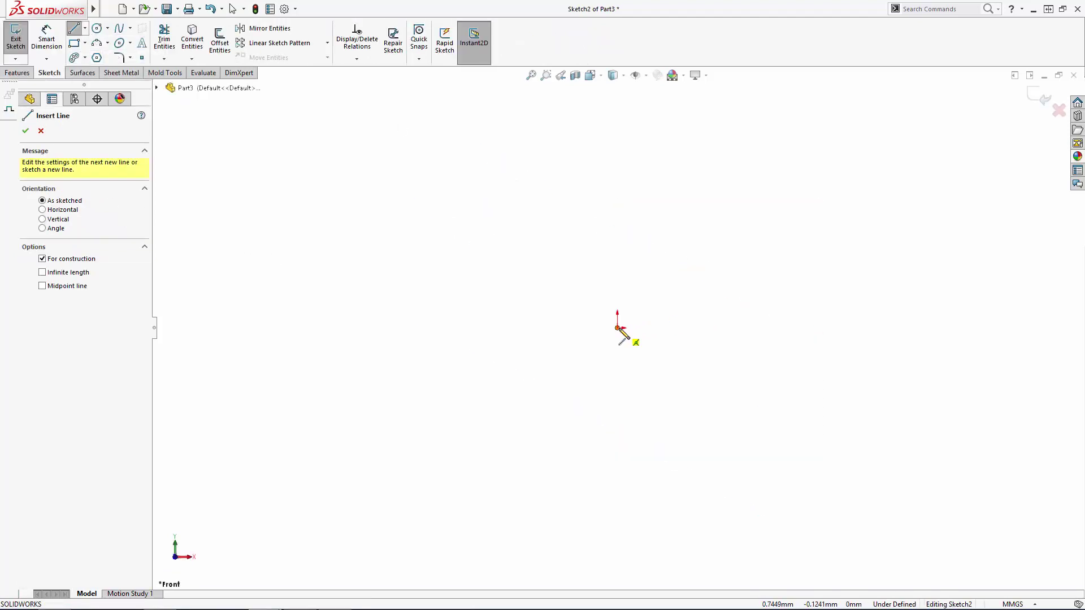
click(618, 328)
click(618, 178)
key(Escape)
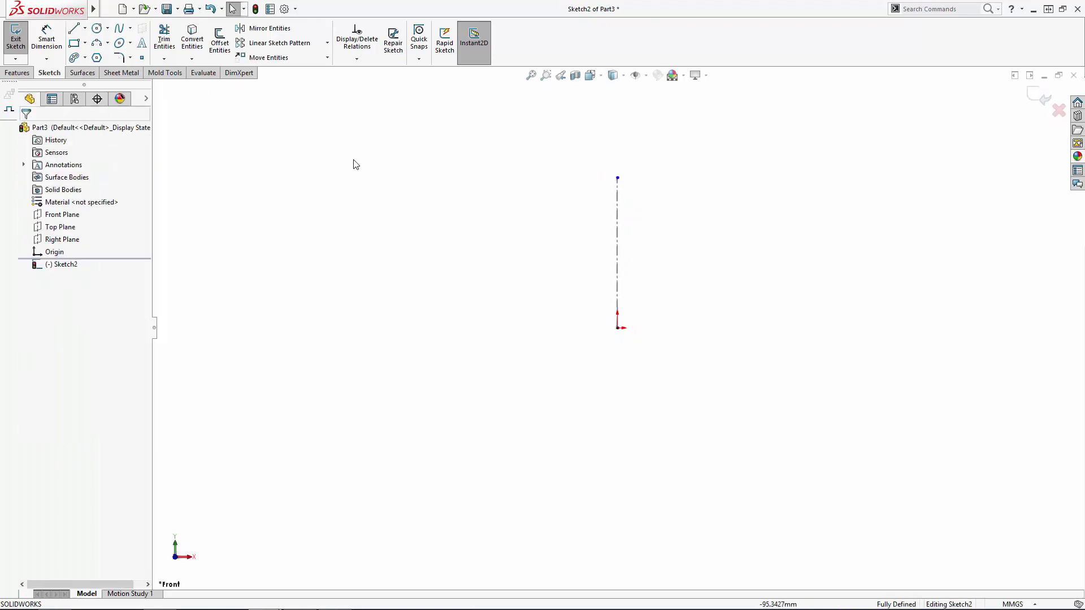
Dimension the centerline's length to 78.5 mm.
click(48, 35)
click(618, 217)
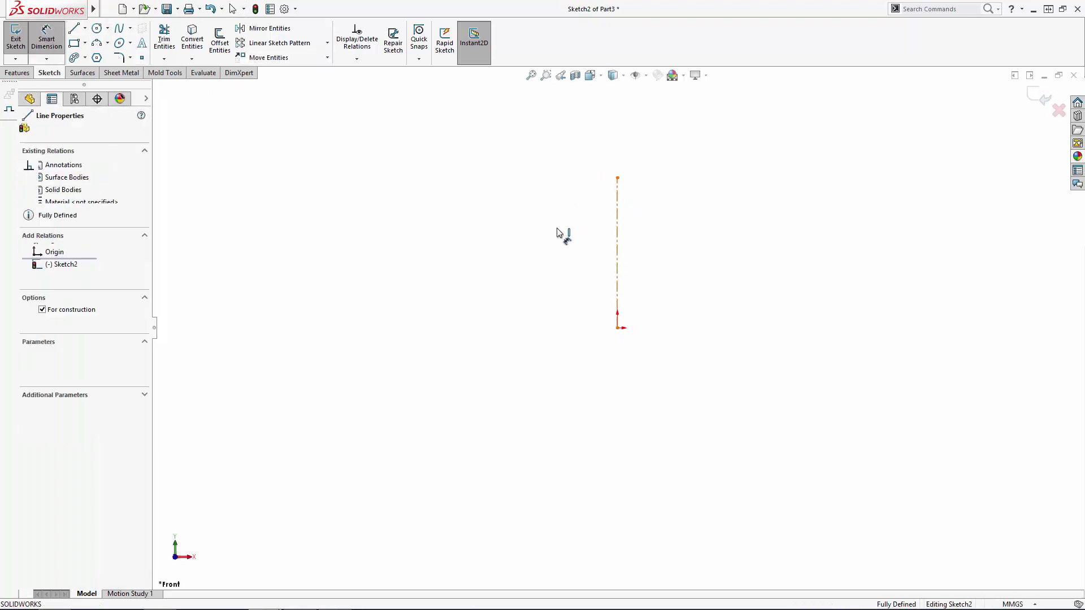
click(551, 235)
text(78.5)
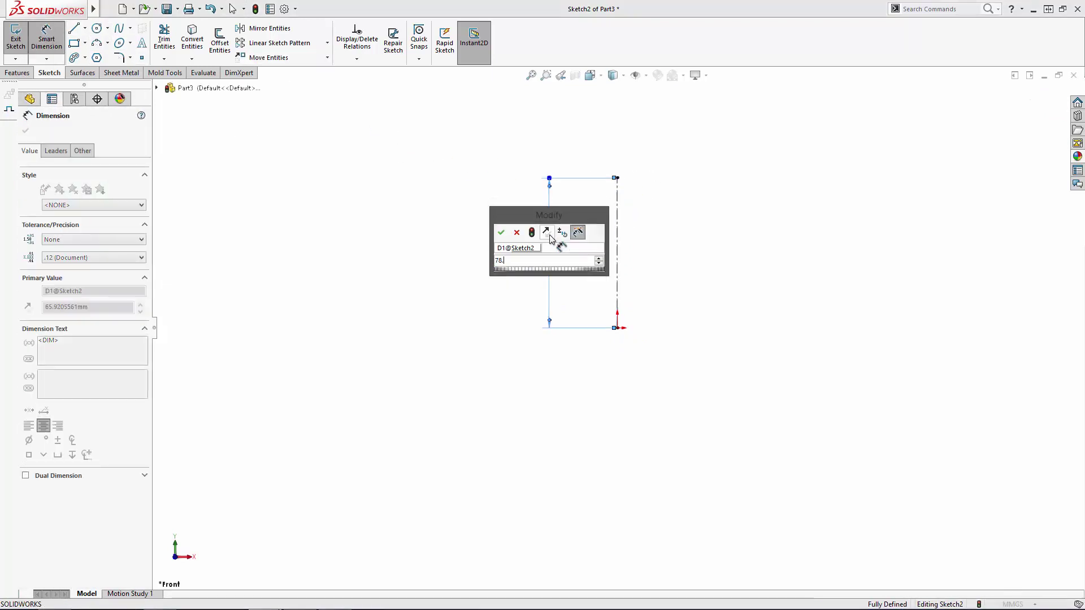
key(Return)
key(Escape)
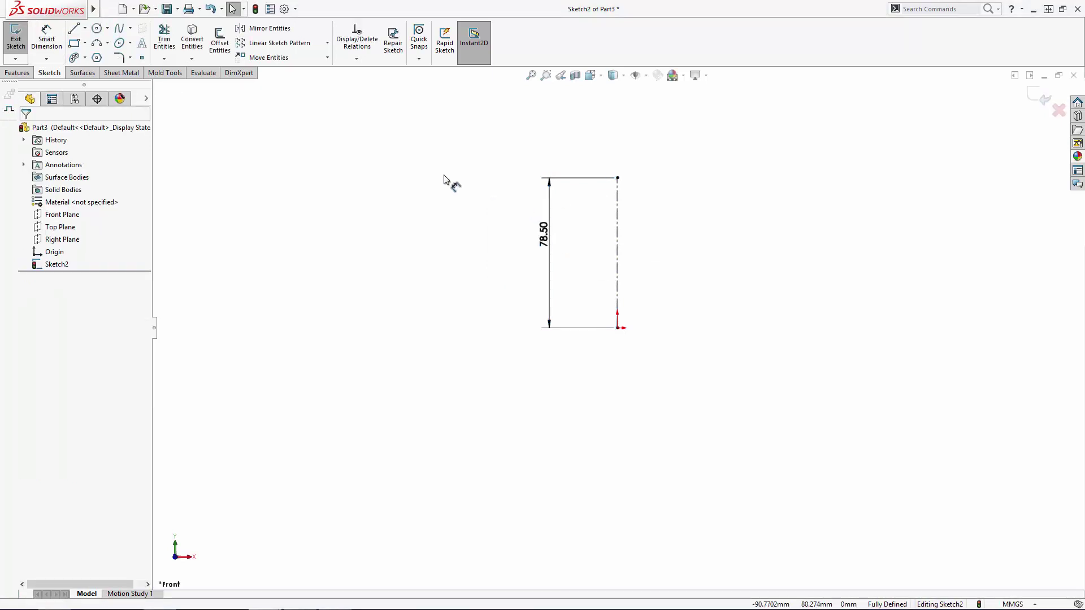
Draw a short vertical line to the right of the origin.
click(74, 28)
scroll(672, 244, down, 4)
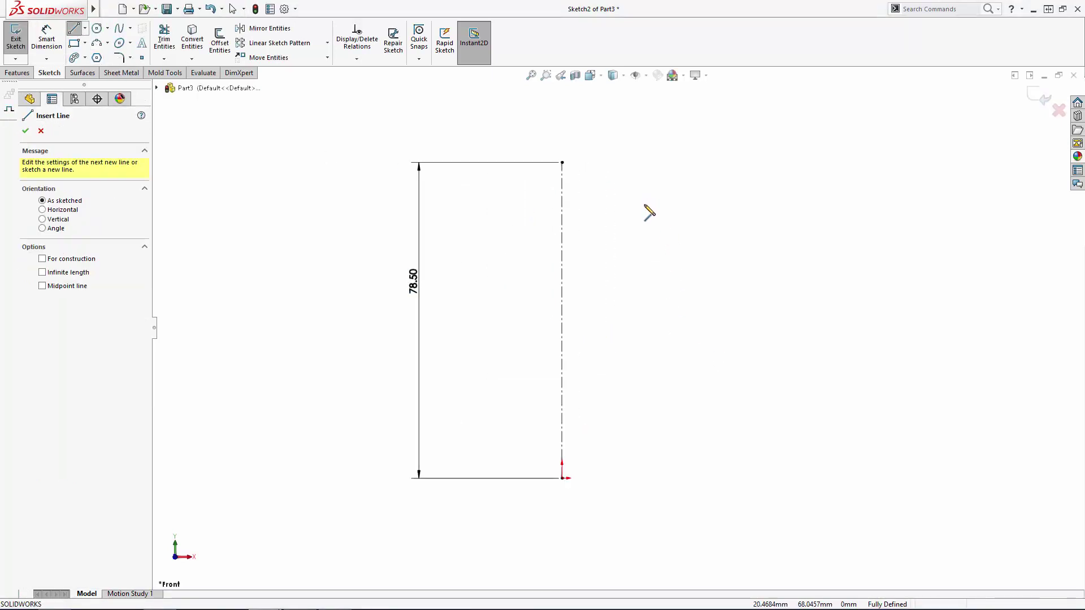
click(628, 477)
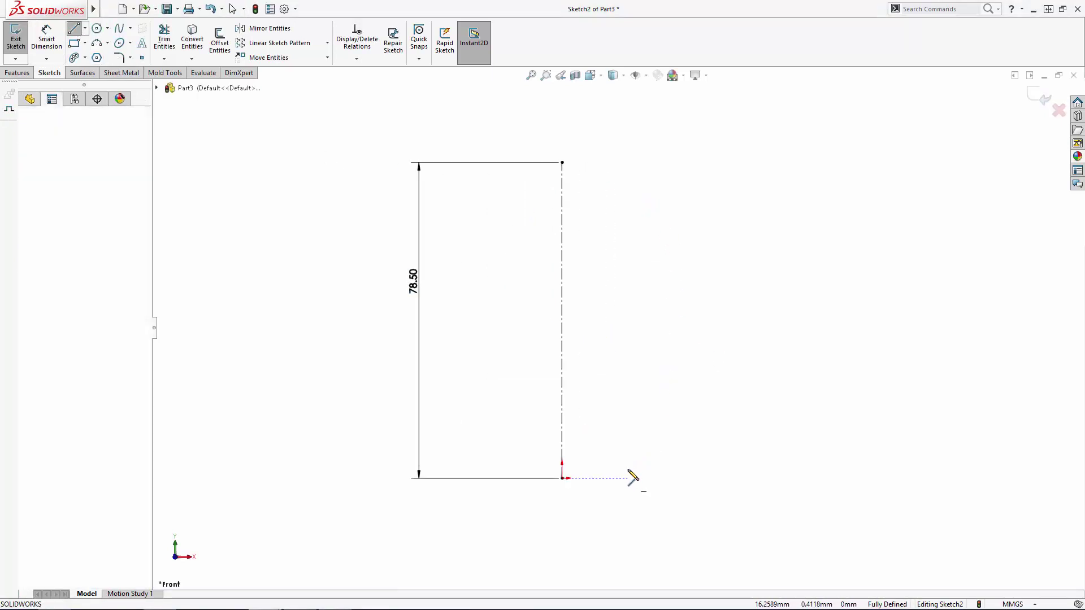
click(627, 443)
key(Escape)
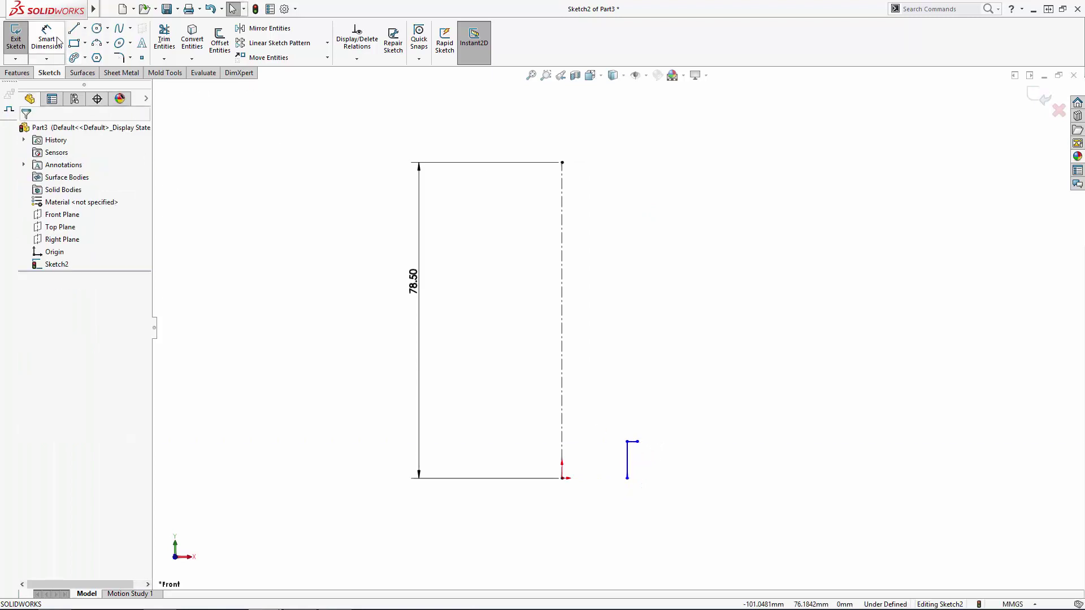
Dimension the short line 12 mm and 12.5 mm from the origin.
click(628, 471)
click(562, 478)
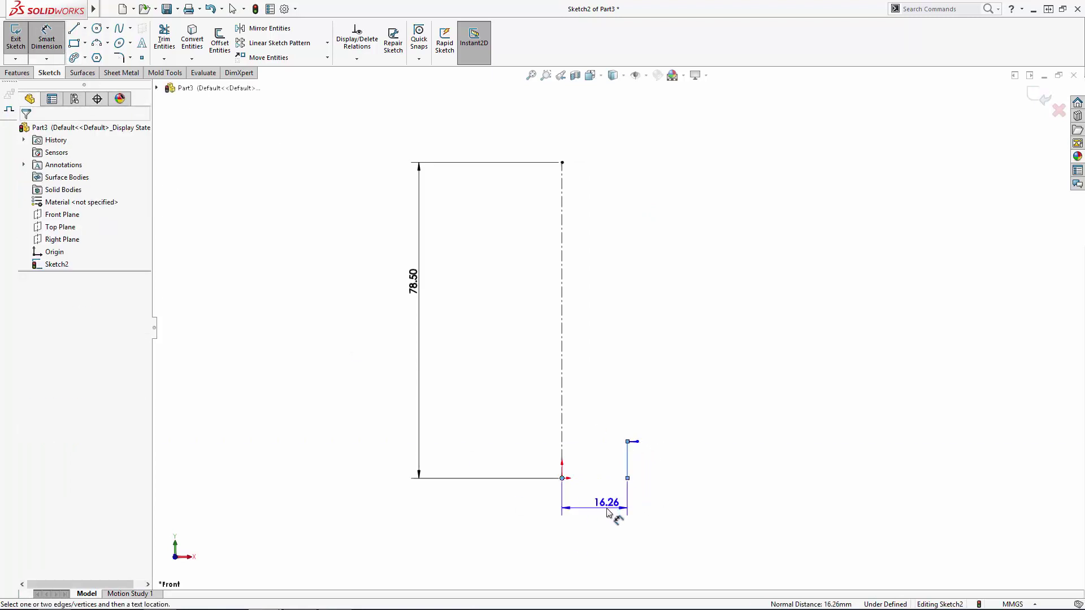
click(613, 515)
text(12)
key(Return)
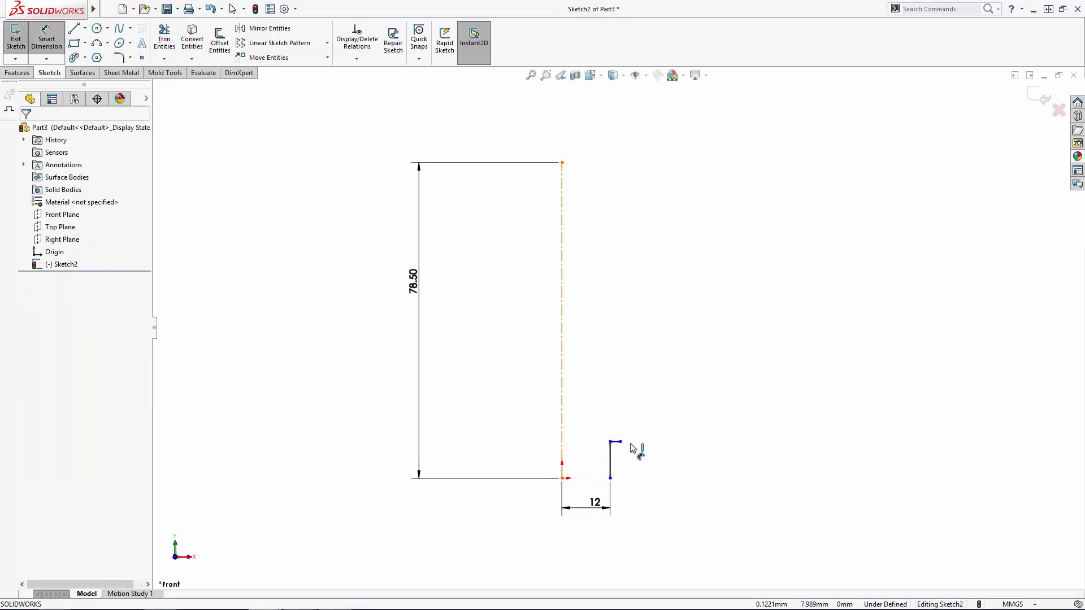
click(620, 443)
click(562, 479)
click(611, 533)
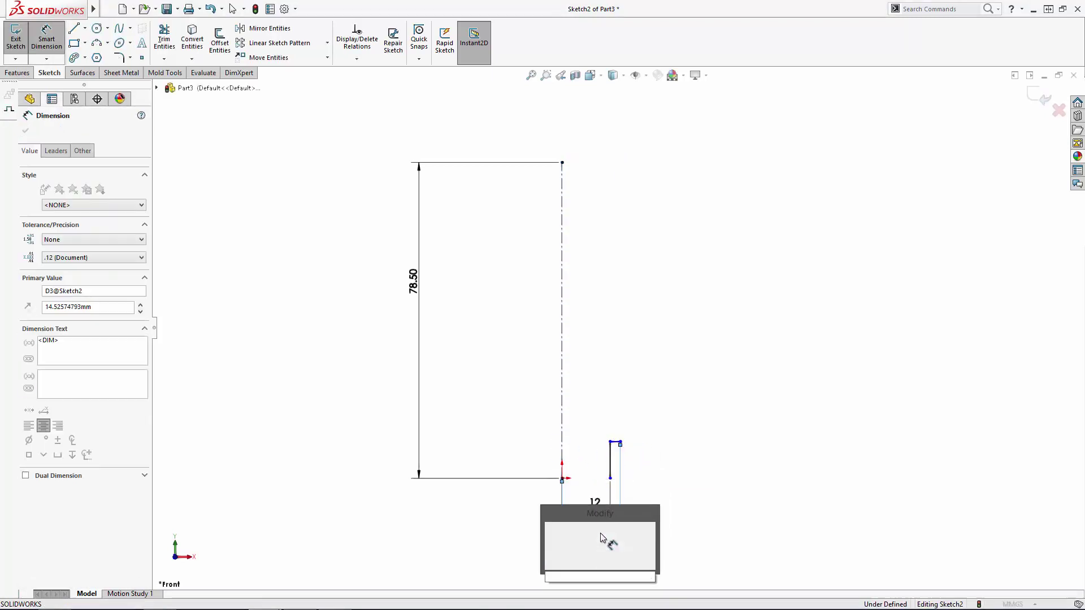
text(12.5)
key(Return)
Set the short line's length to 12.3 mm.
scroll(622, 407, down, 4)
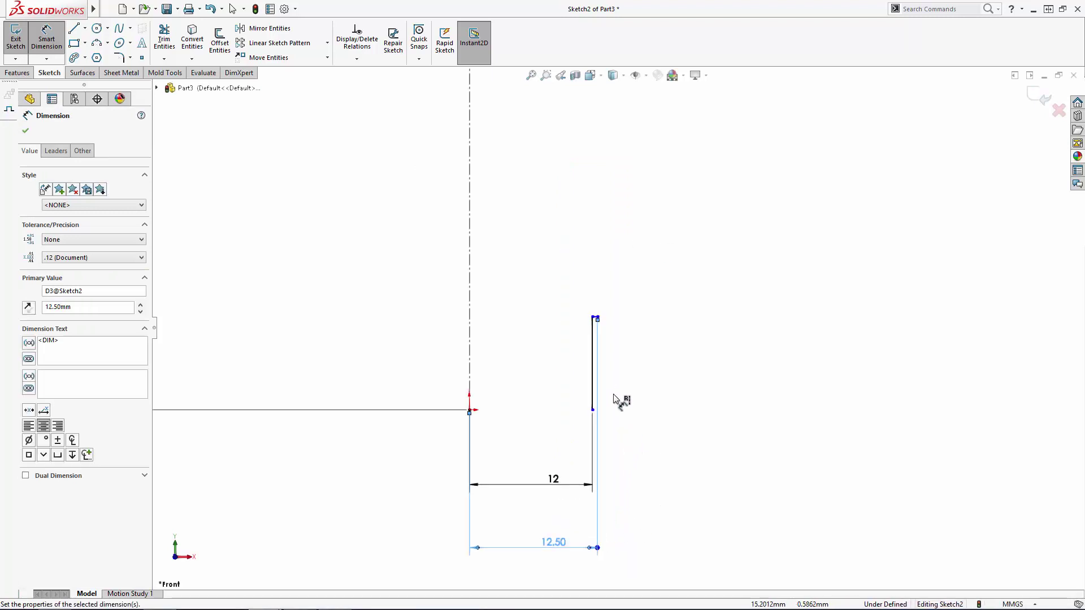
click(593, 367)
click(642, 360)
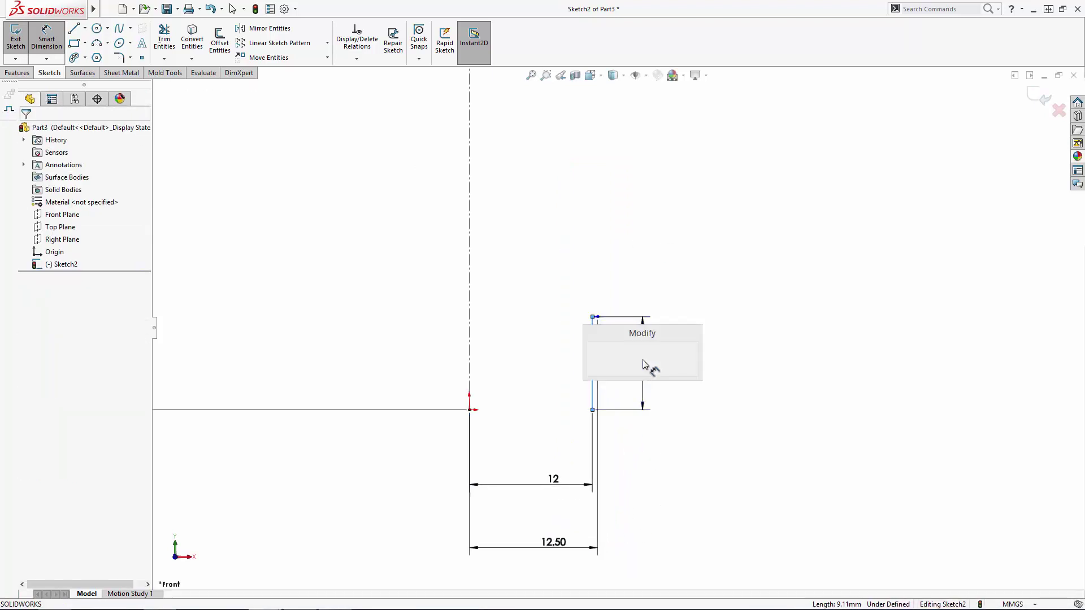
text(12.3)
key(Return)
key(Escape)
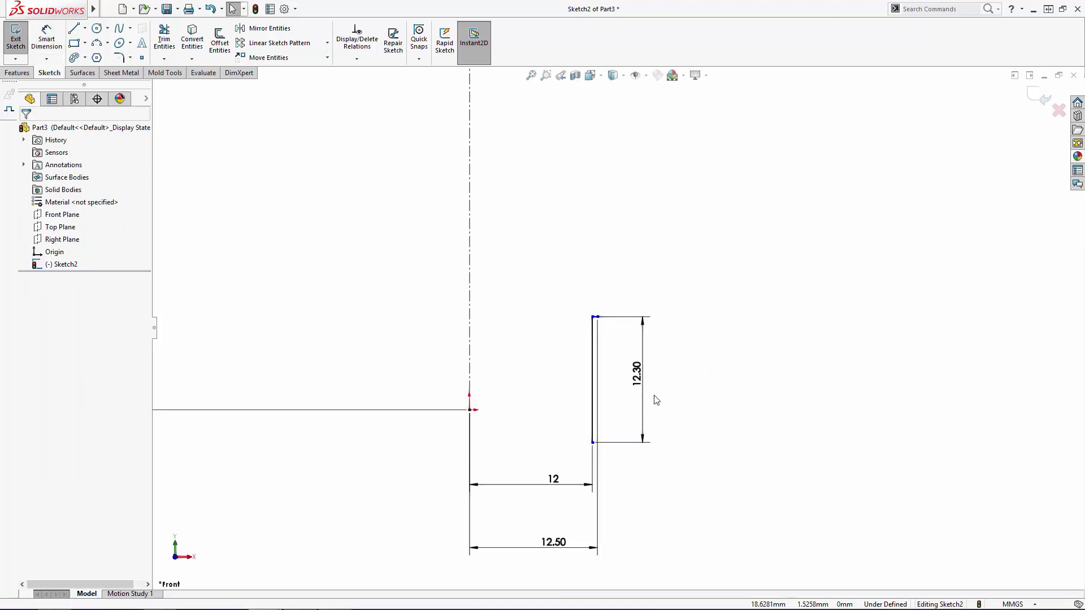
Add a Horizontal relation between the line's bottom endpoint and the origin.
click(594, 443)
ctrl+click(470, 411)
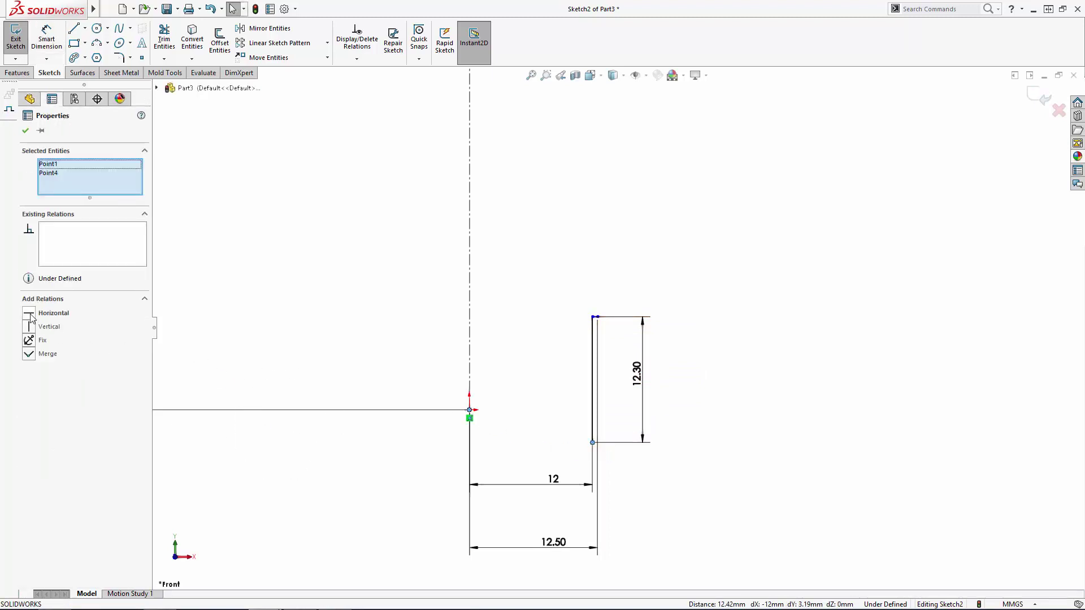
click(30, 315)
click(755, 420)
Draw a spline from the centerline's top to the short line's top and shape its tangents.
scroll(755, 419, up, 5)
key(f)
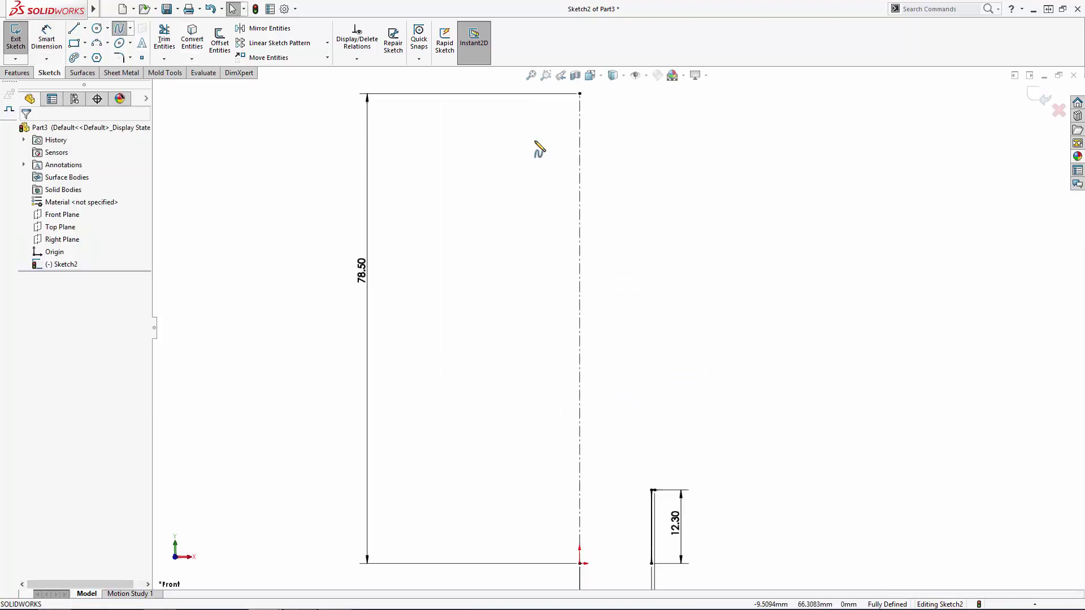
click(580, 94)
double_click(653, 490)
key(Escape)
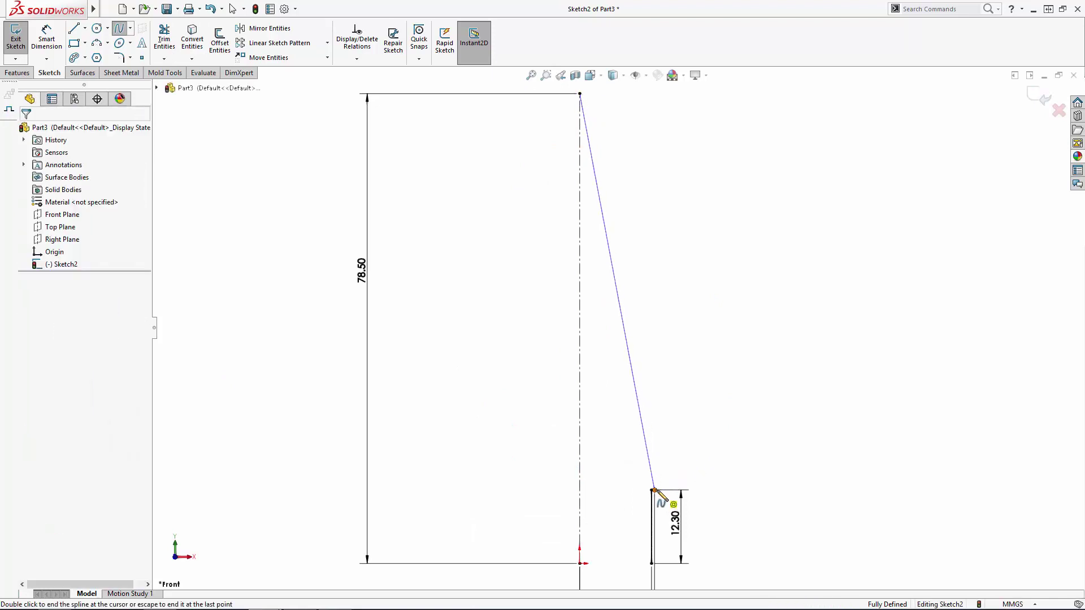
click(648, 463)
drag(635, 379, 656, 377)
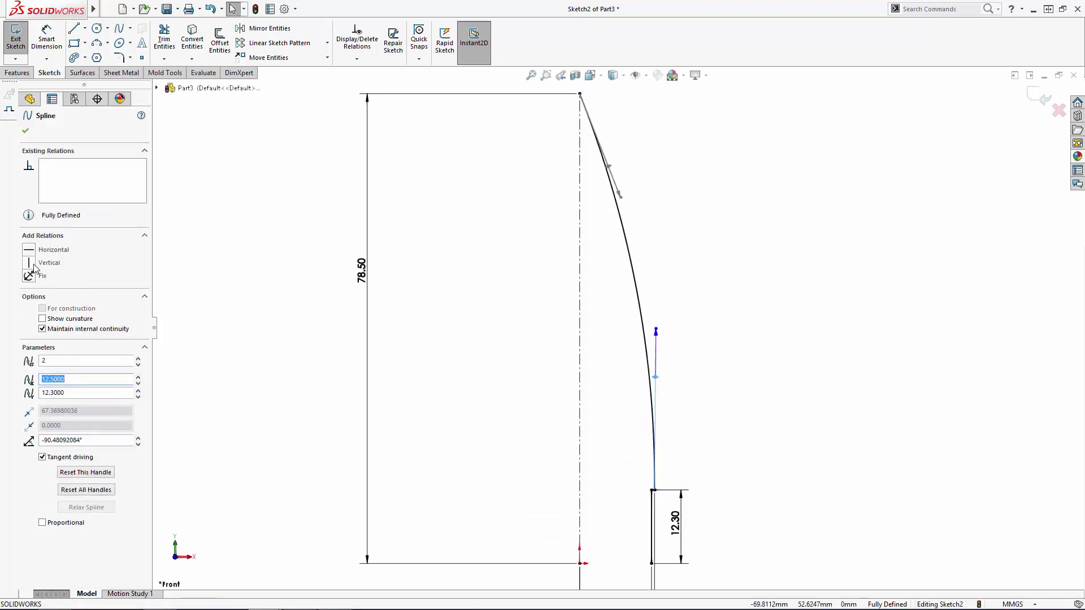
drag(619, 195, 608, 93)
click(365, 134)
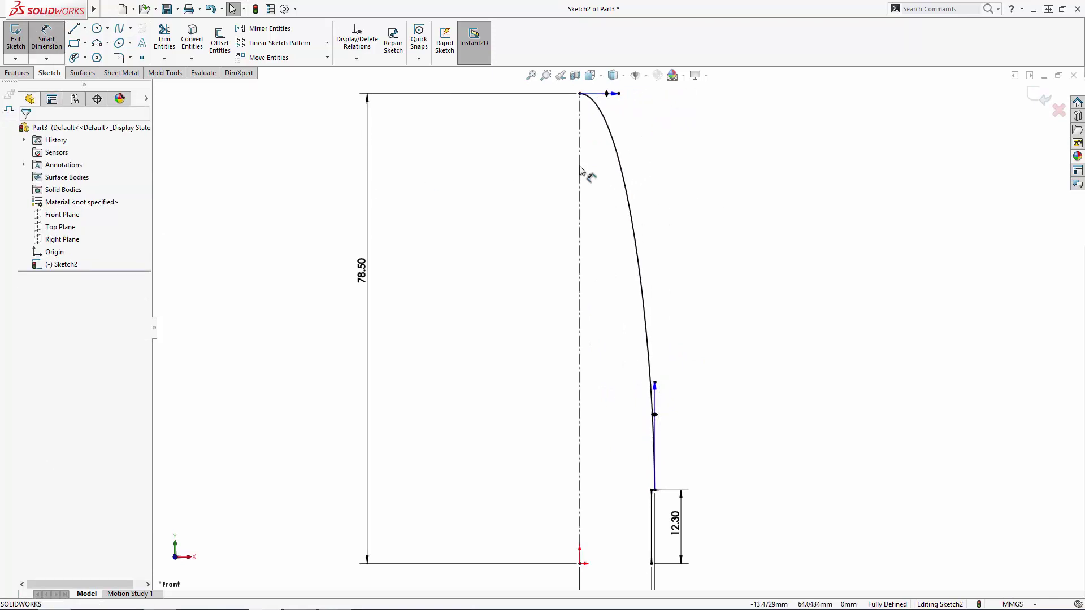
Dimension the spline's top tangent to 15 and lower tangent to 125.
click(615, 96)
click(694, 161)
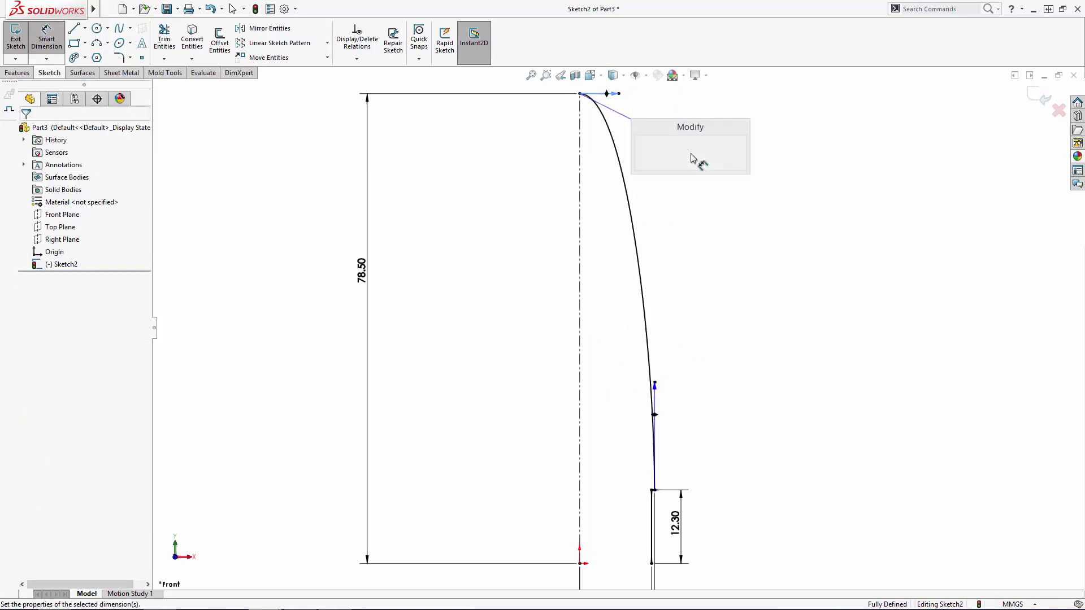
text(15)
key(Return)
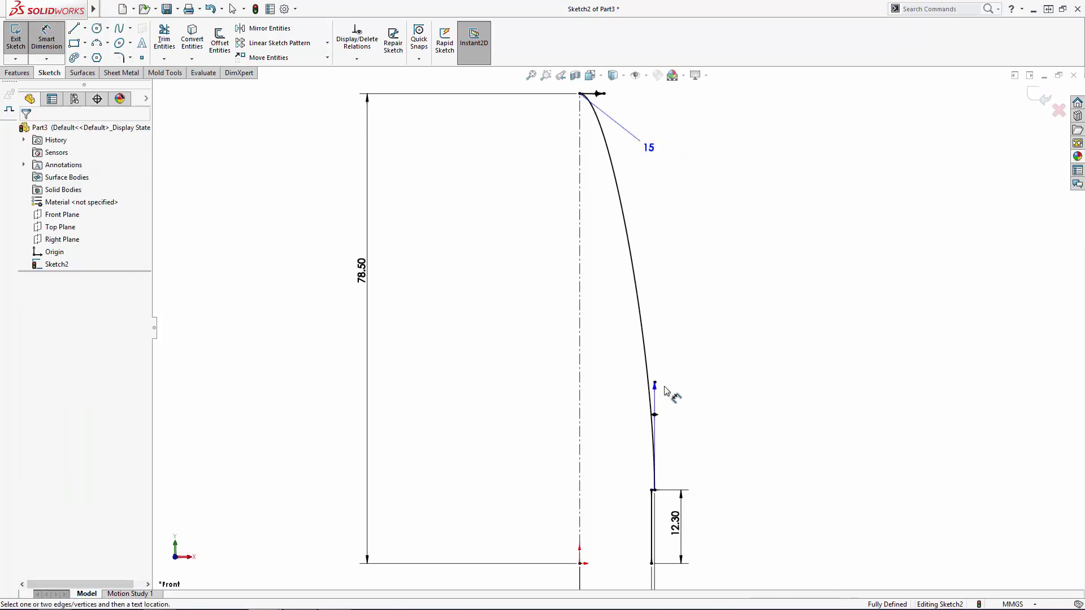
click(656, 389)
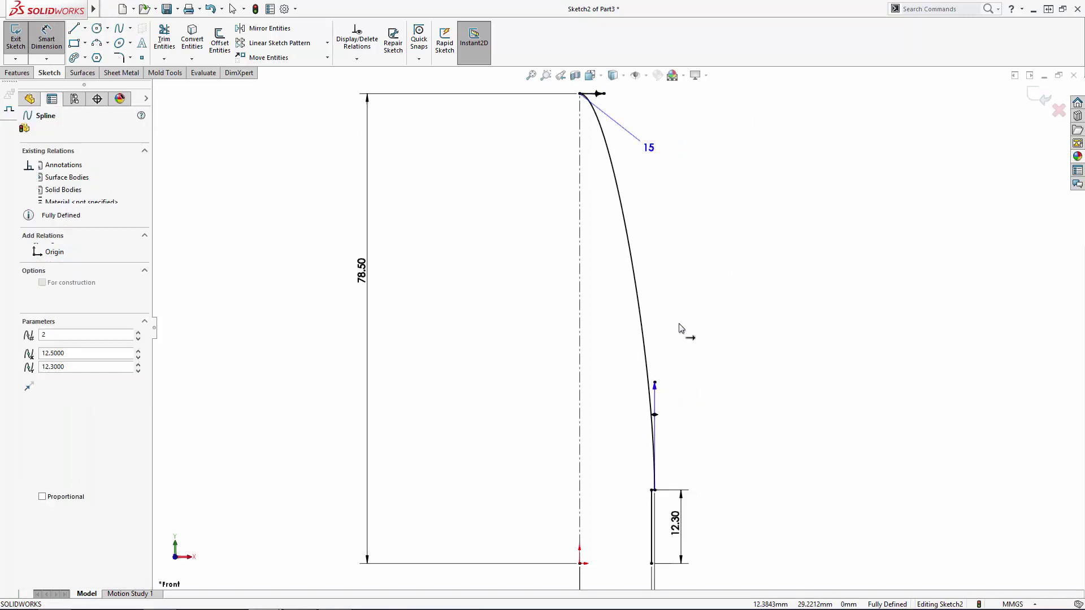
click(697, 318)
text(125)
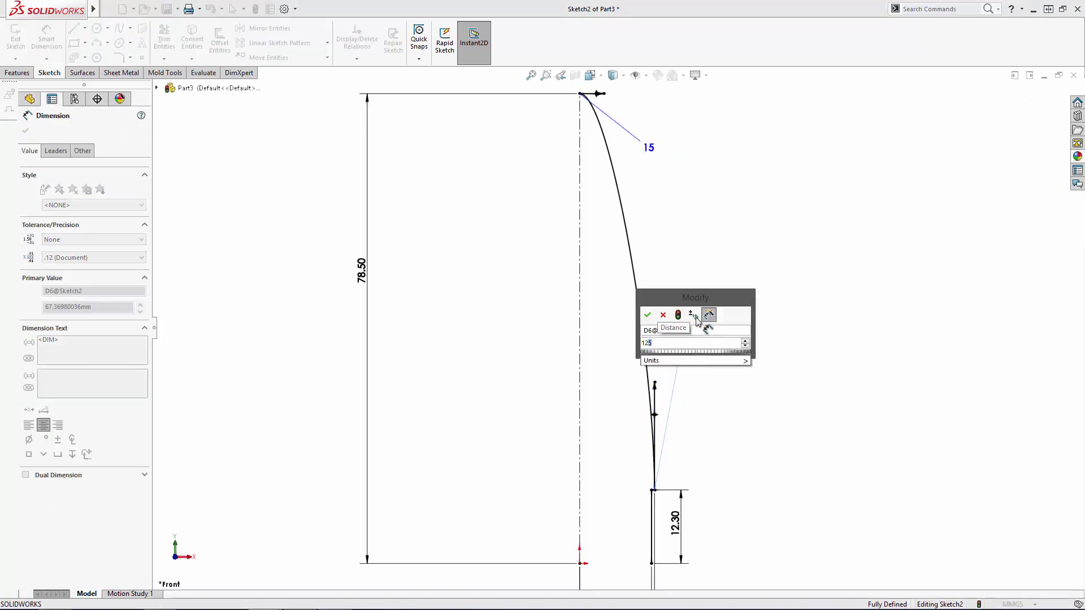
key(Return)
key(f)
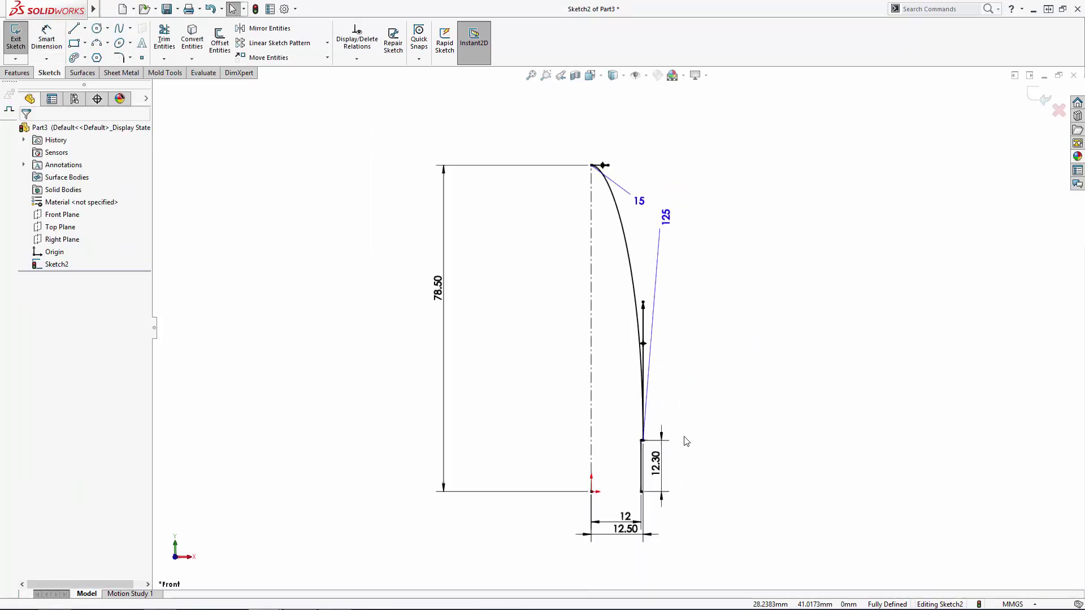
click(215, 44)
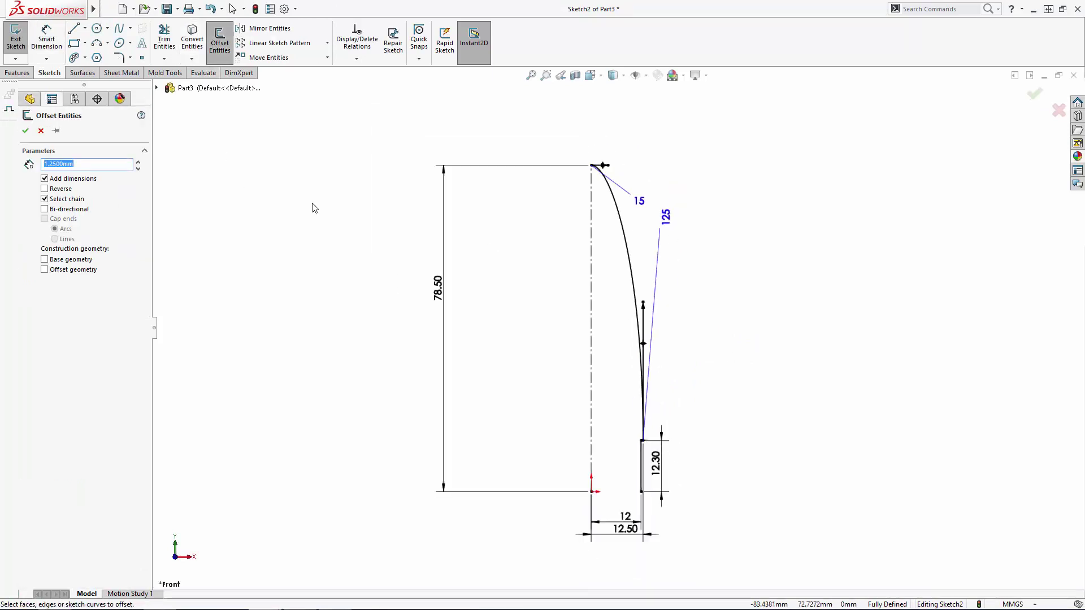
Offset the nose-cone curve 1.25 mm inward.
click(632, 263)
scroll(640, 260, down, 4)
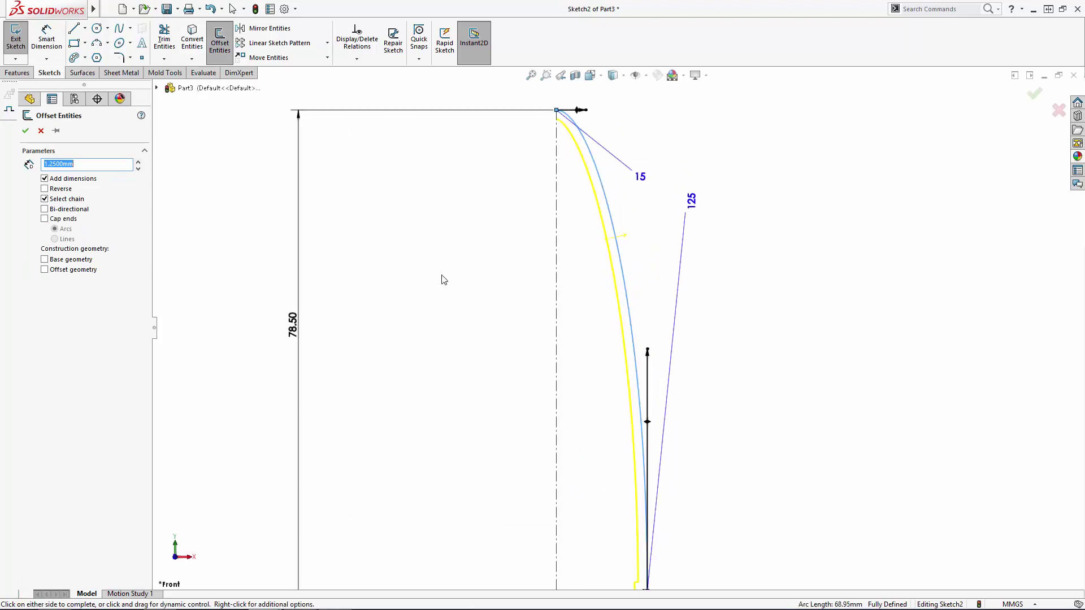
click(25, 131)
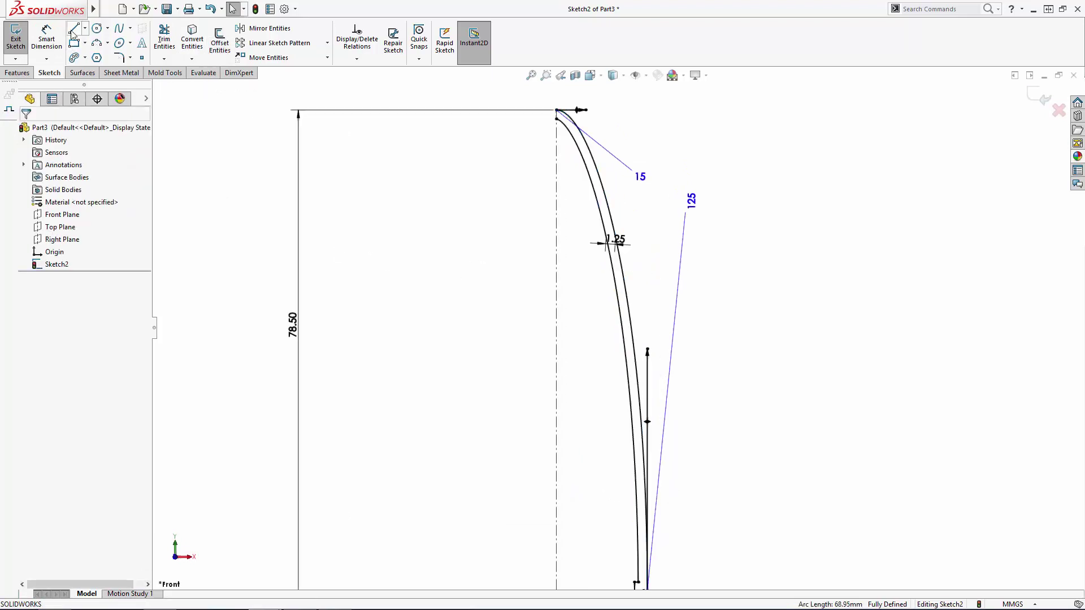
Close the profile's bottom end with a short line to the inner curve.
key(l)
scroll(615, 321, up, 3)
scroll(634, 477, down, 5)
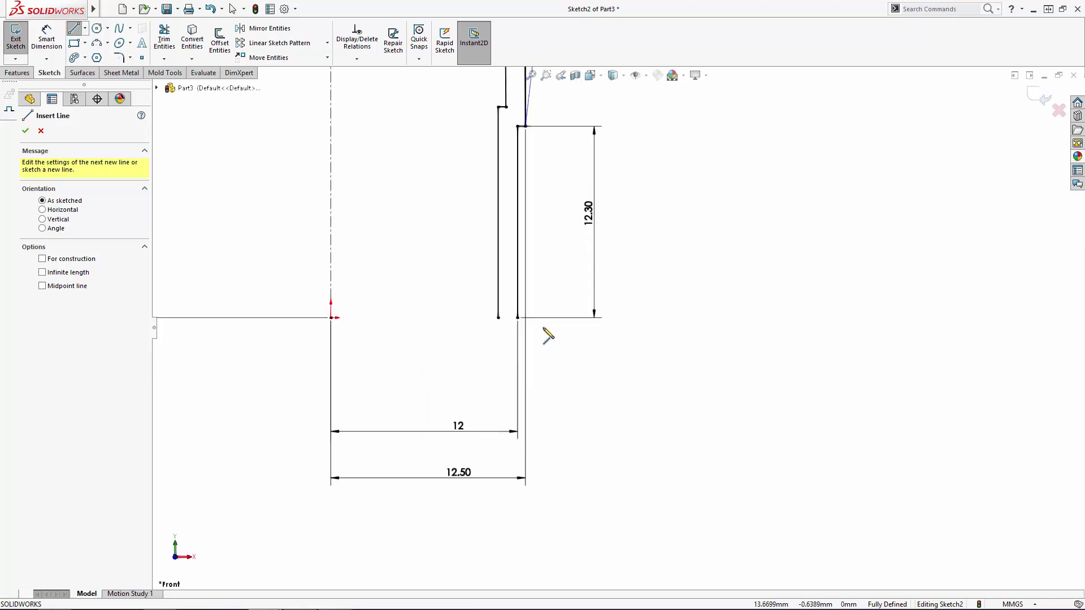
click(517, 318)
click(498, 318)
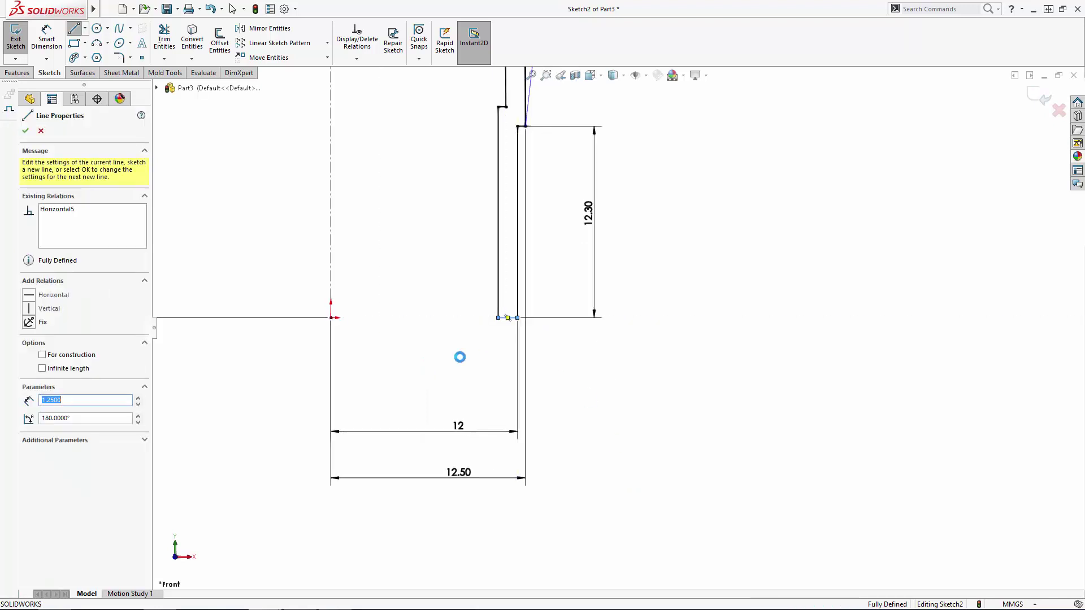
key(Escape)
Close the profile's top end with a short line joining the inner curve.
scroll(472, 365, up, 1)
scroll(472, 365, up, 3)
scroll(599, 362, down, 5)
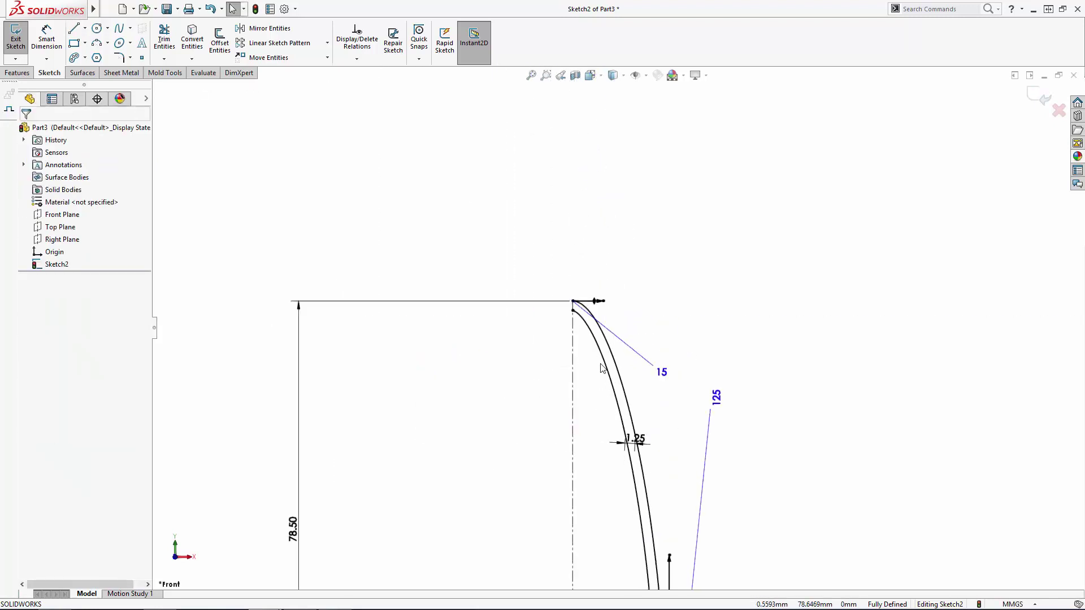
key(l)
click(591, 367)
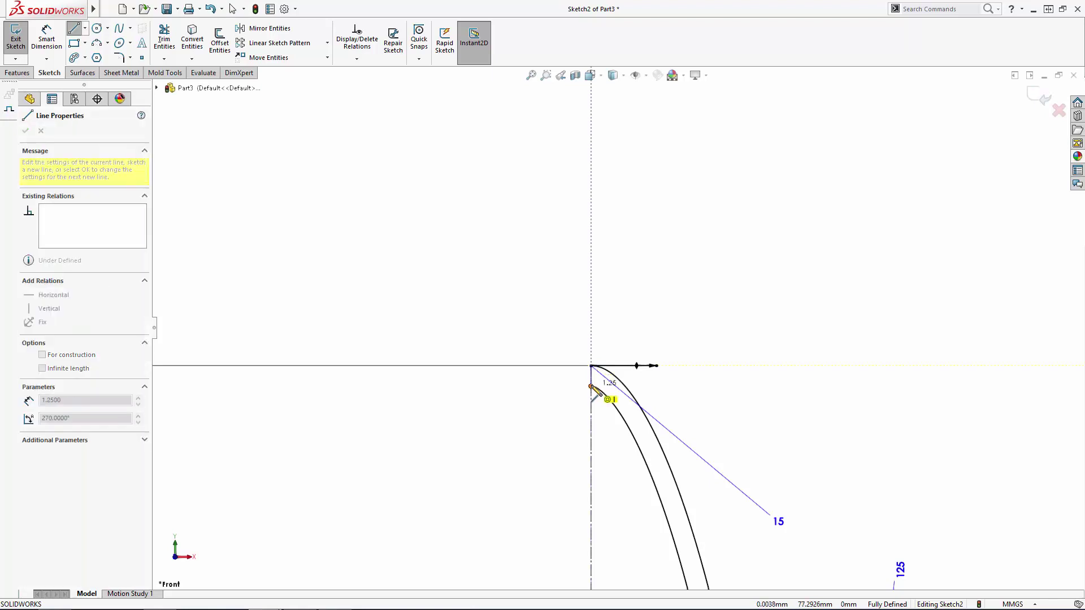
click(591, 386)
key(Escape)
scroll(560, 294, up, 3)
key(f)
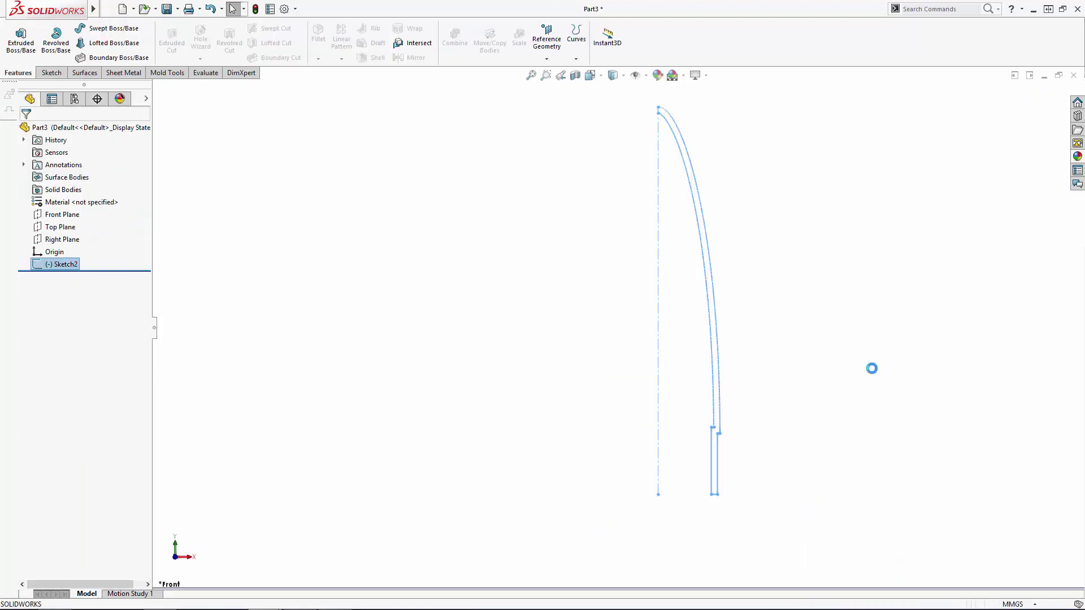
Revolve the thin profile 180° about the centerline into a half nose cone.
mouse_move(872, 368)
middle_down()
mouse_move(838, 349)
mouse_move(820, 442)
middle_up()
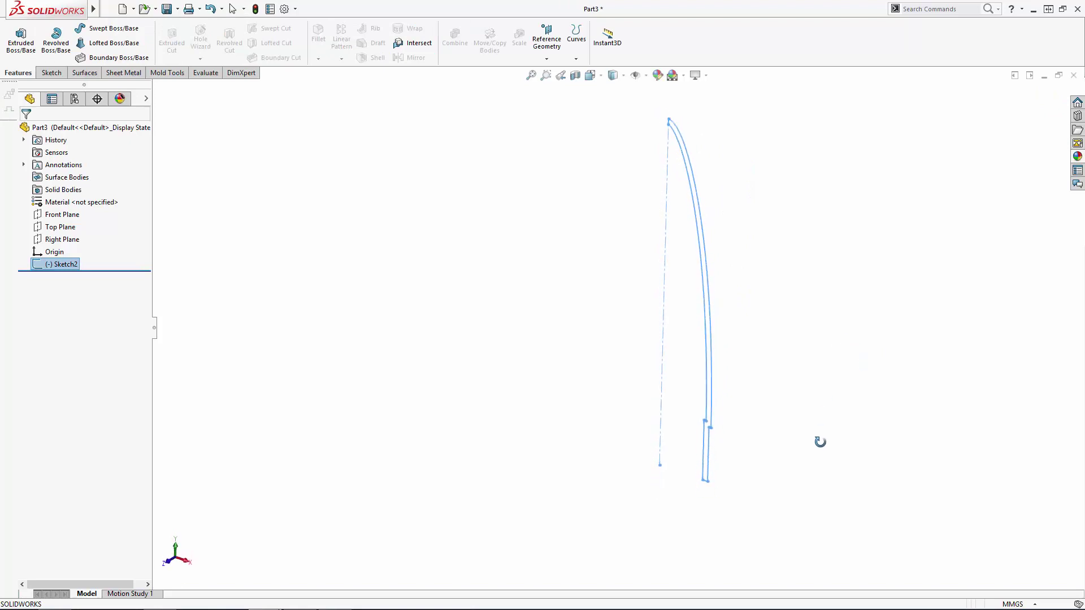
click(54, 46)
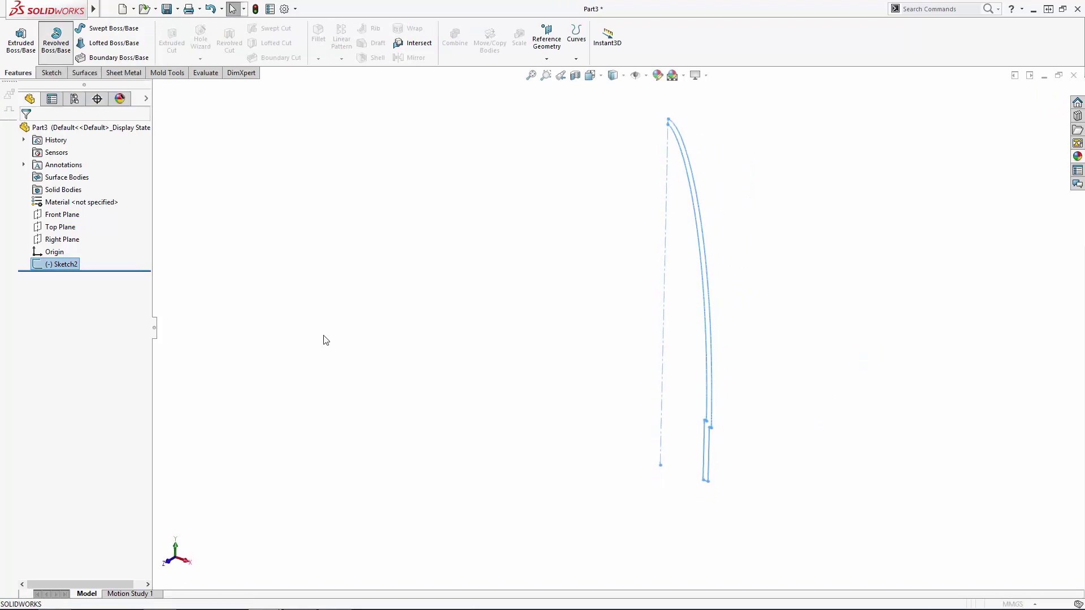
click(663, 327)
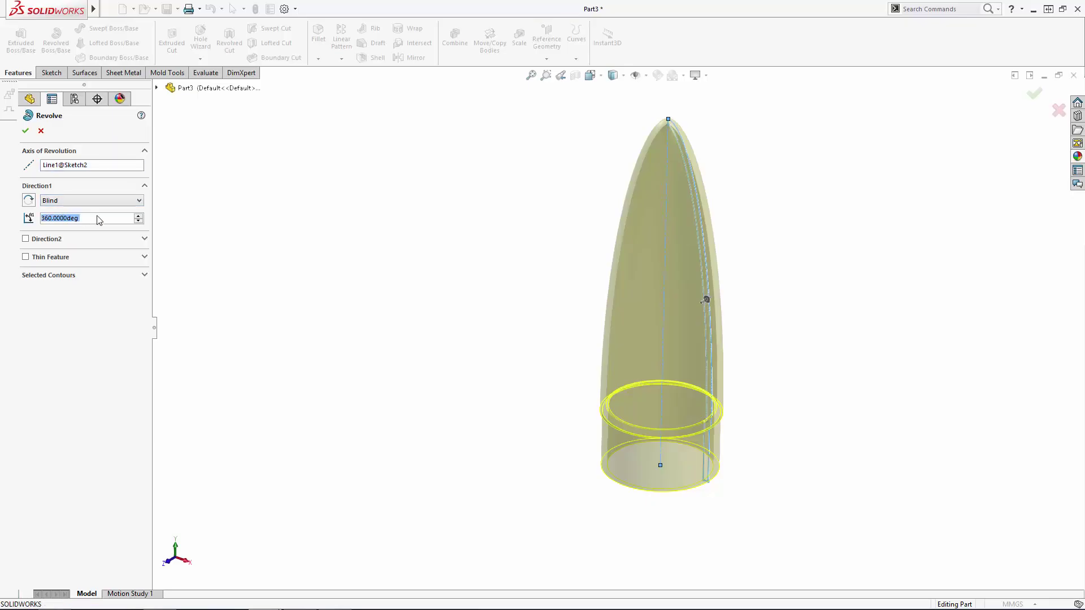
text(180)
key(Return)
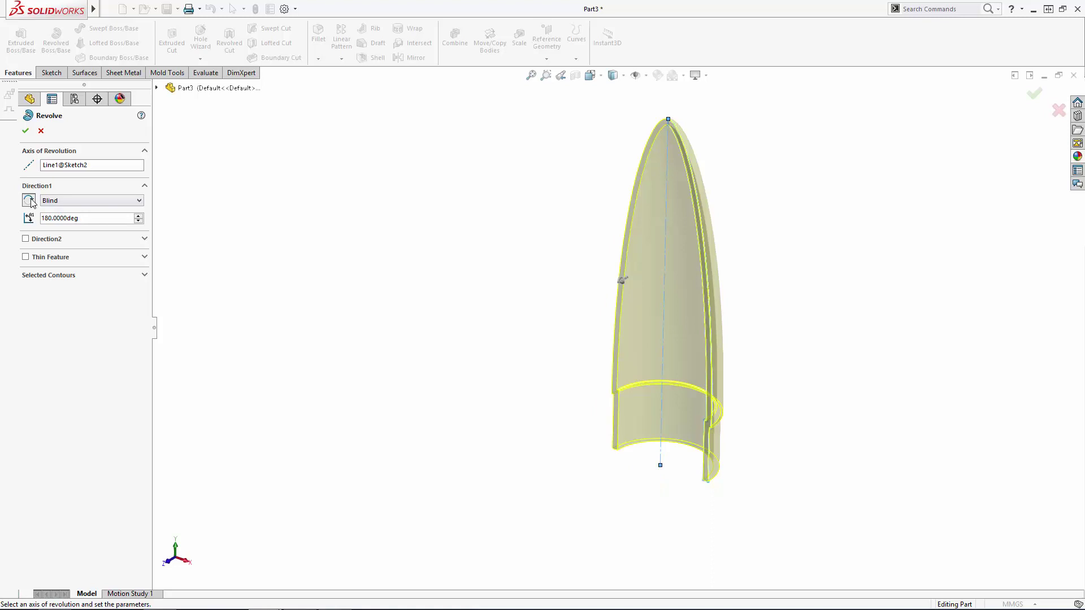
middle_drag(622, 280, 632, 275)
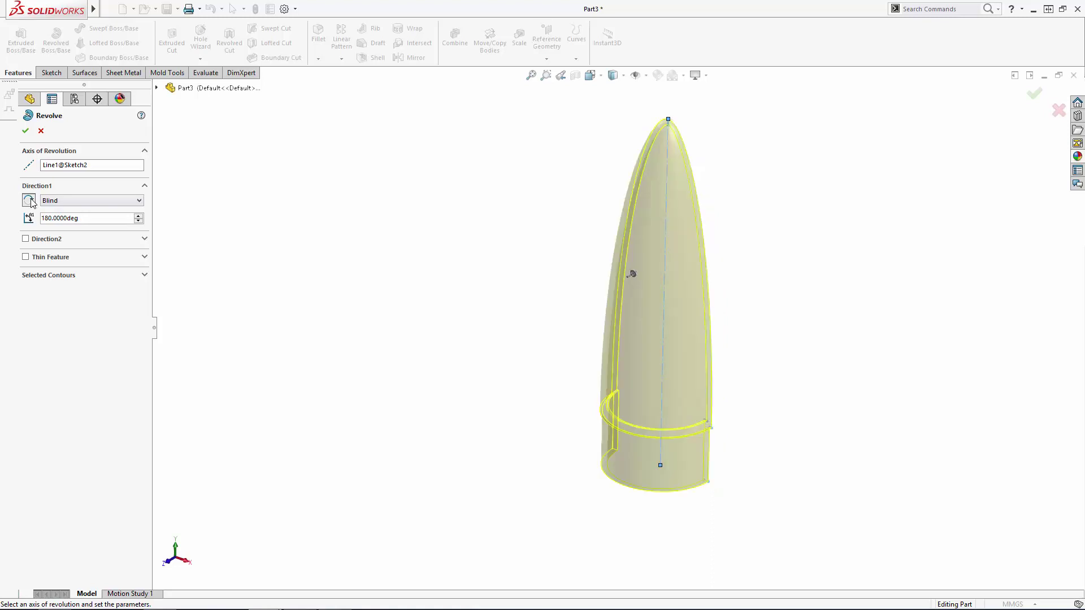
key(Return)
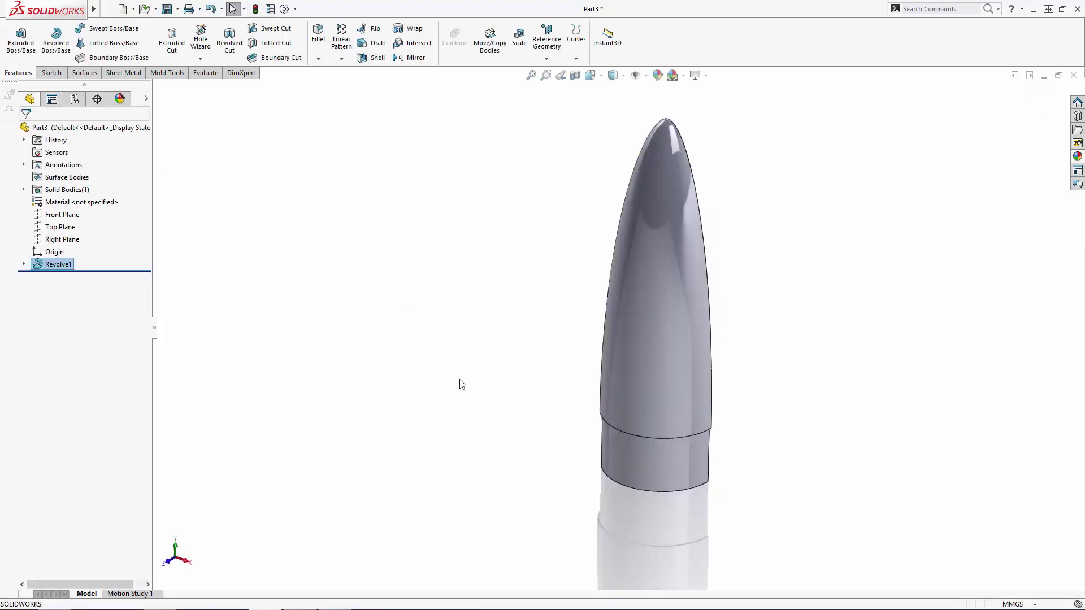
Start a Front Plane sketch in front view and draw an ellipse on the nose cone.
click(76, 216)
click(82, 201)
click(591, 75)
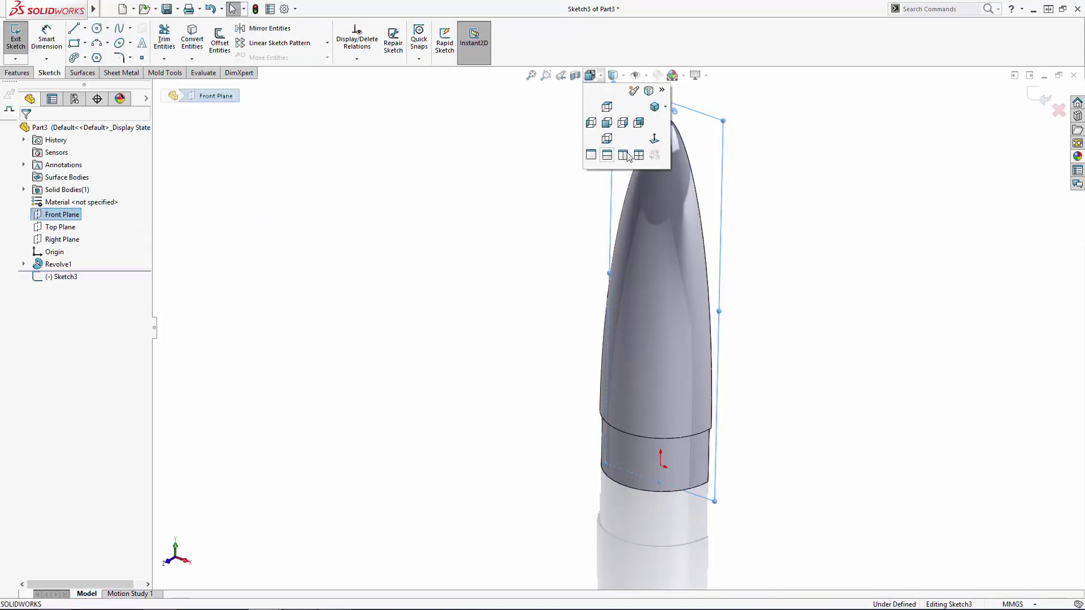
click(619, 108)
click(119, 43)
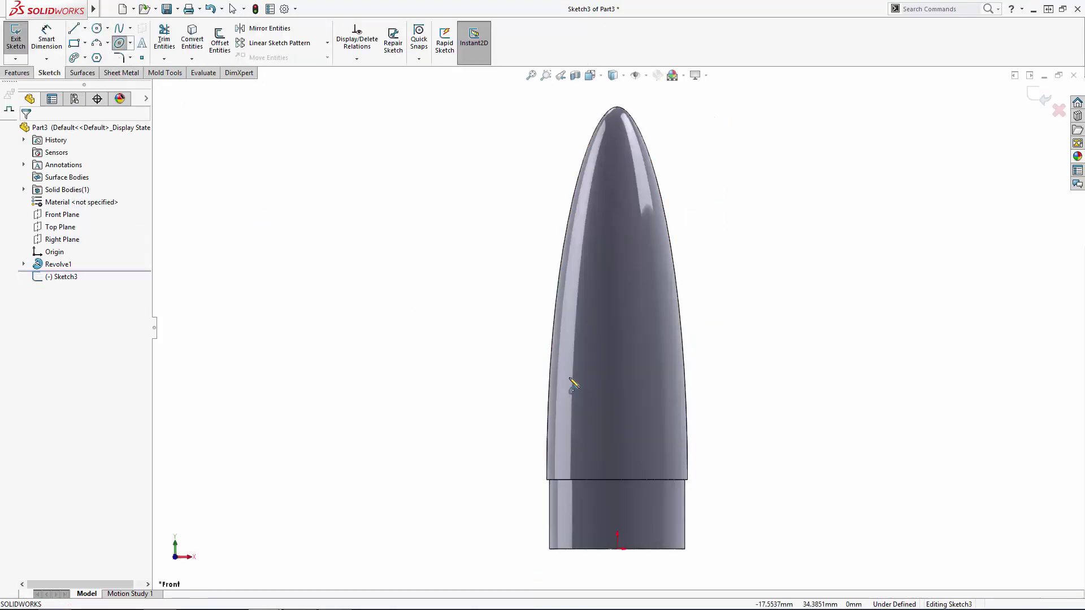
click(617, 408)
click(617, 362)
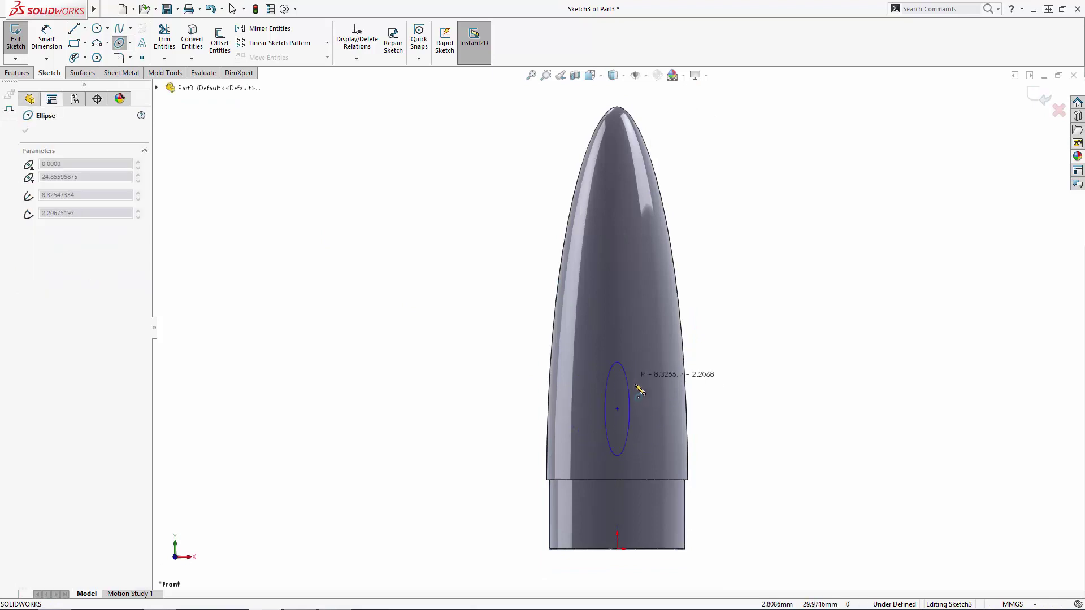
click(646, 409)
key(Escape)
Dimension the ellipse 13 mm tall and 11 mm wide.
click(47, 39)
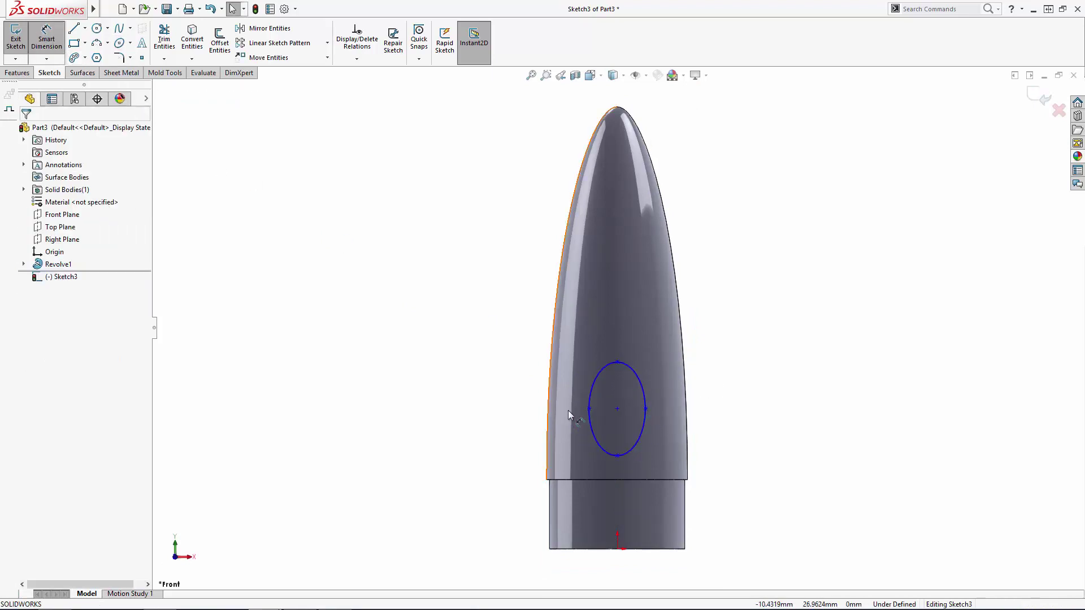
click(617, 456)
click(617, 362)
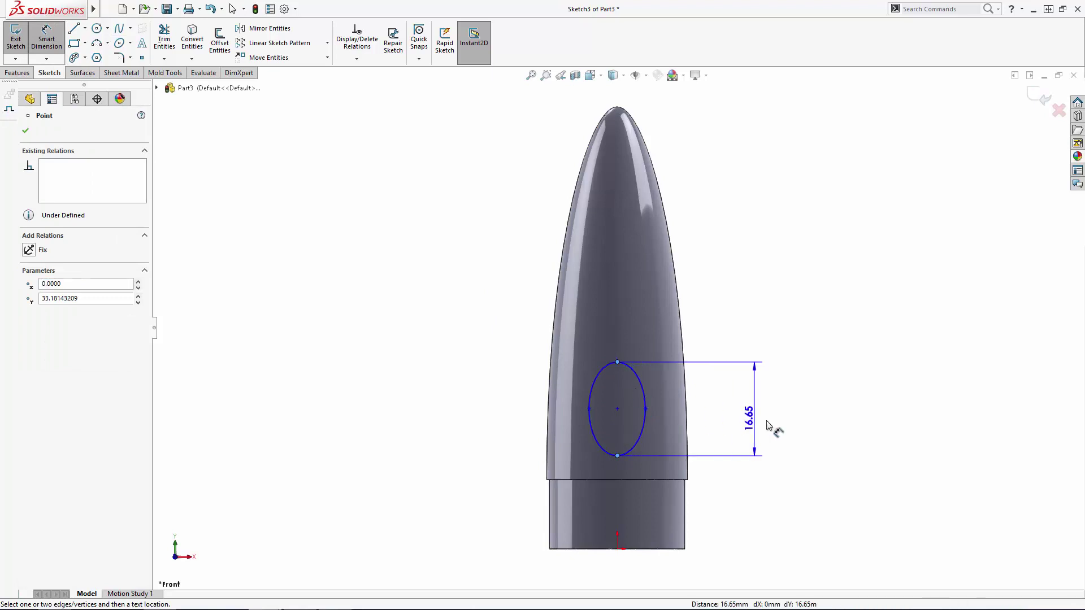
click(786, 422)
text(13)
key(Return)
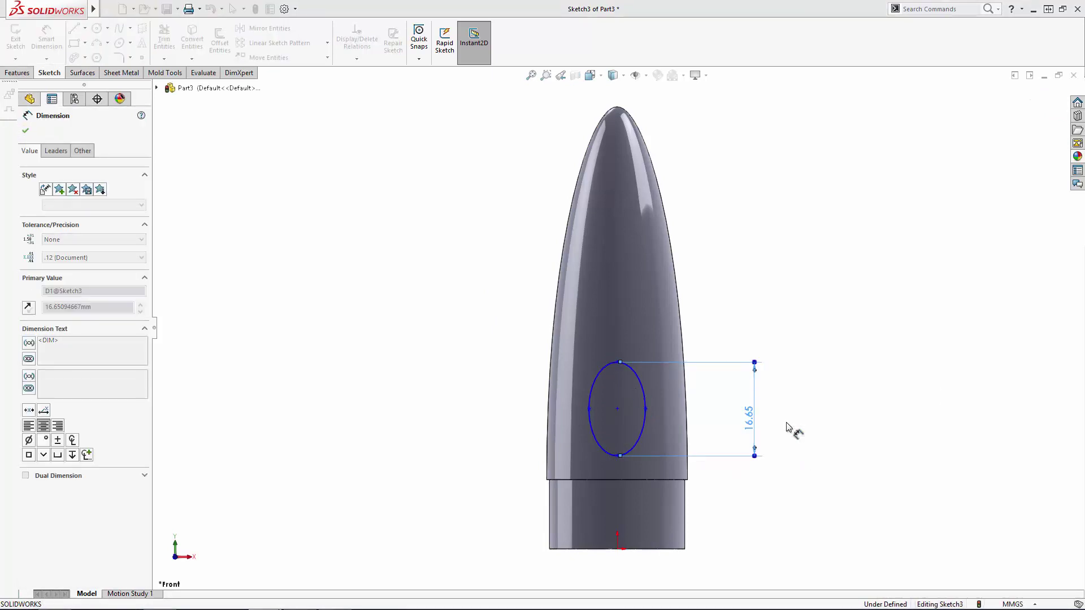
click(595, 409)
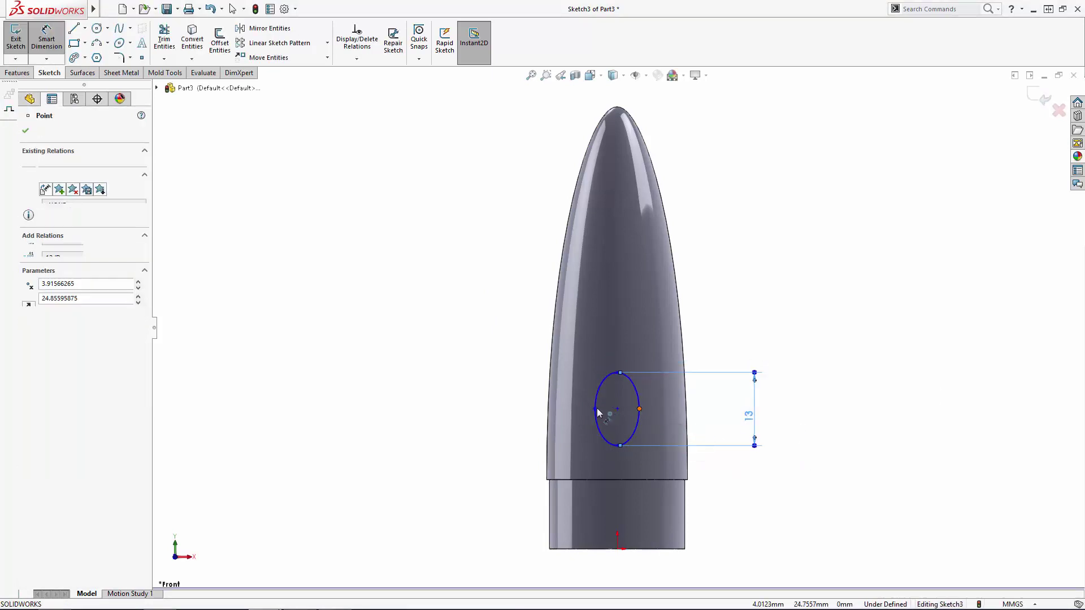
click(468, 377)
text(11)
key(Return)
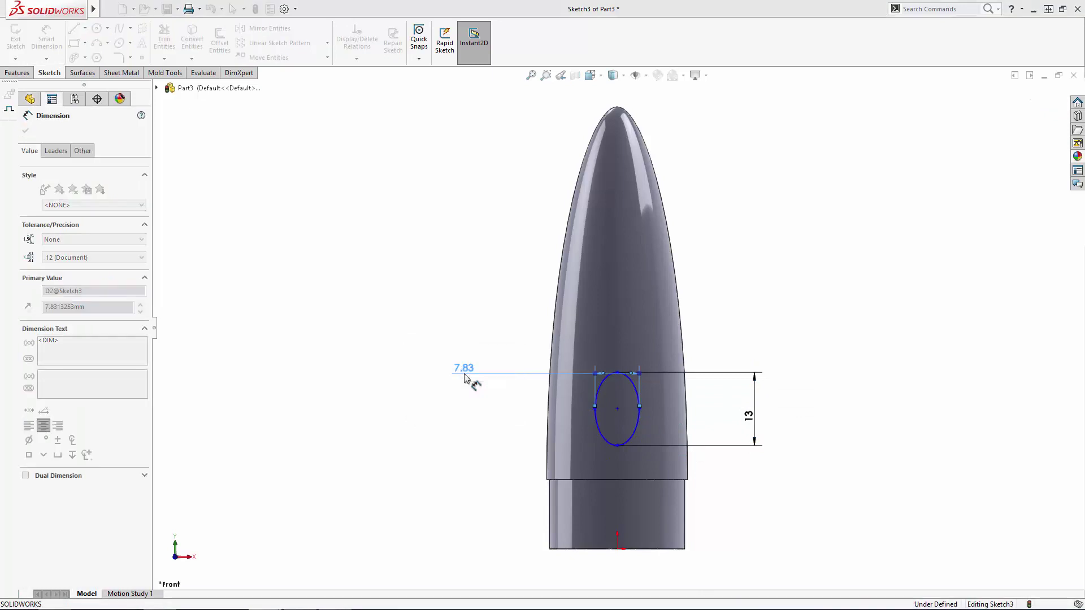
Place the ellipse 10 mm above the nose cone's bottom edge.
click(603, 479)
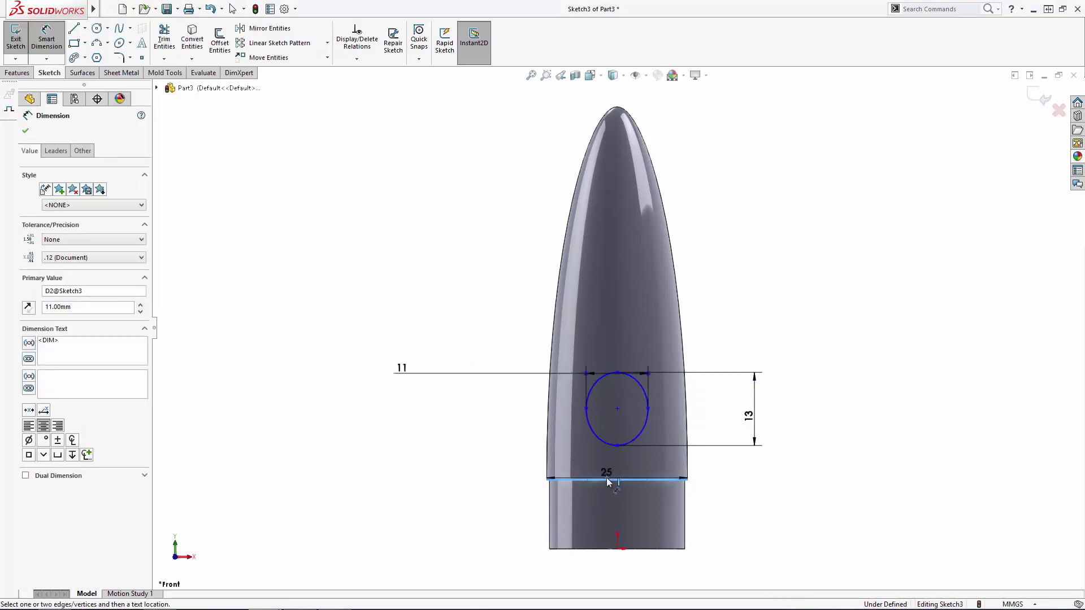
click(617, 446)
click(512, 466)
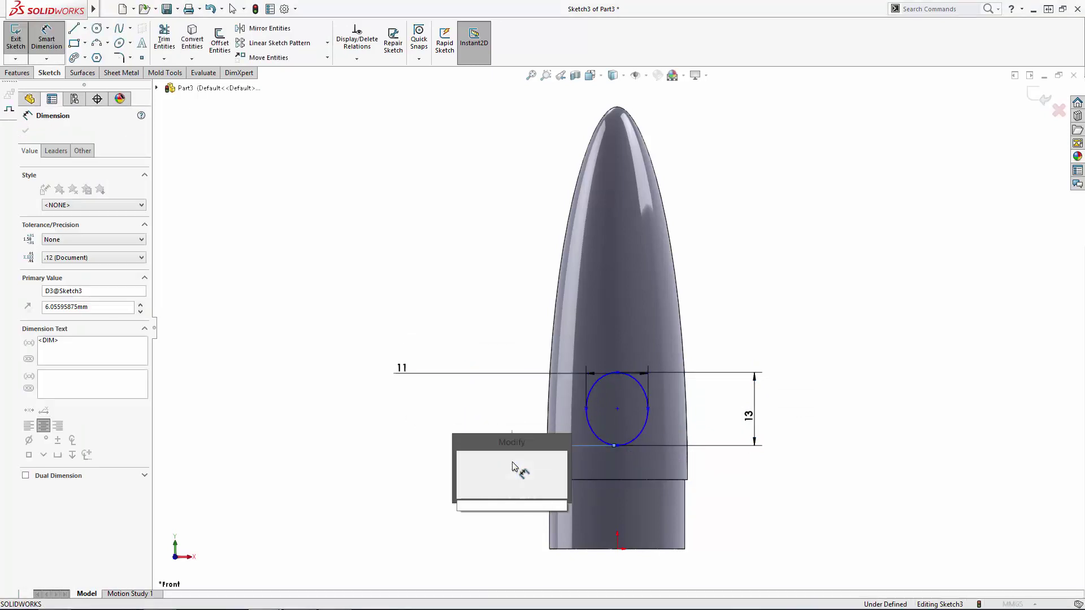
text(10)
key(Return)
key(Escape)
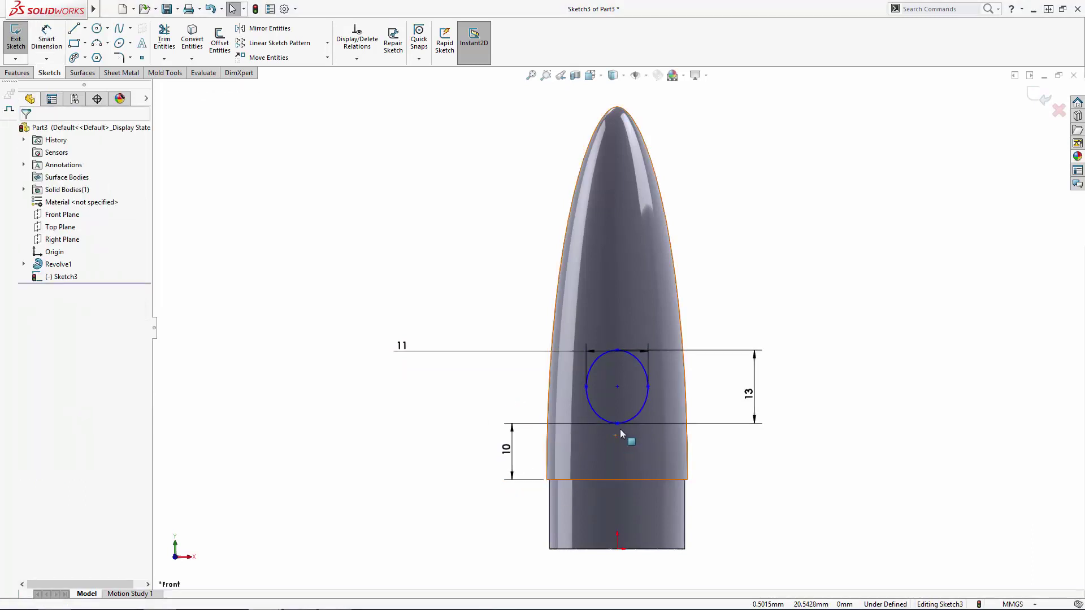
Align the ellipse centre vertically with the origin.
click(617, 389)
ctrl+click(618, 549)
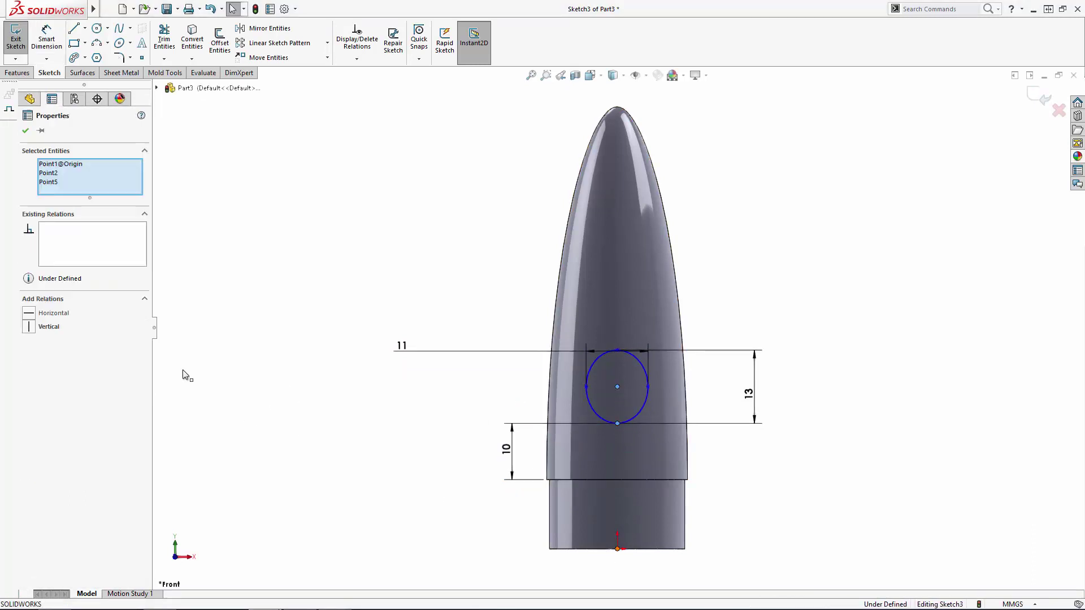
click(29, 327)
click(278, 256)
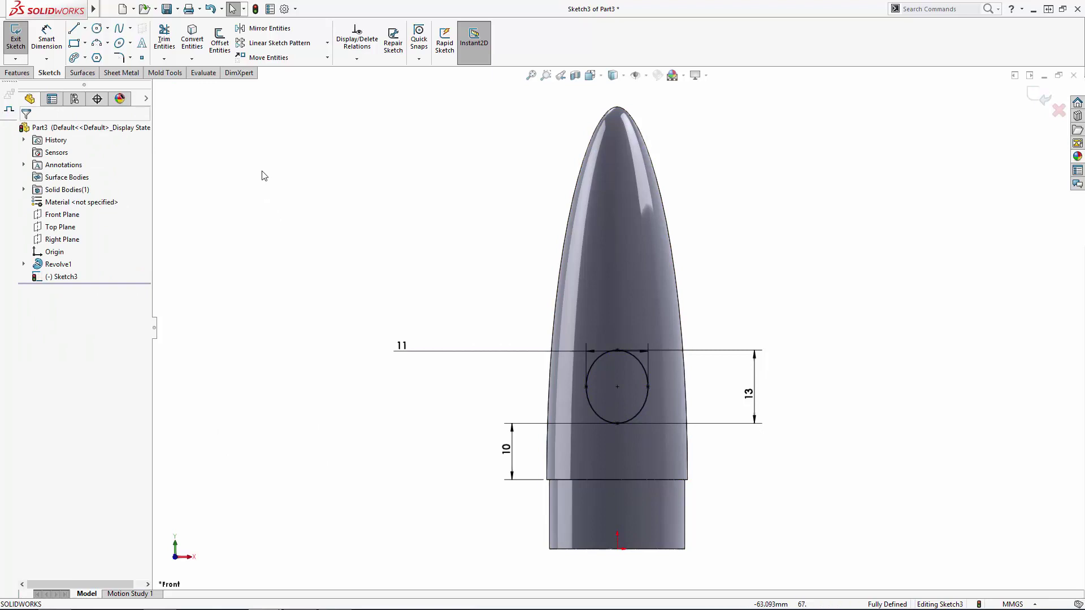
Offset the ellipse 2.5 mm outward and exit the sketch.
click(220, 40)
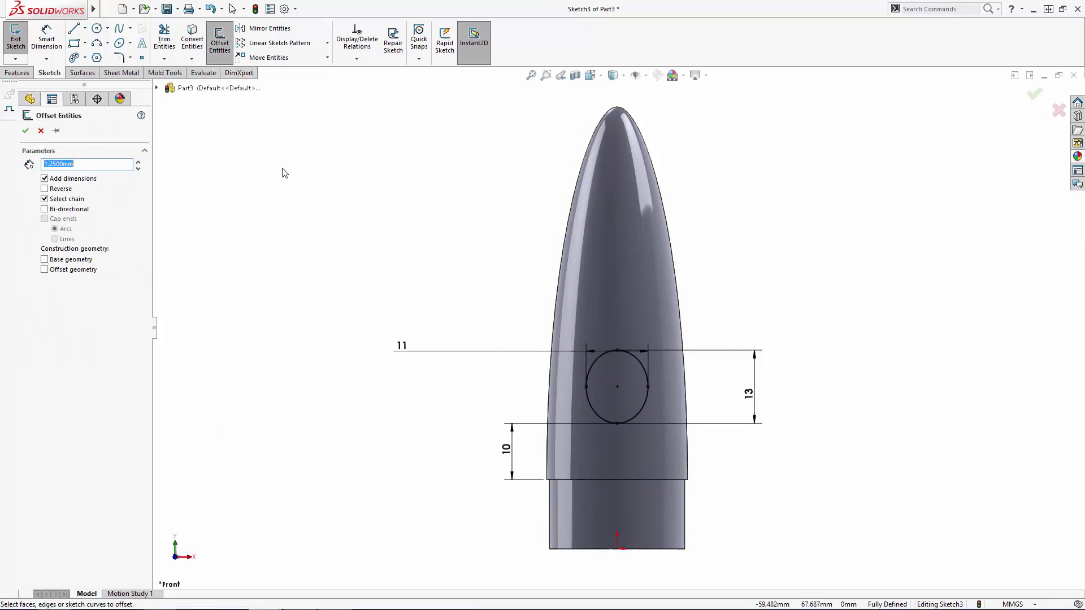
click(604, 355)
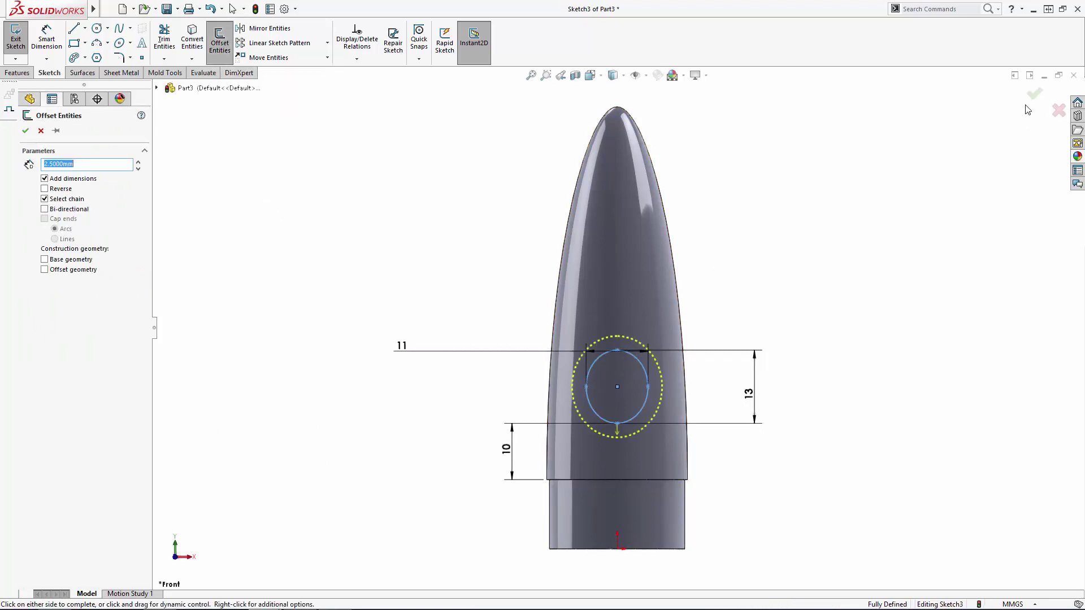
click(954, 234)
double_click(889, 245)
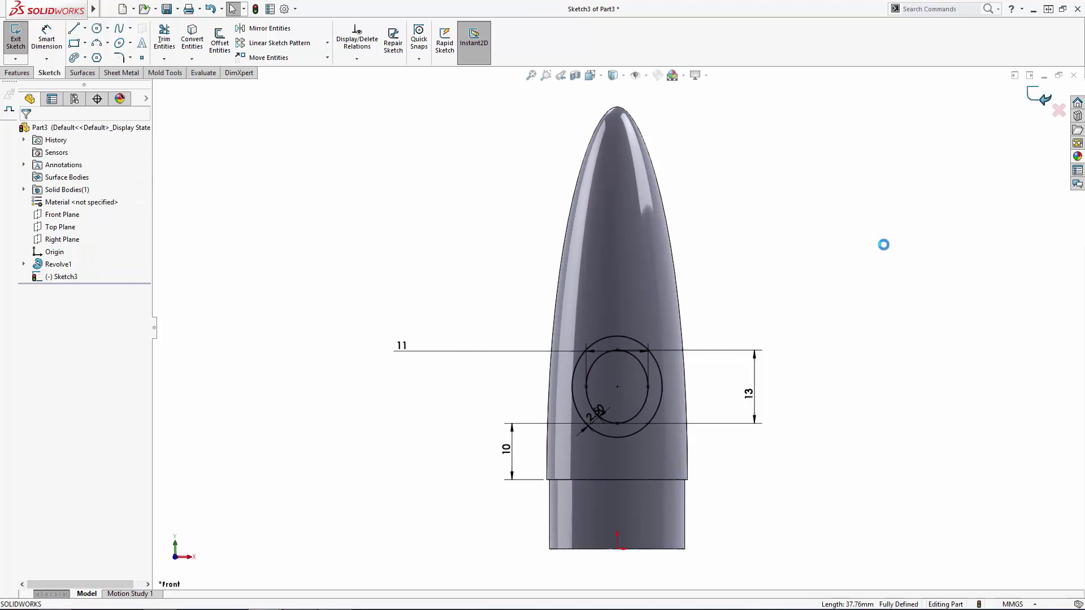
Extrude the ring sketch 1.5 mm starting from the nose cone's curved face.
scroll(848, 373, up, 6)
middle_drag(743, 356, 704, 376)
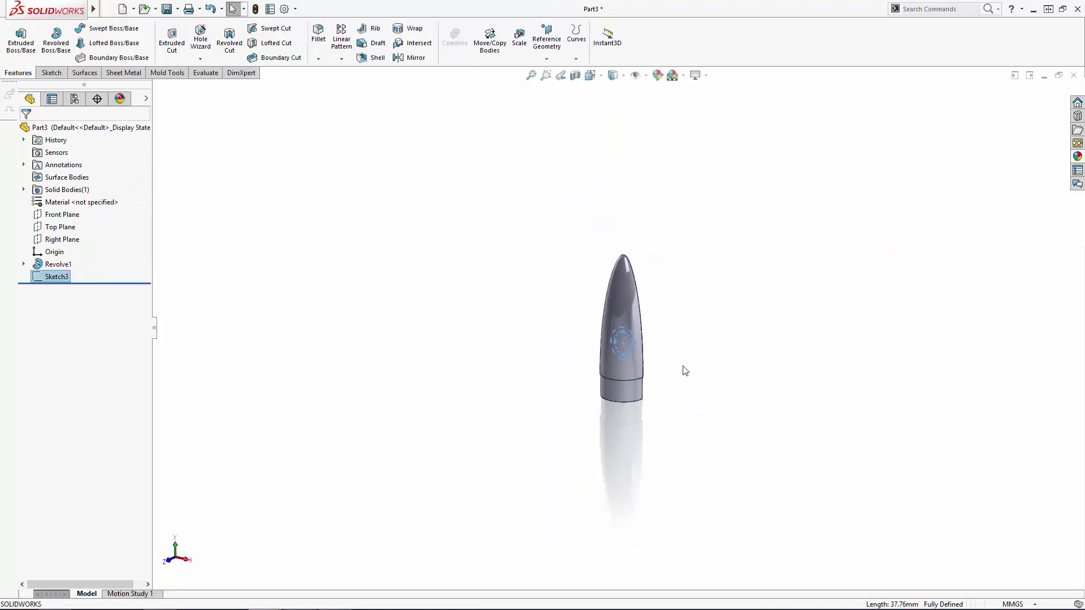
scroll(683, 371, down, 5)
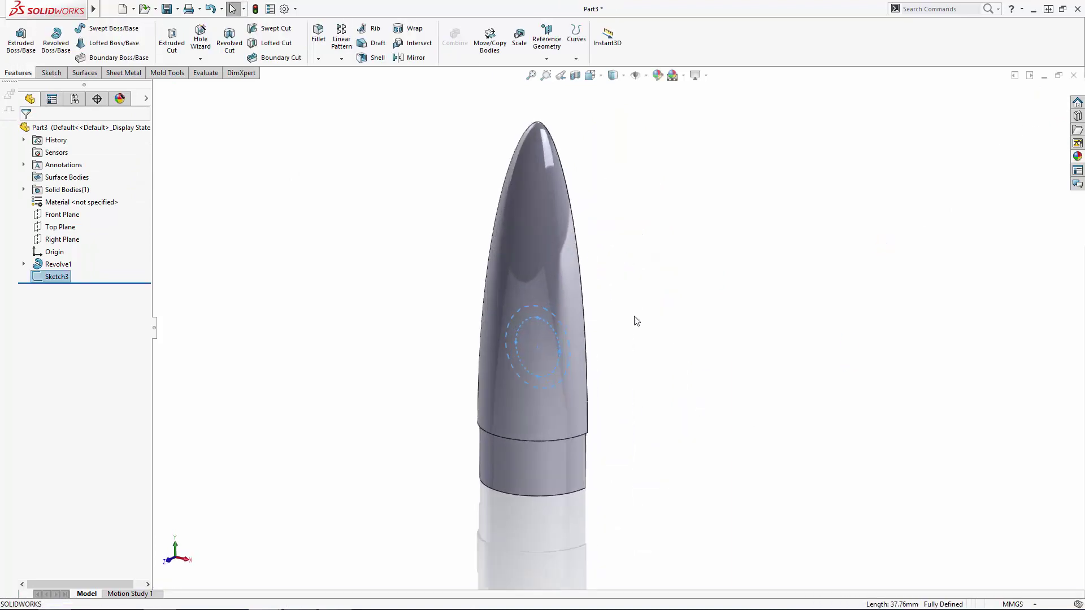
click(12, 44)
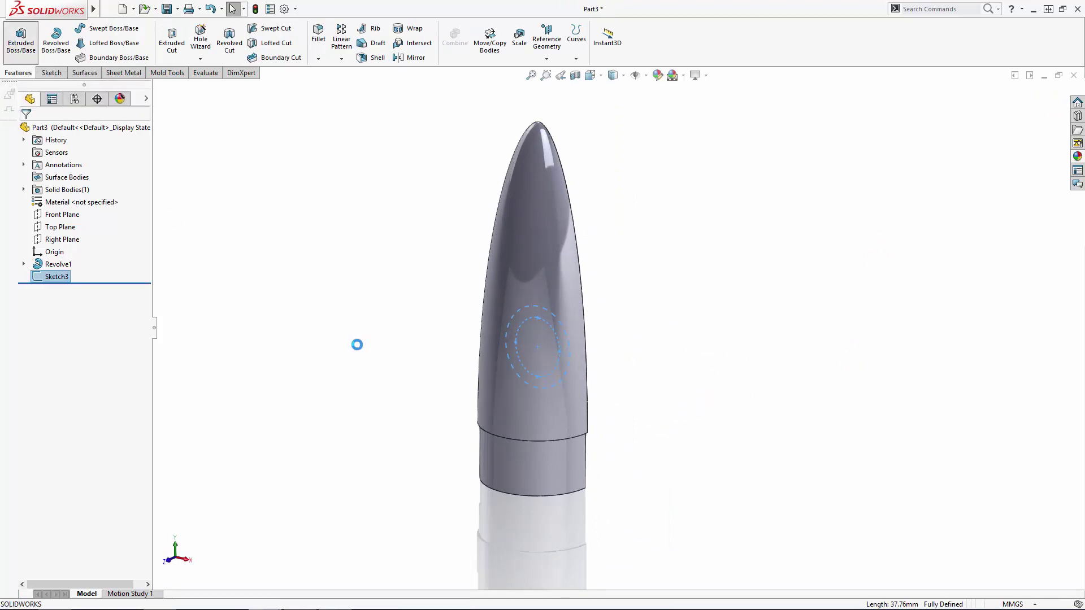
click(85, 164)
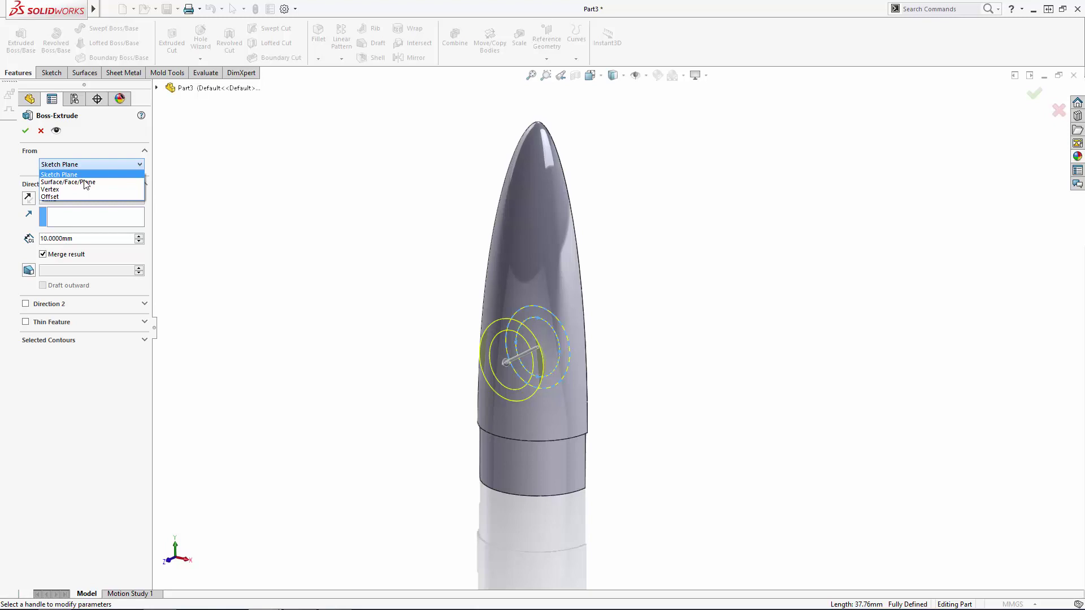
click(85, 183)
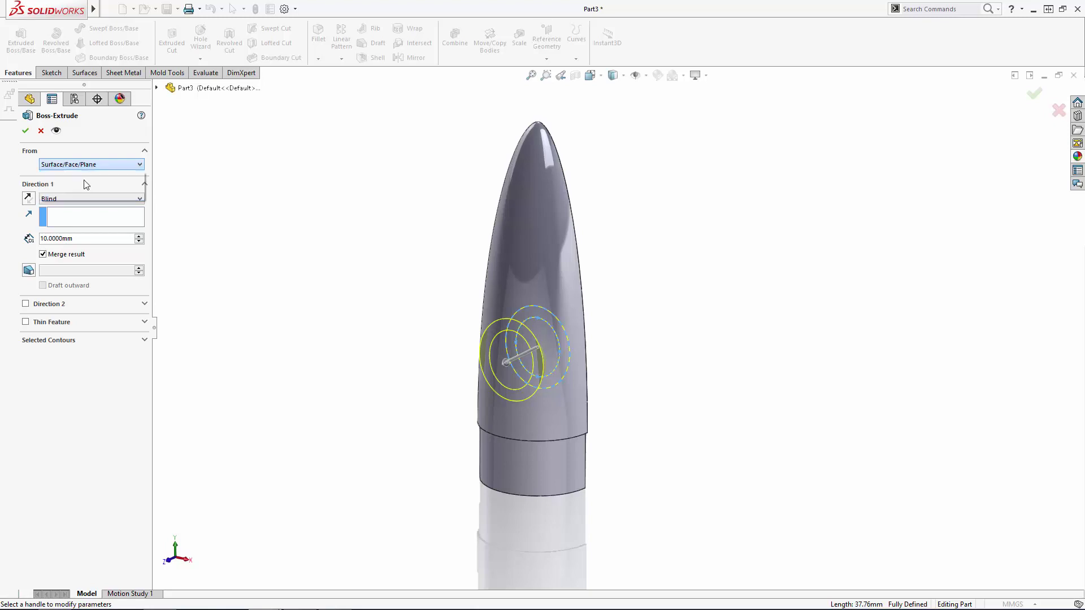
click(538, 283)
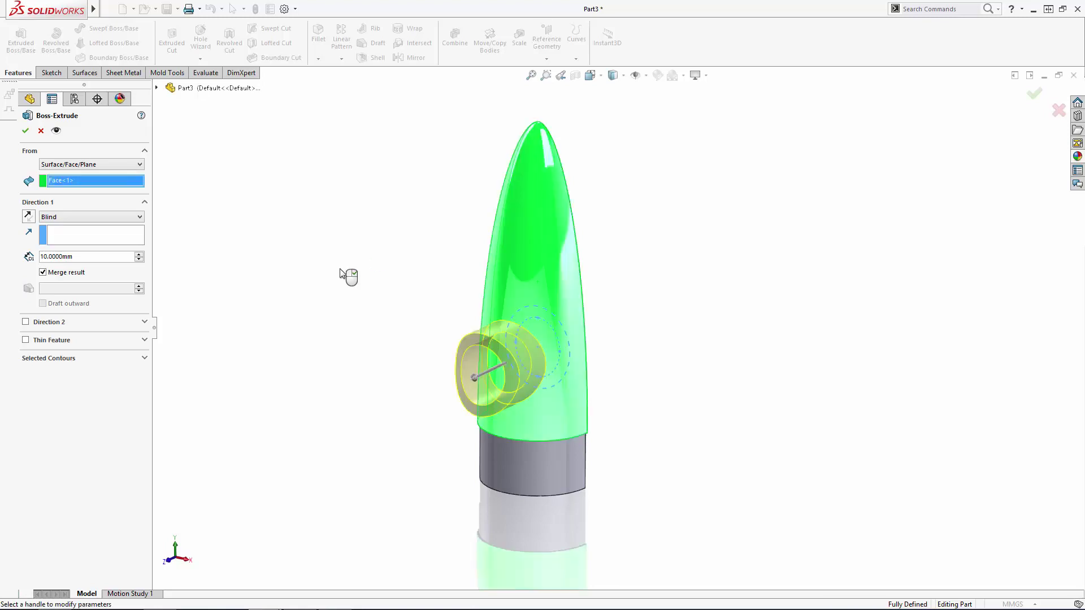
double_click(114, 257)
text(1.5)
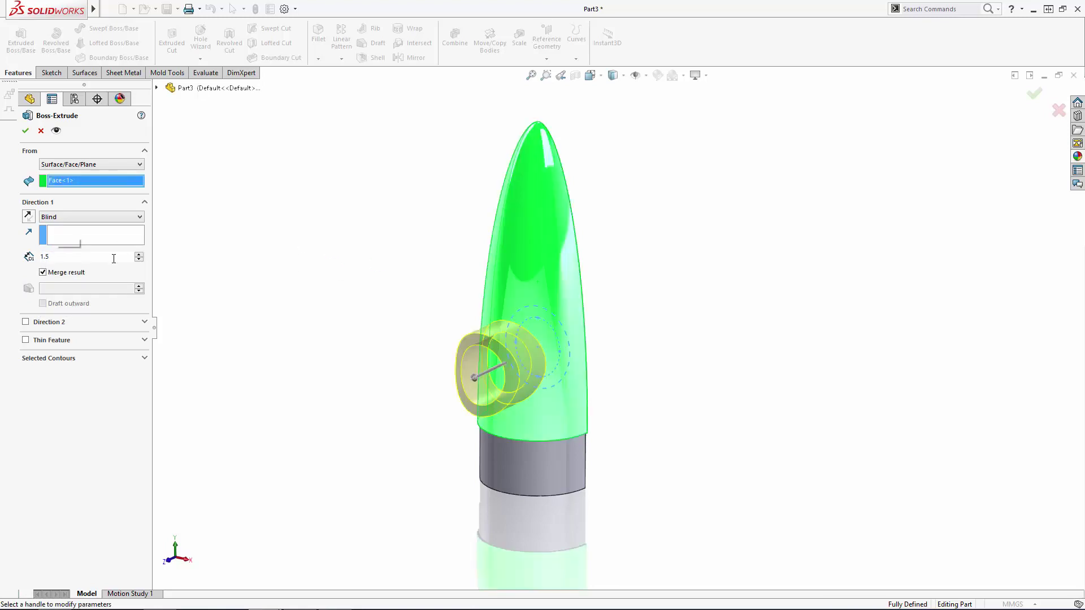
key(Return)
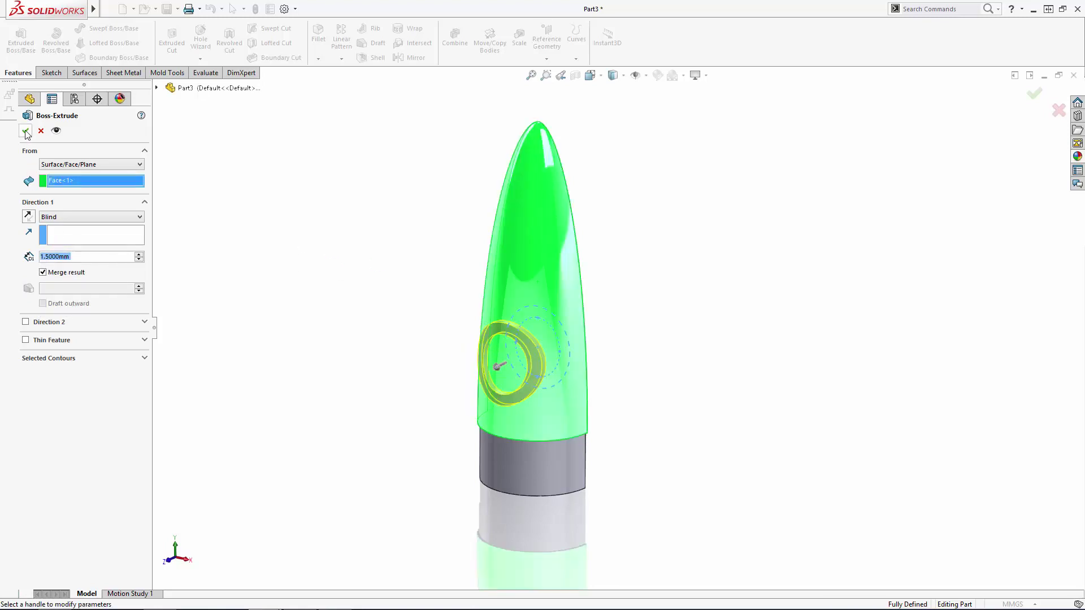
click(324, 328)
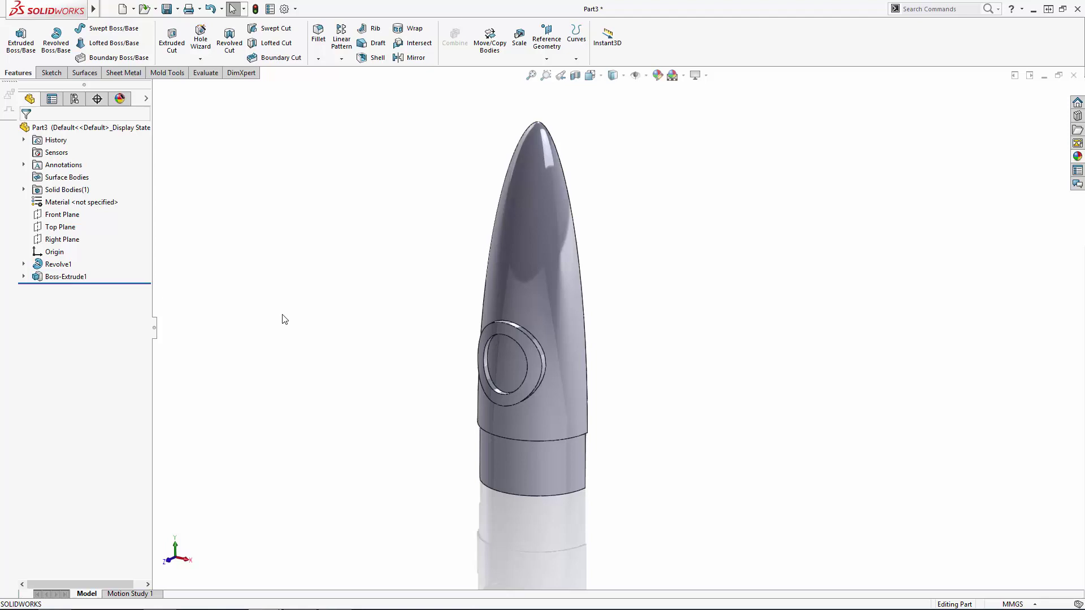
Start a new sketch on the Front Plane, viewed Normal To, with Sketch3's circles shown.
click(24, 277)
click(69, 289)
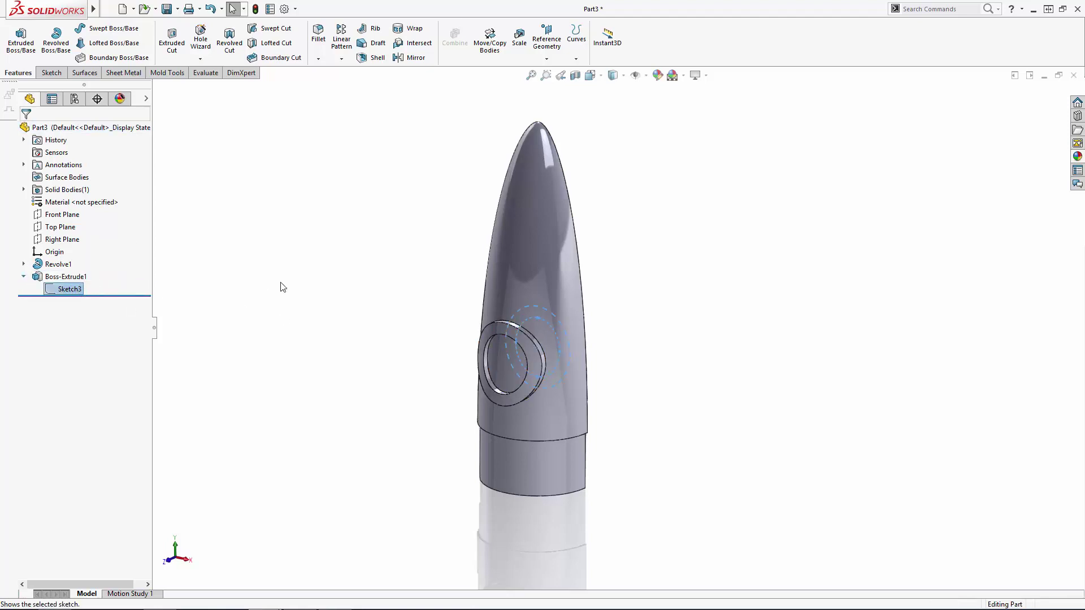
click(62, 214)
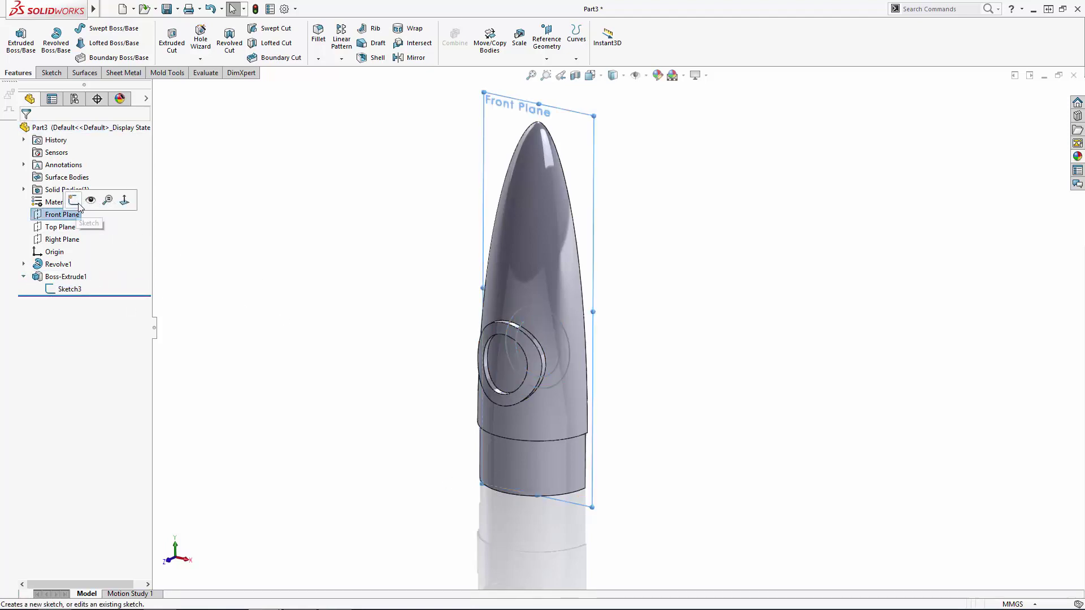
click(86, 201)
click(590, 76)
click(655, 138)
click(859, 257)
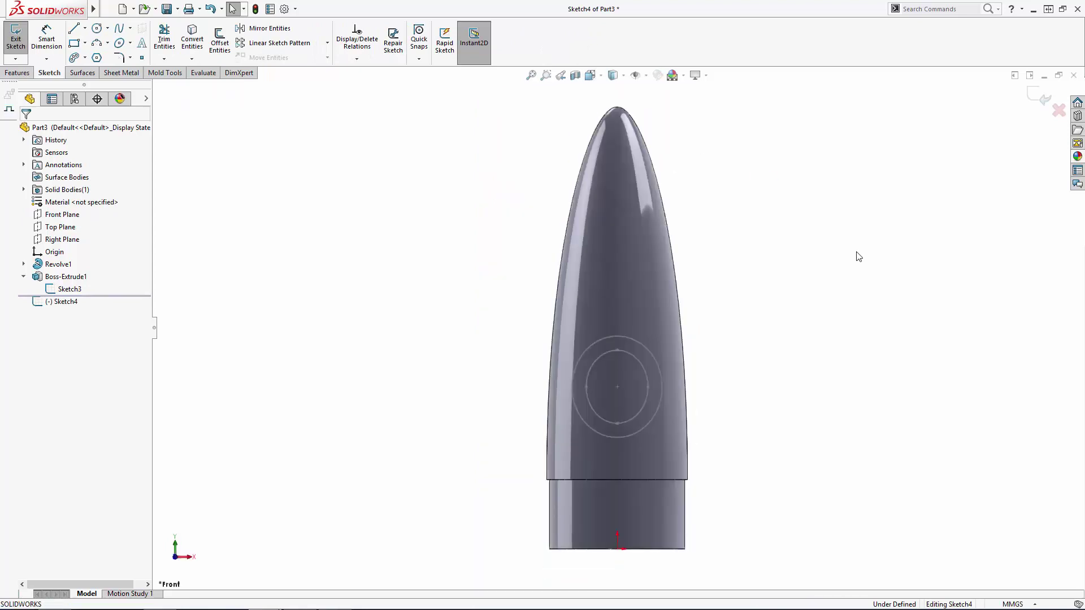
Offset the ring's inner circle by 0.10 mm and by 1.25 mm.
click(220, 40)
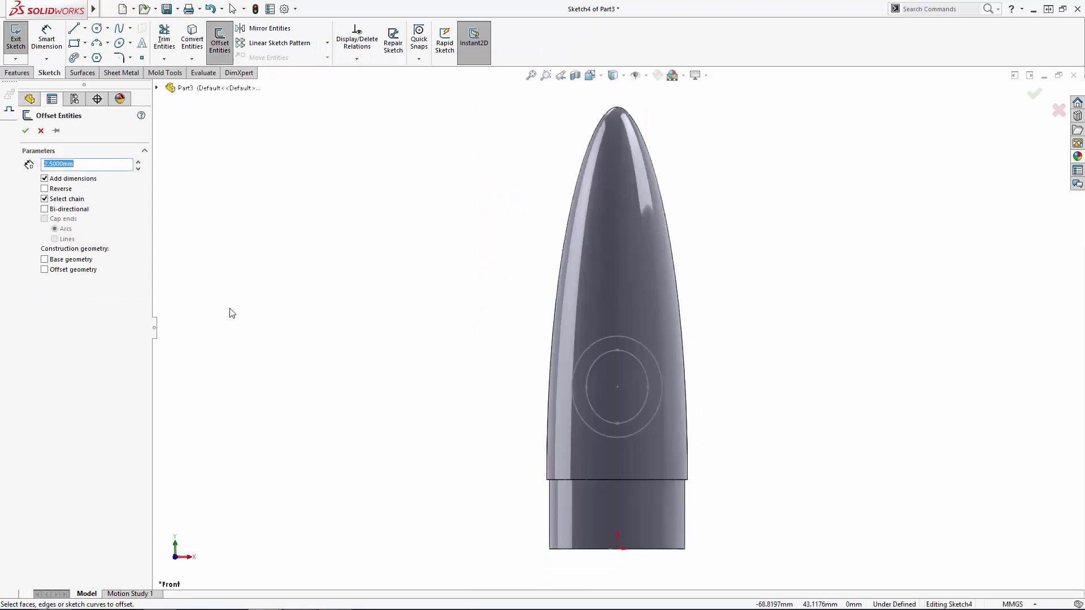
scroll(620, 376, down, 4)
scroll(621, 376, down, 2)
click(650, 311)
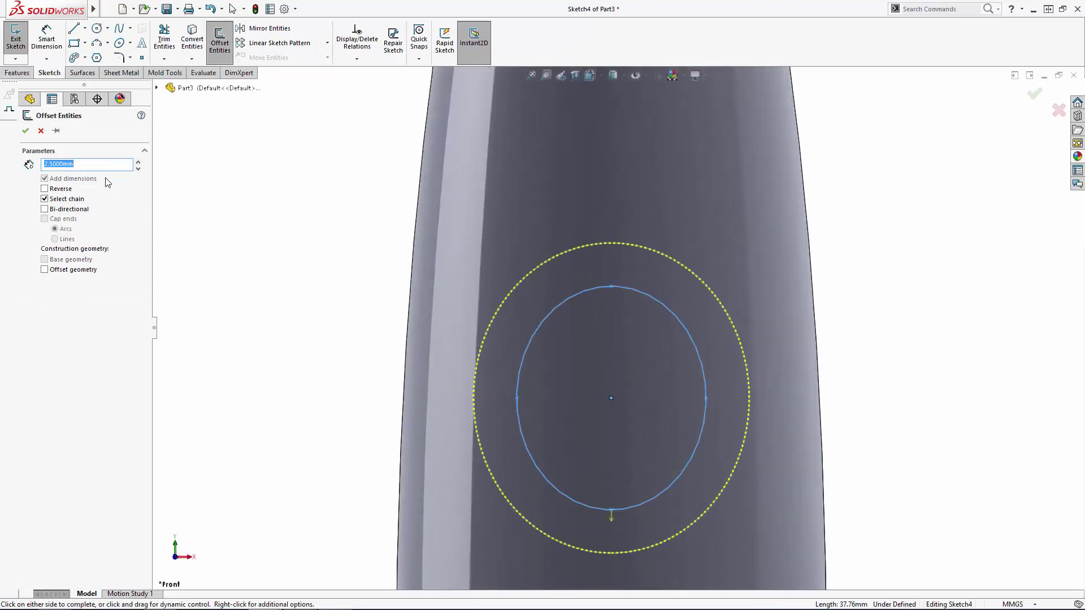
key(Return)
key(Return)
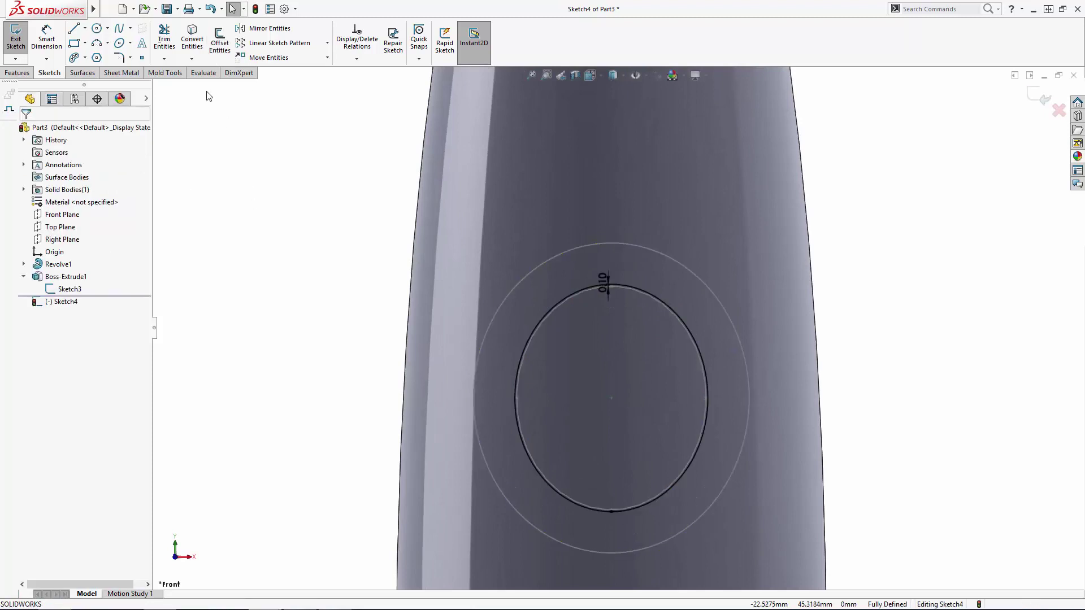
click(219, 48)
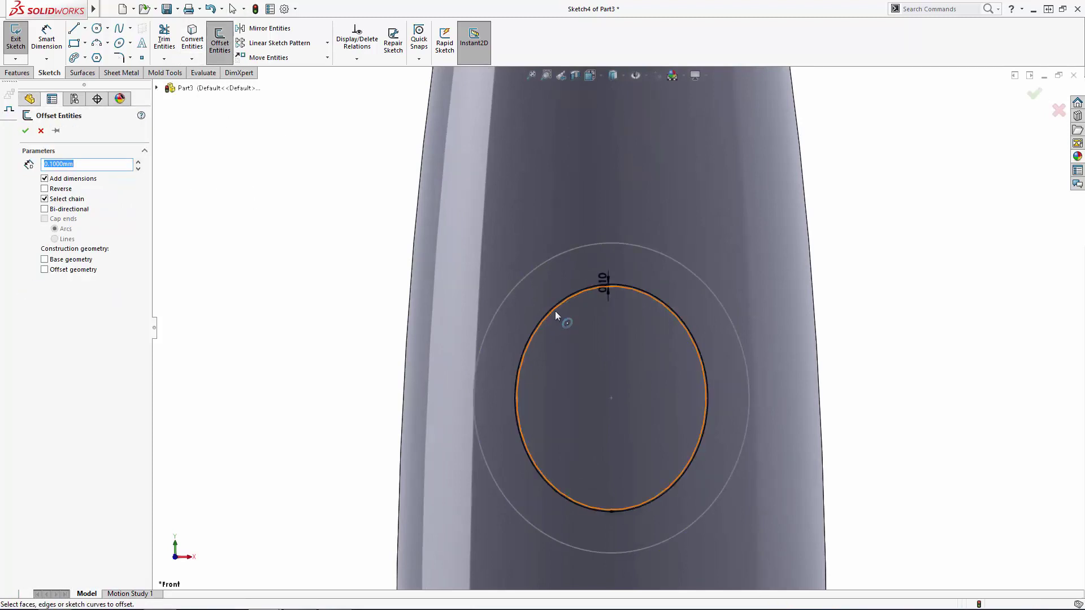
click(555, 310)
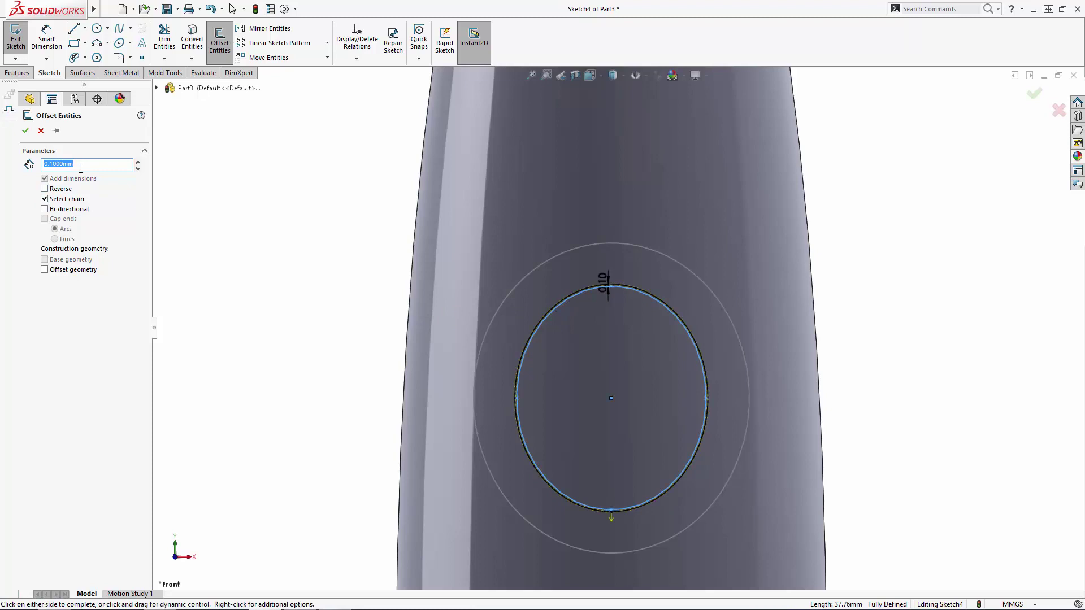
text(1.25)
key(Return)
key(Return)
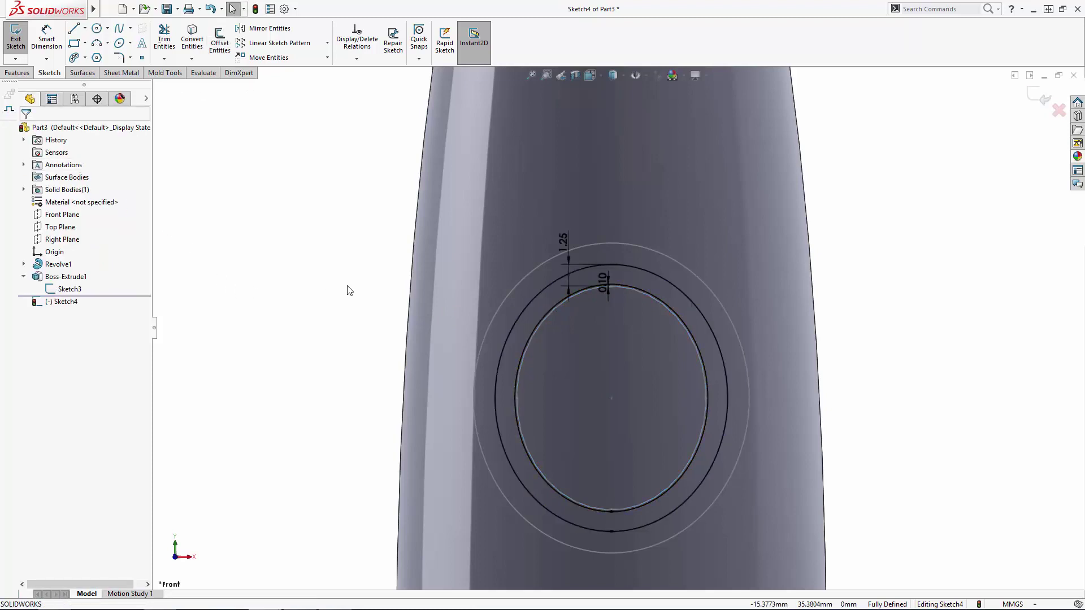
scroll(396, 285, up, 5)
middle_drag(419, 283, 392, 349)
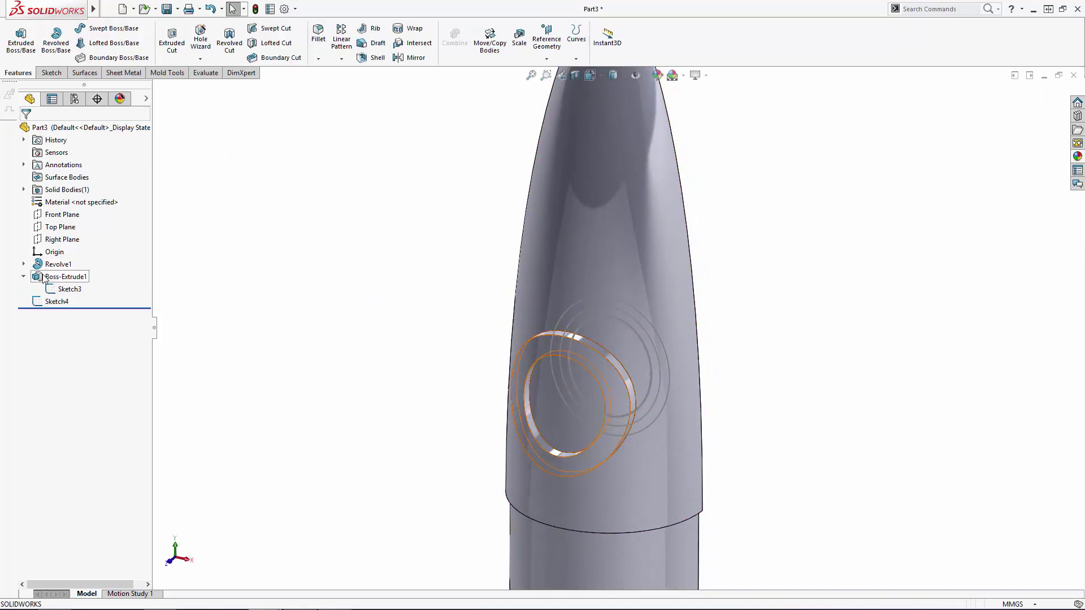
Hide Sketch3 and start an extruded cut using Sketch4's offset ring as the profile.
click(69, 289)
click(278, 322)
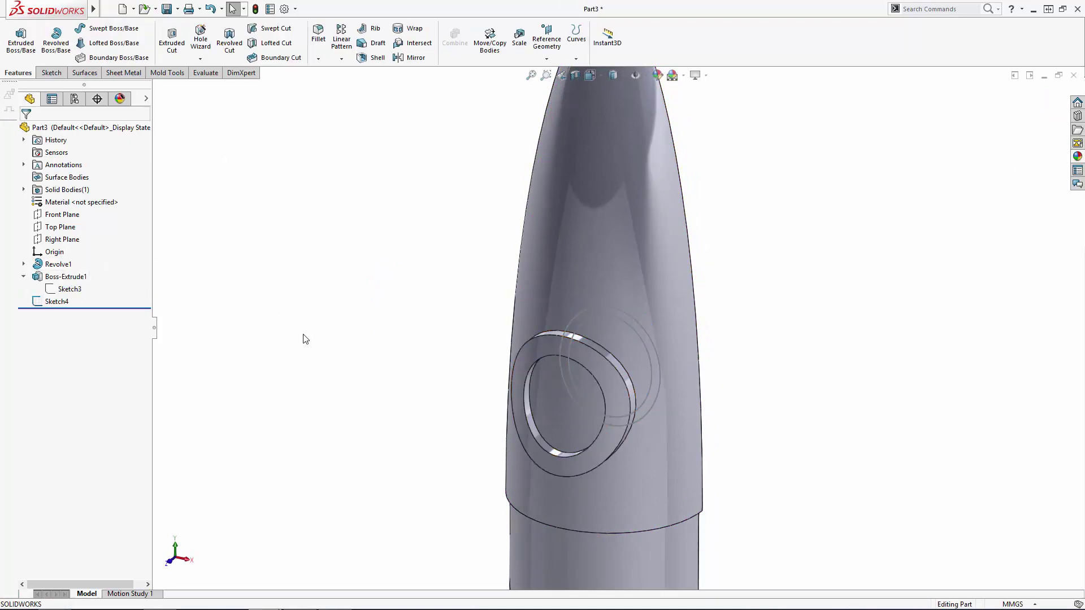
click(172, 41)
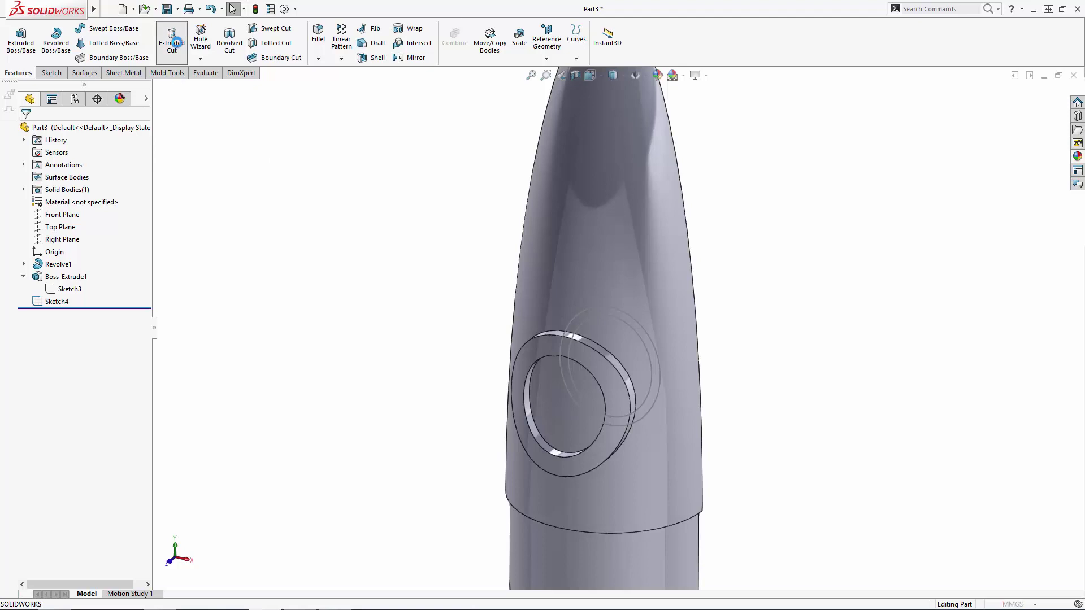
click(659, 355)
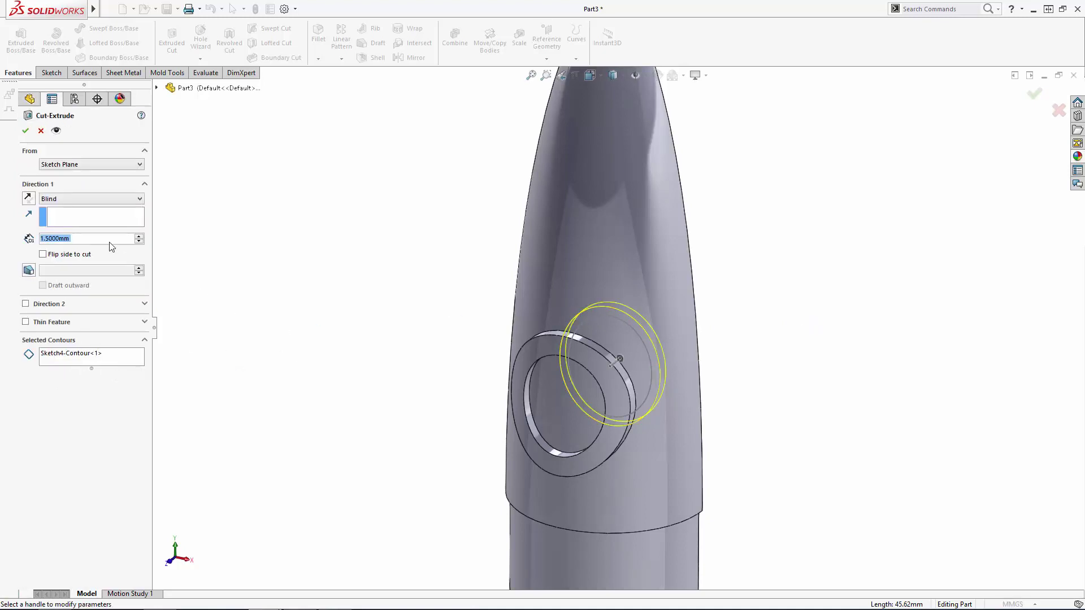
Start the cut from the nose cone's inner face, reversed, 0.5 mm deep.
click(51, 164)
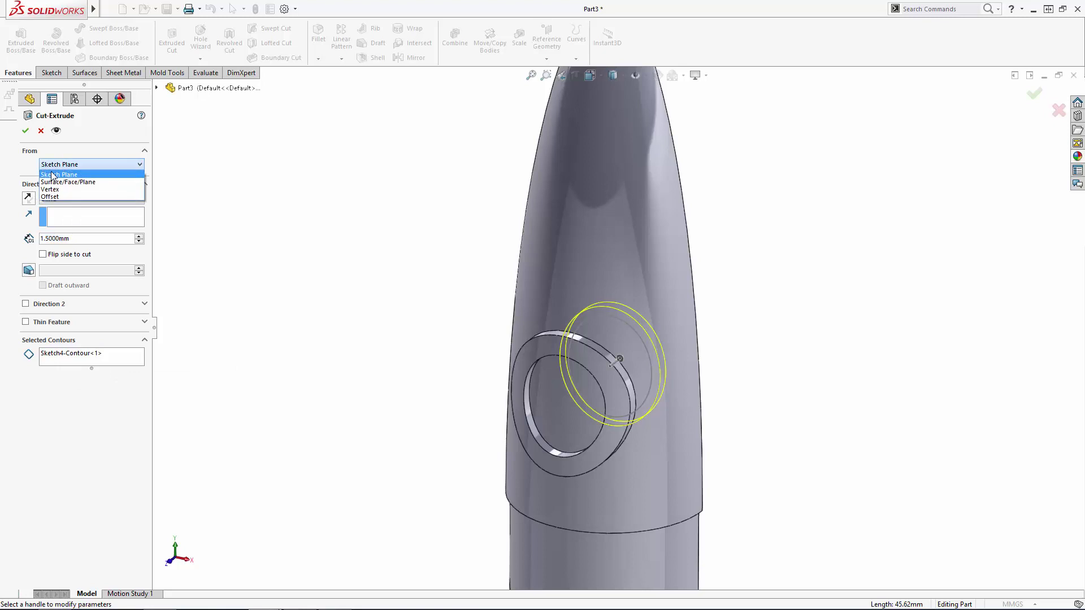
click(58, 156)
click(60, 164)
click(67, 182)
scroll(293, 278, up, 4)
middle_drag(470, 380, 272, 362)
scroll(621, 378, down, 4)
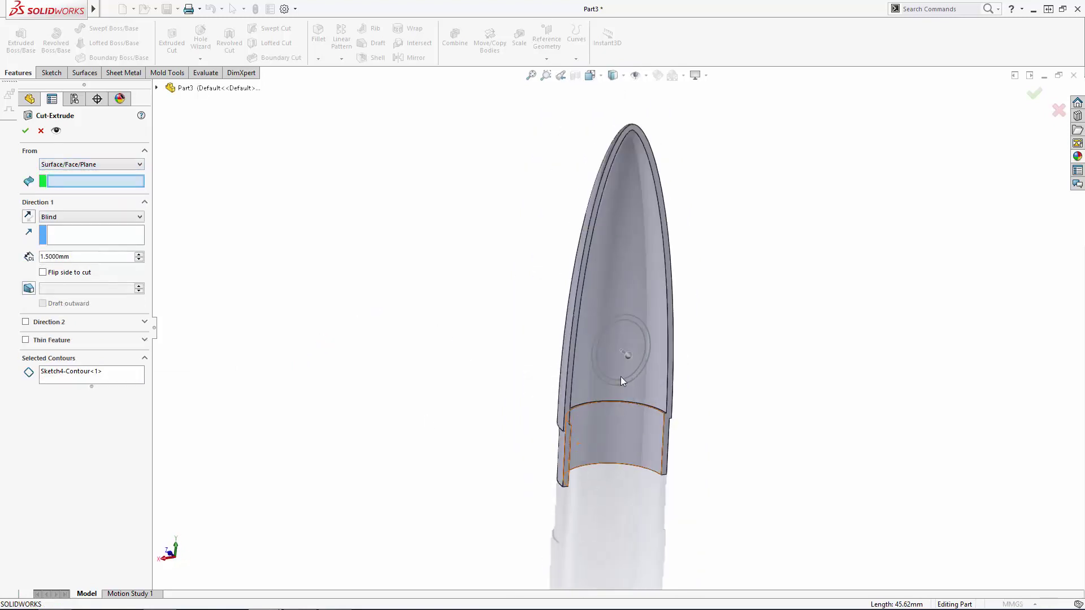
click(592, 282)
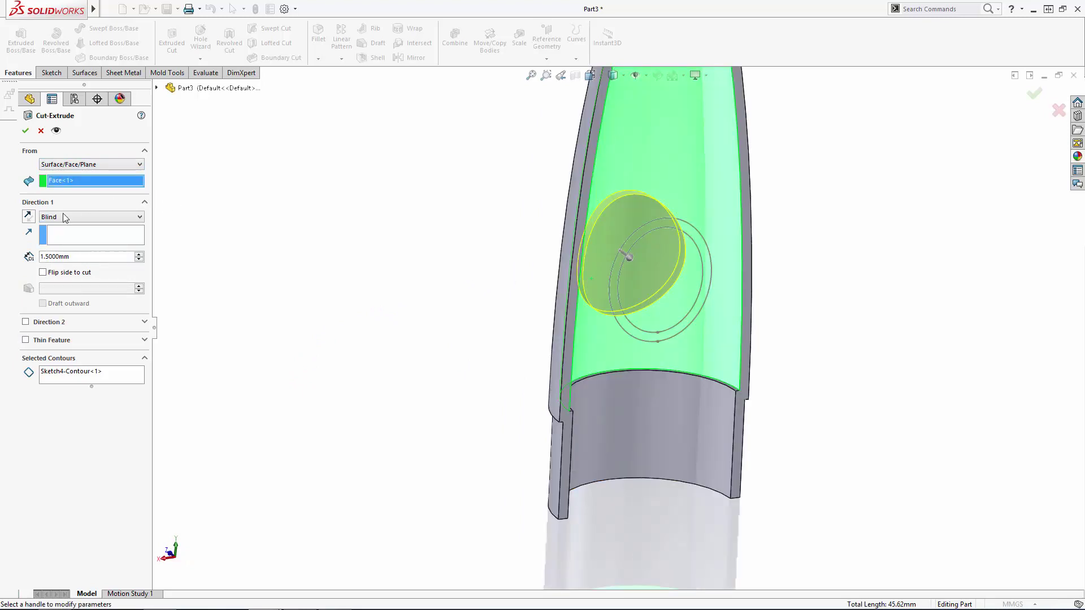
click(29, 216)
click(88, 257)
text(0.5)
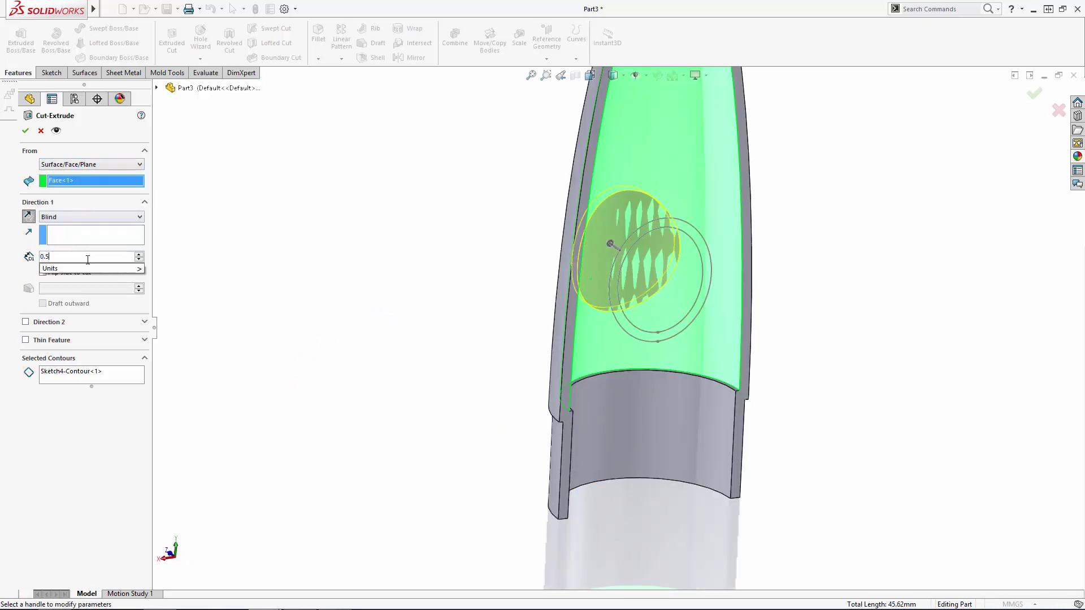
key(Return)
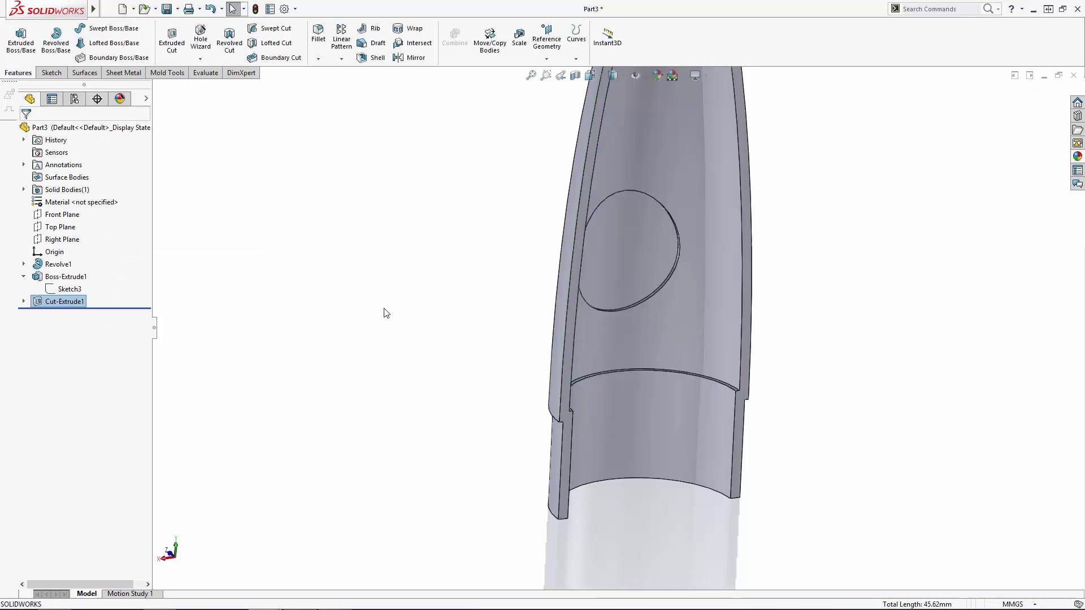
middle_drag(465, 258, 642, 340)
Round the ring boss face with a 1.2 mm fillet.
scroll(649, 278, down, 2)
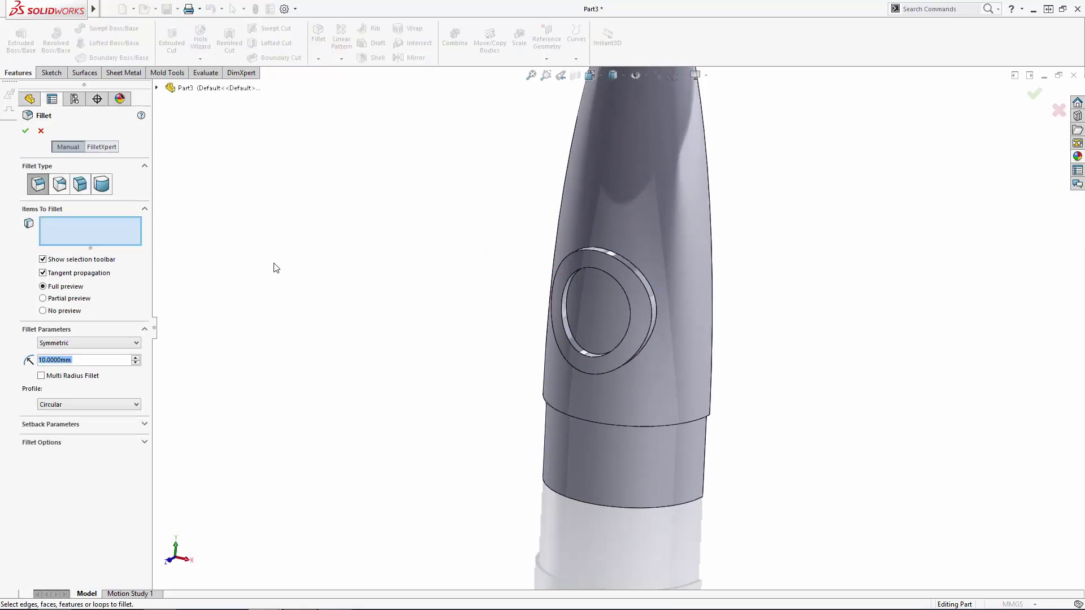
text(0.5)
key(Return)
text(1.2)
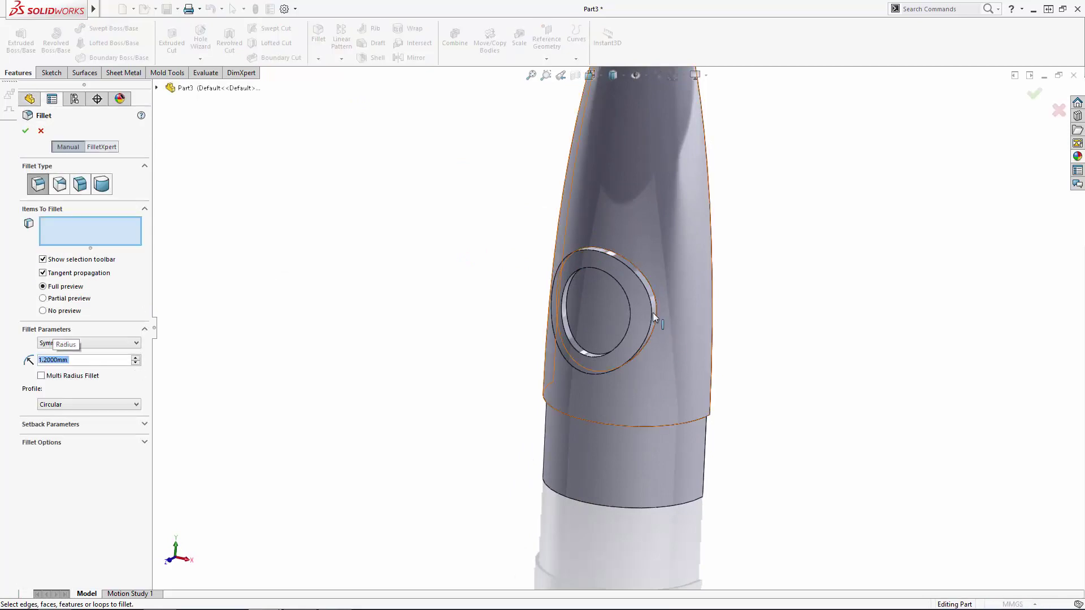
click(644, 312)
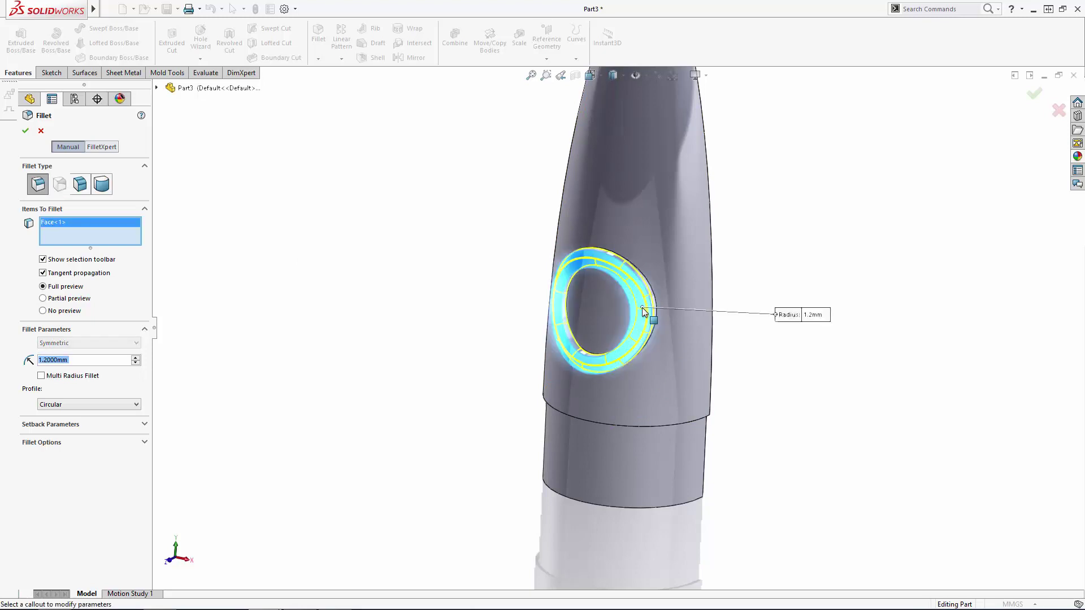
key(Return)
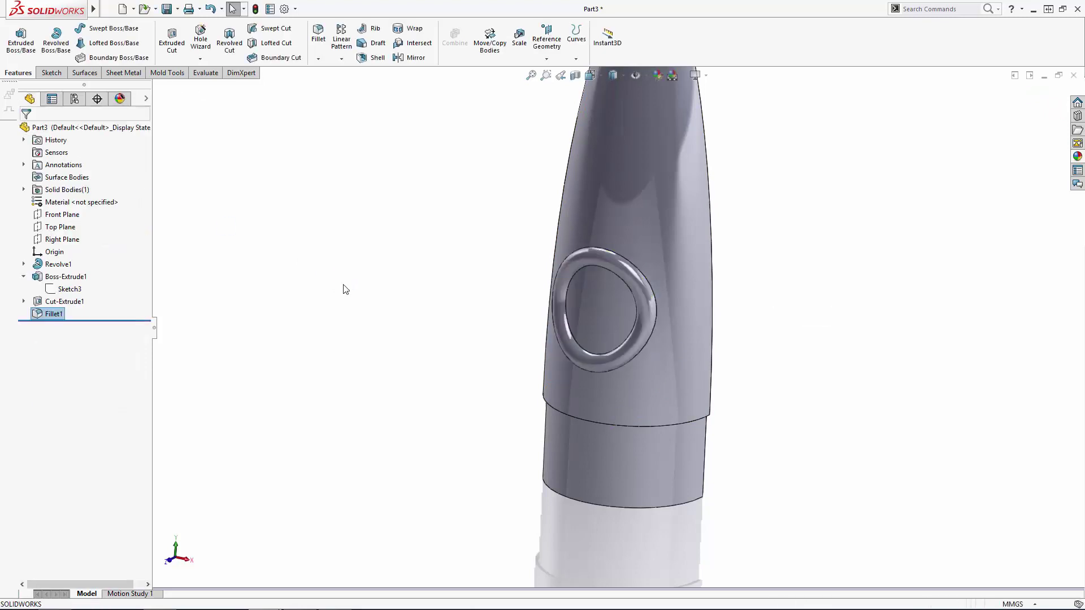
Add a 0.5 mm fillet on the ring's outer edge.
click(318, 40)
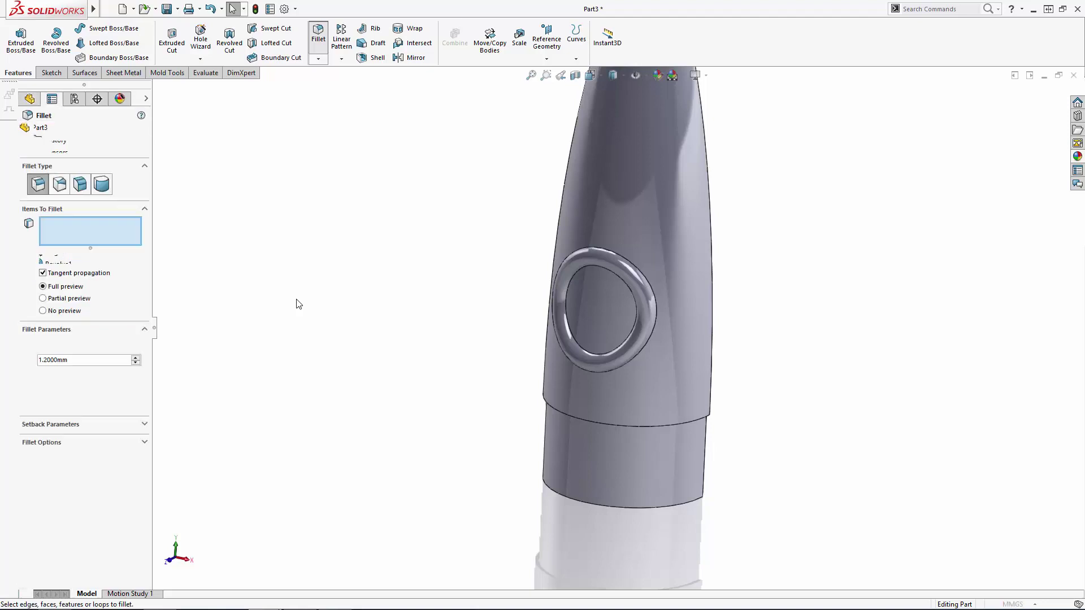
text(0.5)
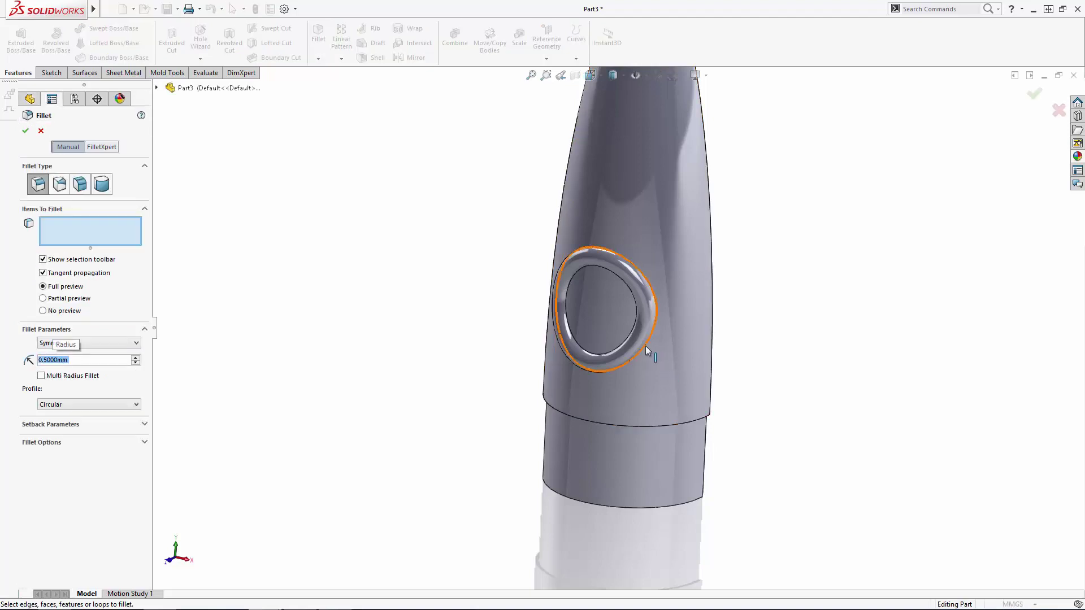
click(645, 346)
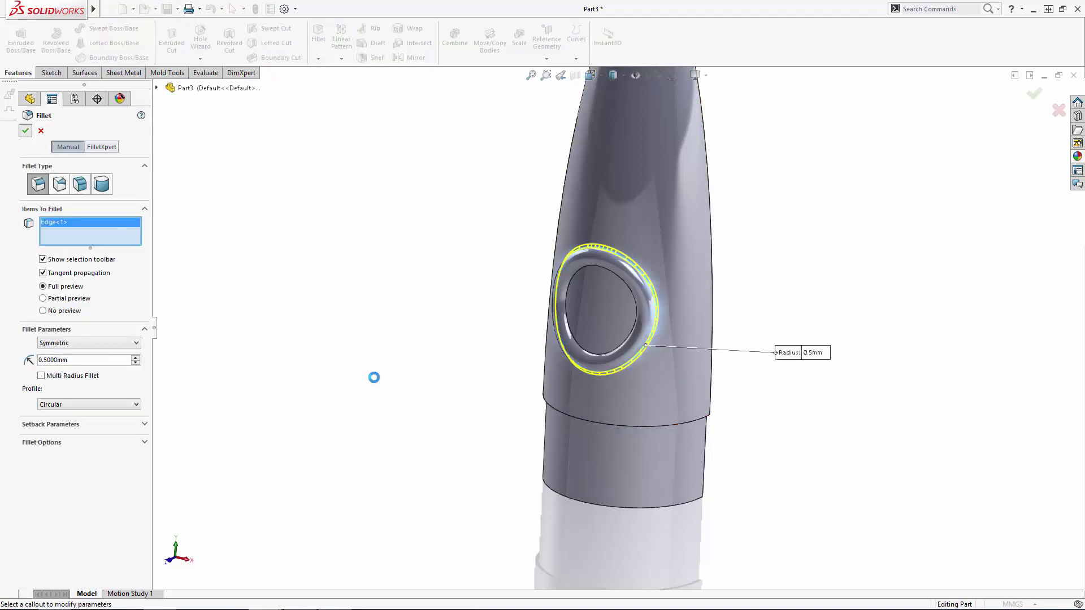
key(Return)
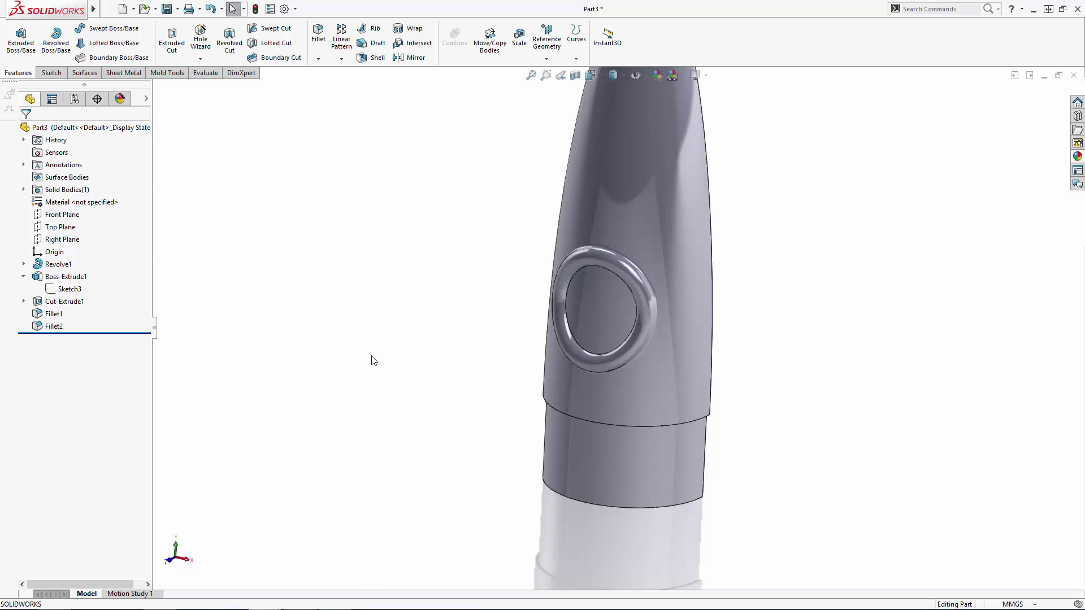
Cut Sketch4's hole circle Through All to create Cut-Extrude2.
click(24, 302)
click(70, 313)
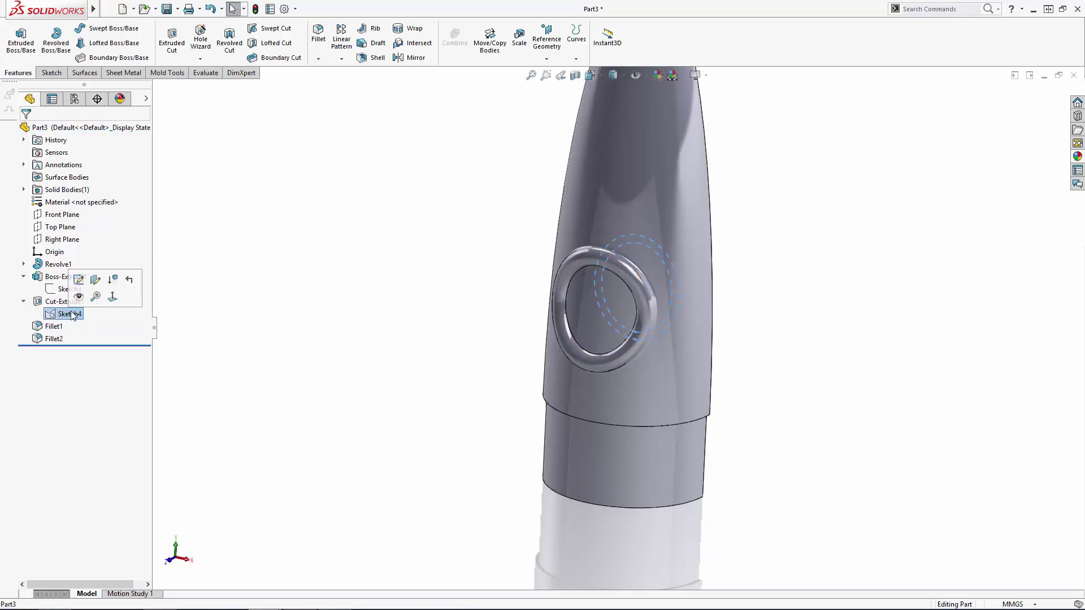
click(76, 296)
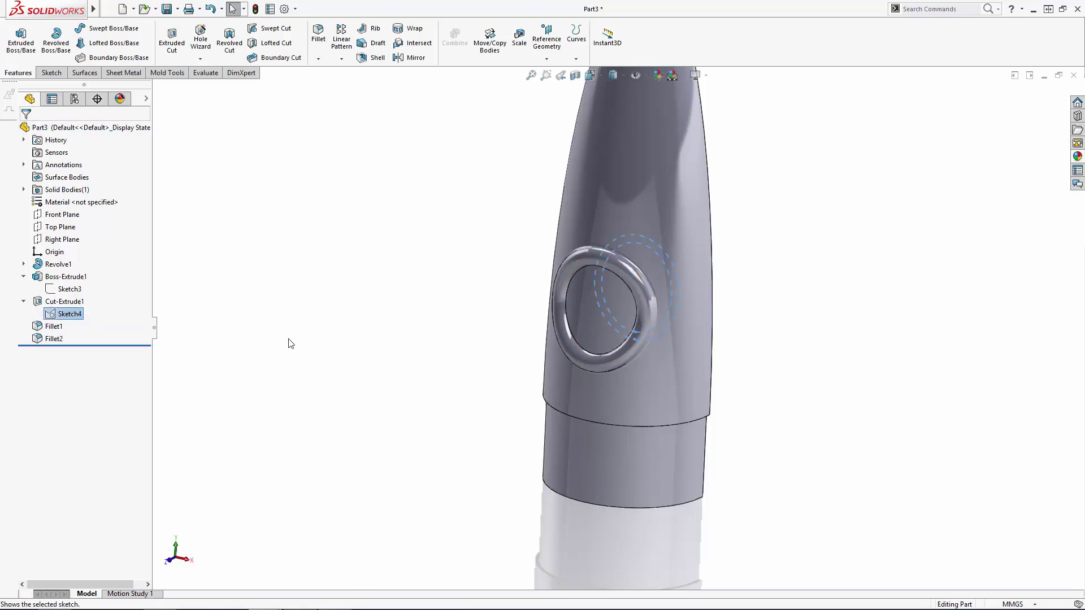
click(671, 295)
click(176, 55)
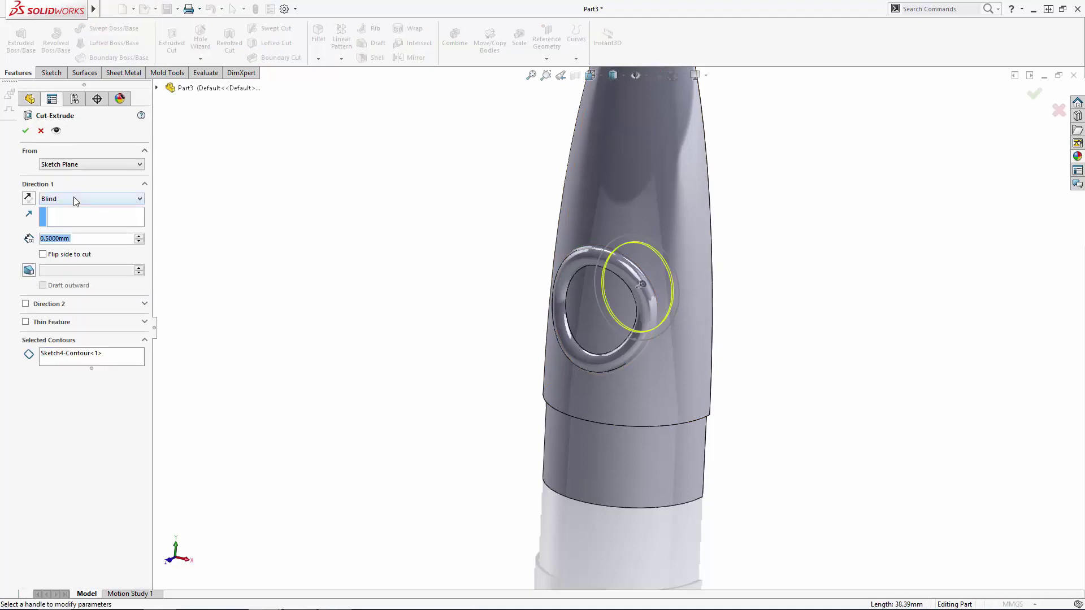
click(73, 198)
click(71, 216)
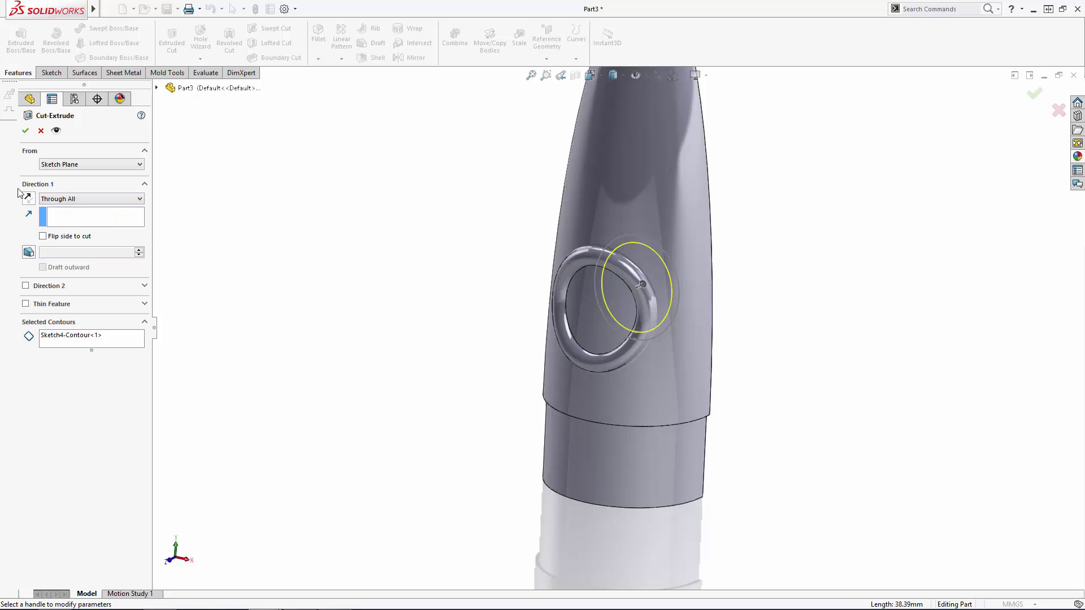
click(25, 131)
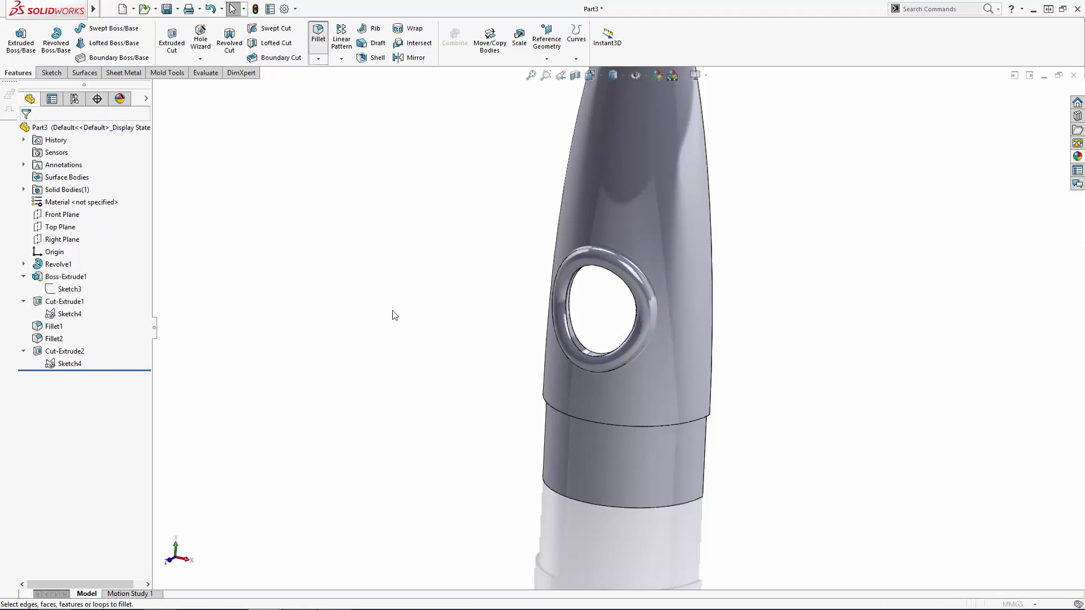
Fillet the through-hole's inner edge loop with a 0.5 mm radius.
key(f)
scroll(605, 339, down, 6)
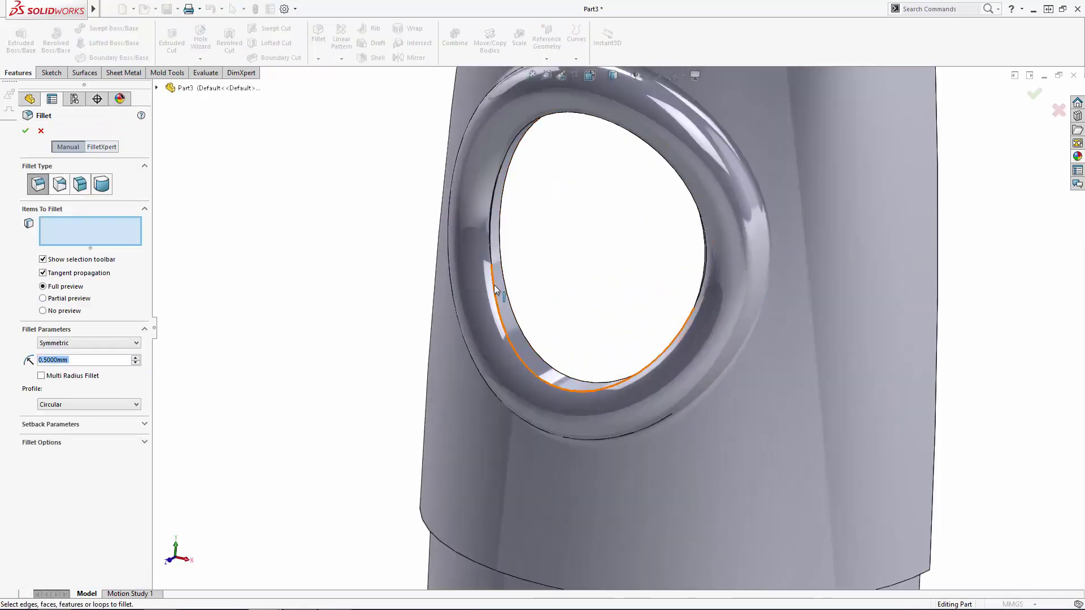
right_click(496, 289)
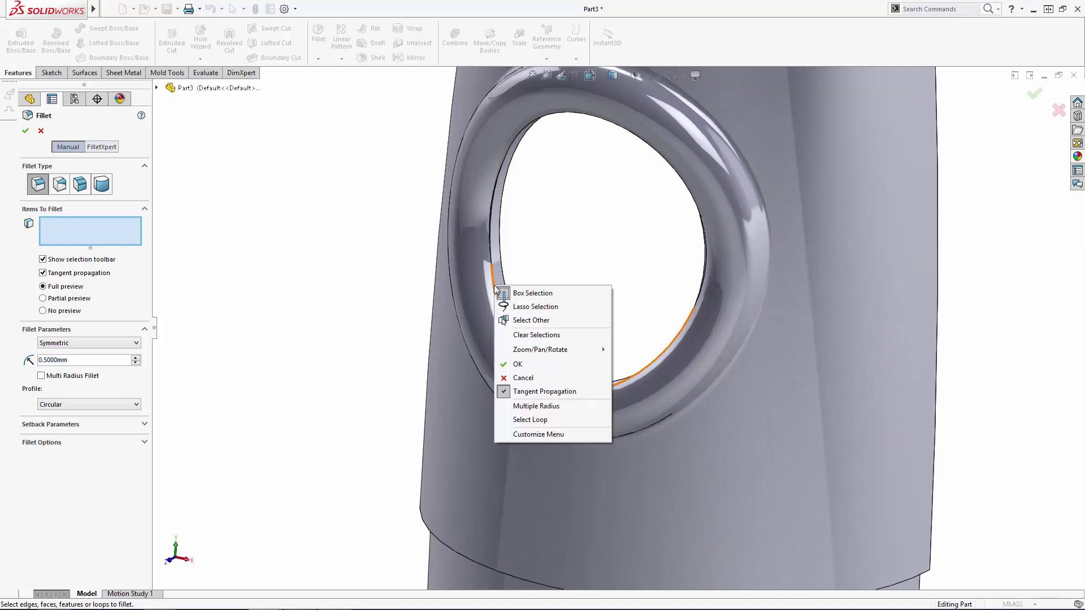
click(548, 420)
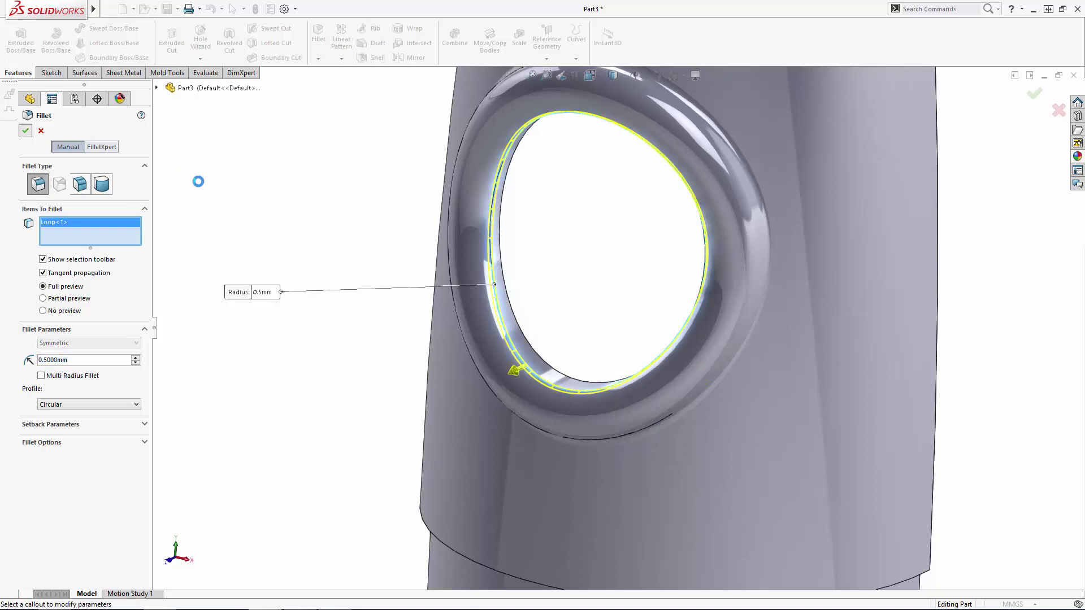
key(Return)
scroll(416, 314, up, 5)
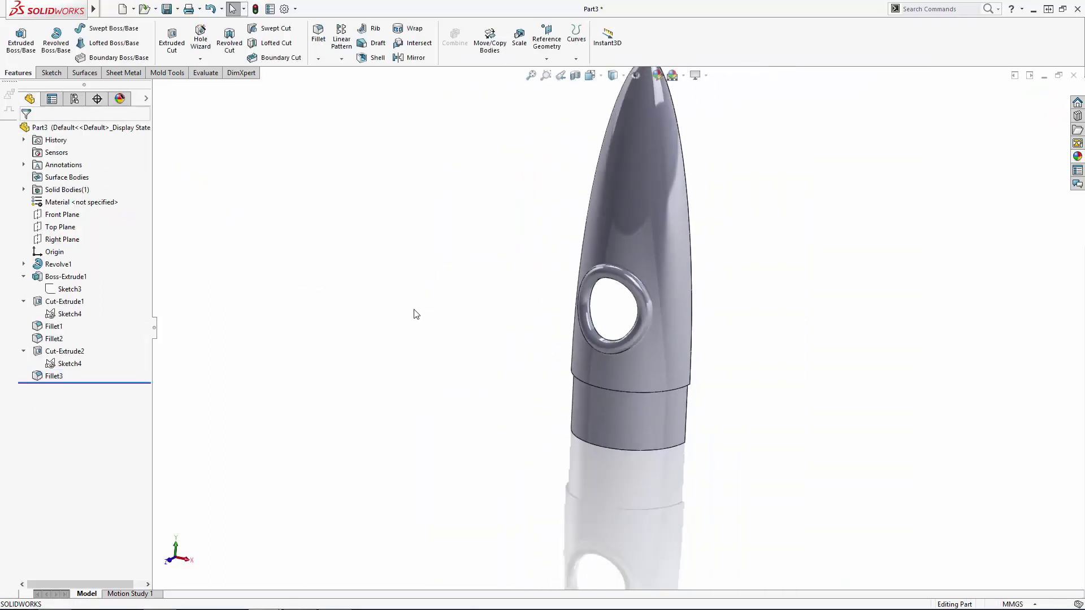
middle_drag(416, 314, 432, 295)
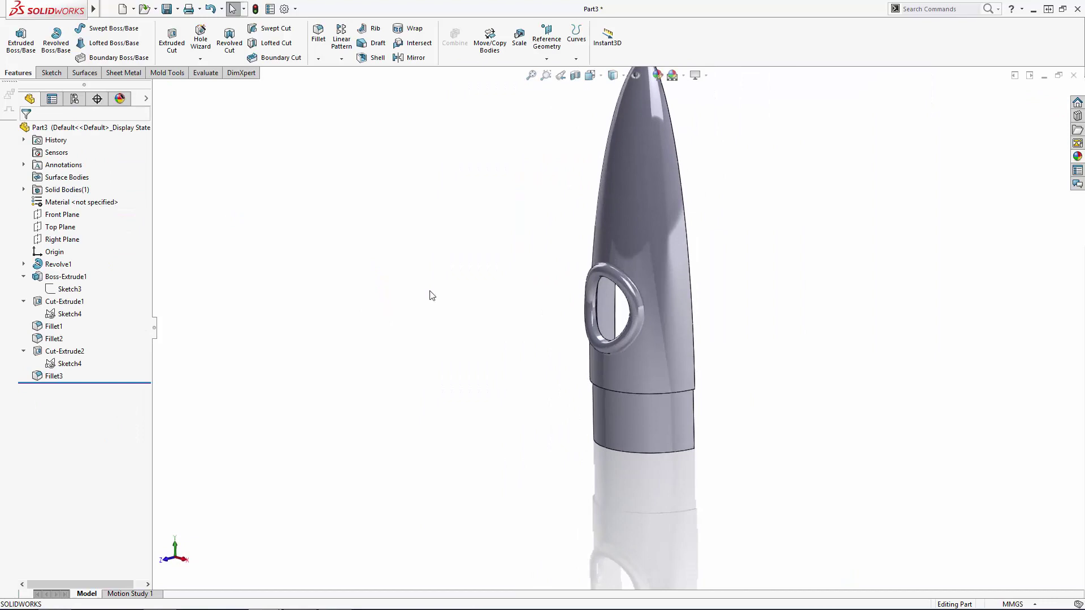
Mirror the nose body across its flat side face, then inspect the completed nose cone.
click(411, 62)
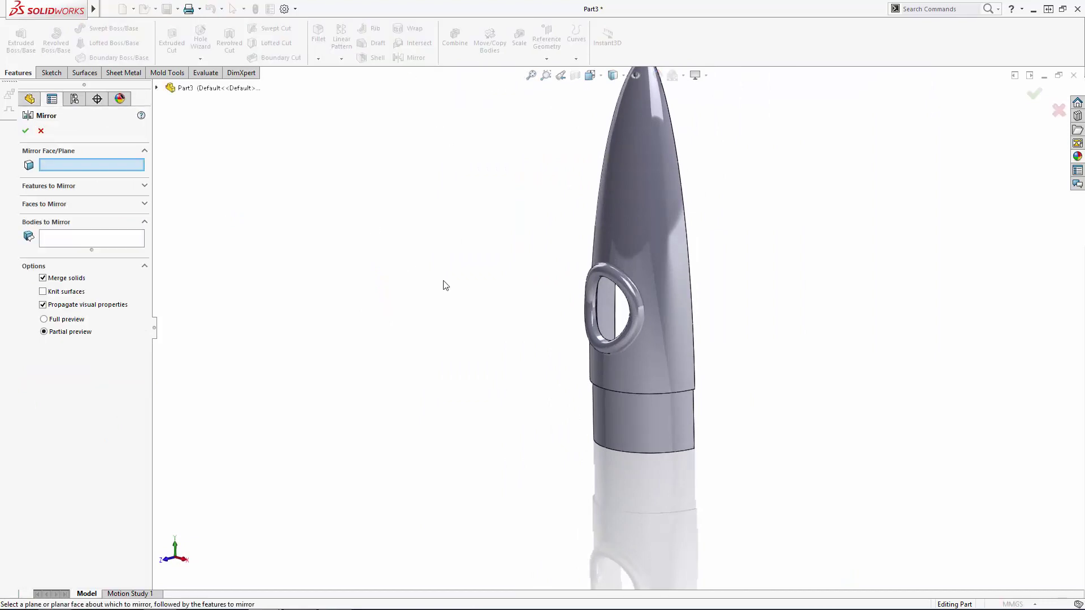
middle_drag(443, 286, 392, 315)
scroll(697, 283, down, 2)
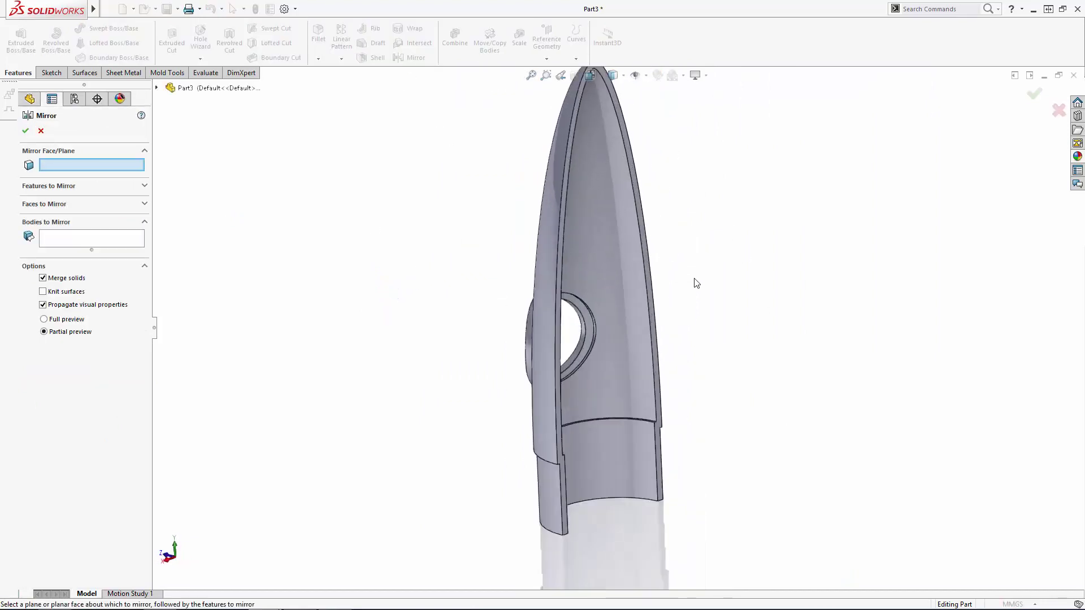
click(649, 276)
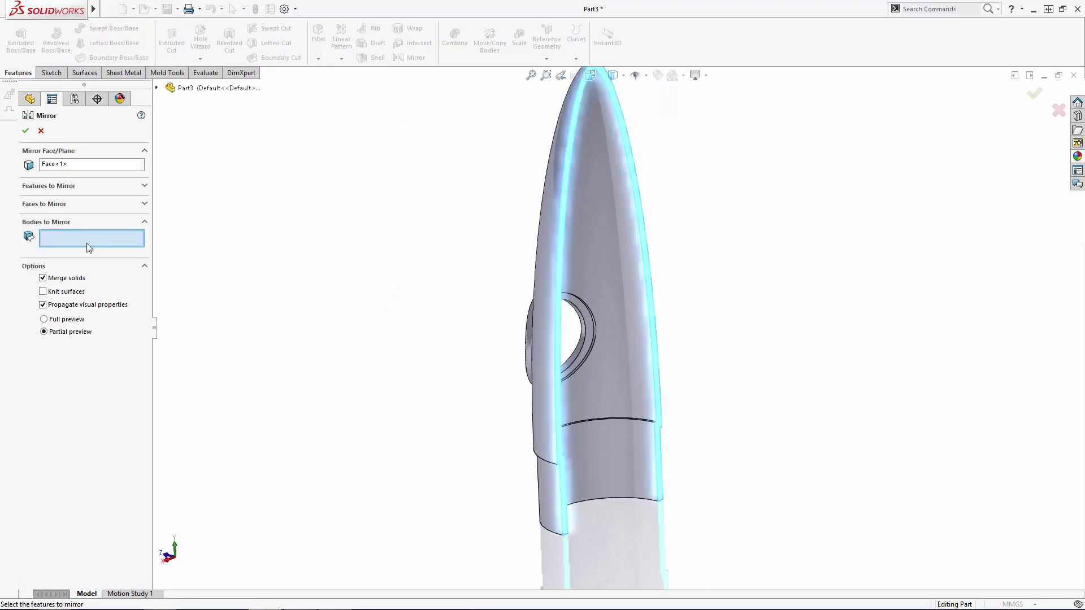
click(594, 238)
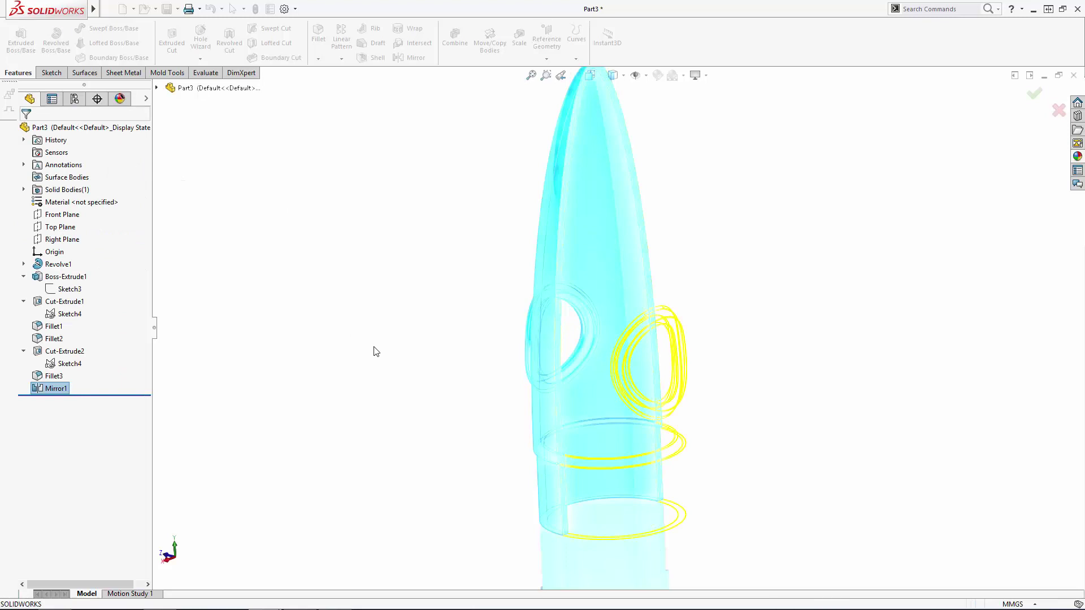
scroll(491, 373, up, 4)
middle_drag(477, 368, 344, 322)
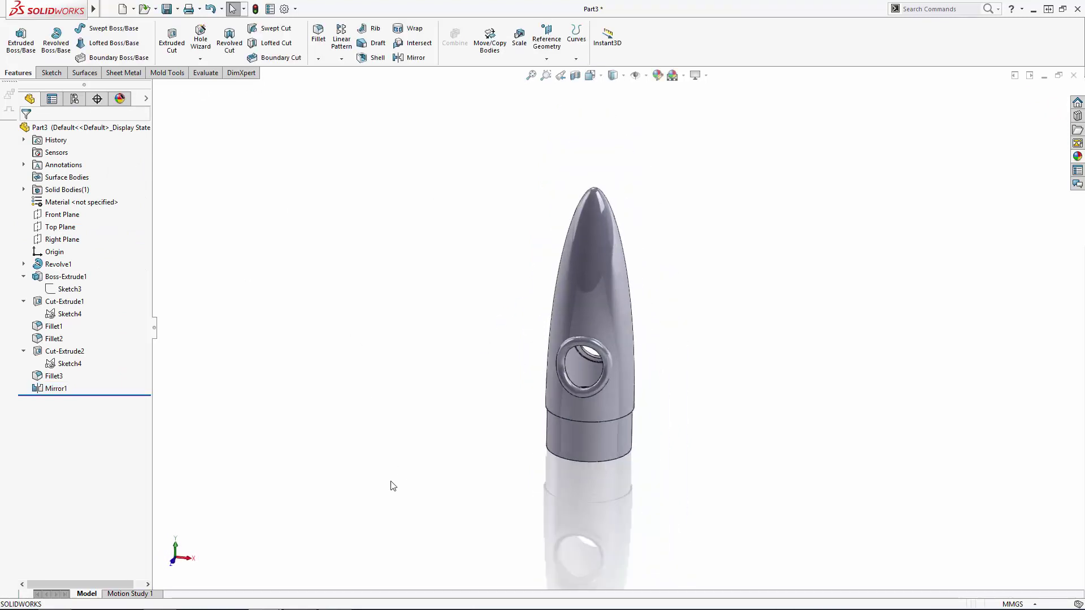
middle_drag(394, 486, 637, 363)
scroll(637, 364, down, 5)
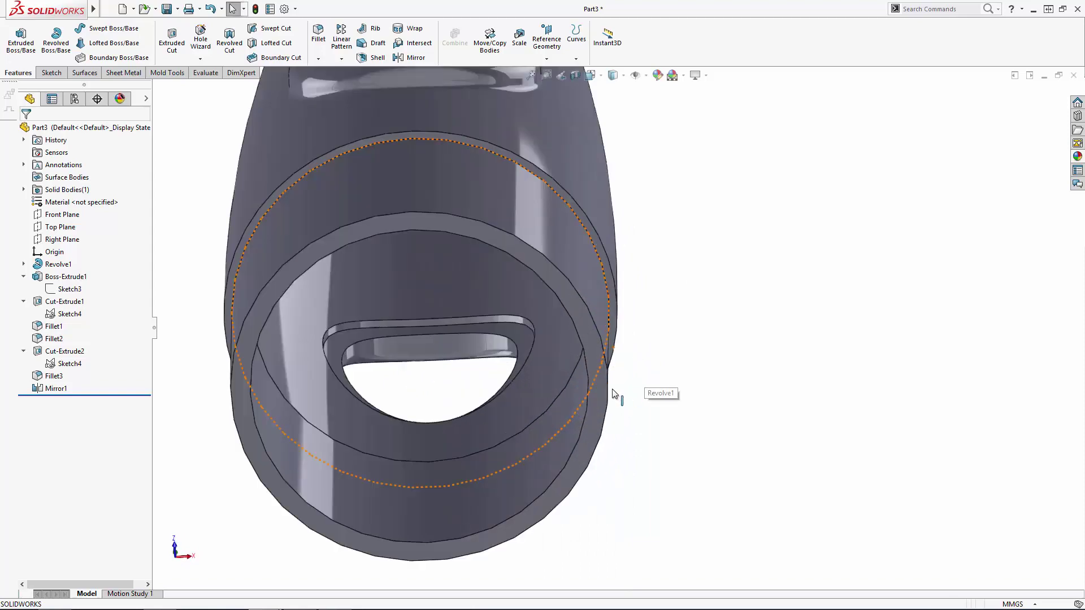
Start a sketch on the nose cone's bottom face and convert the inner circular edge into it.
click(615, 394)
click(670, 341)
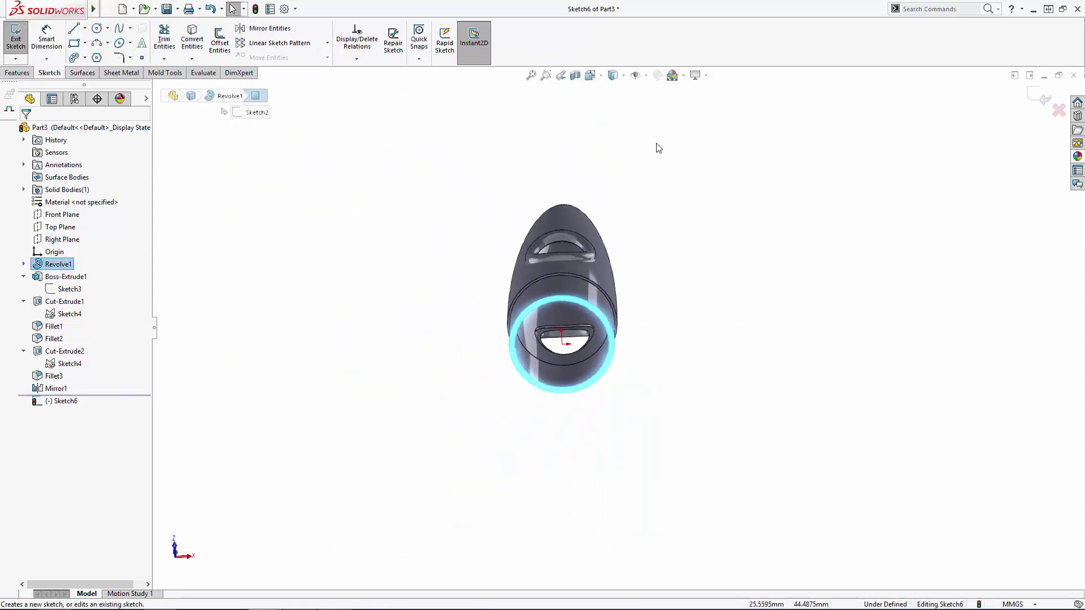
click(591, 76)
click(656, 133)
click(898, 239)
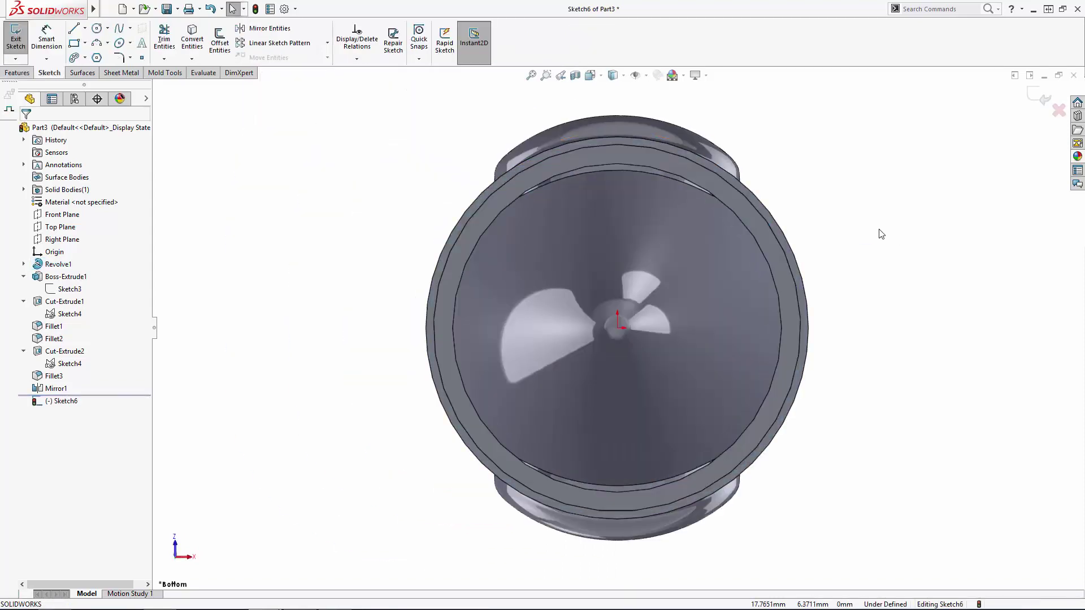
click(204, 45)
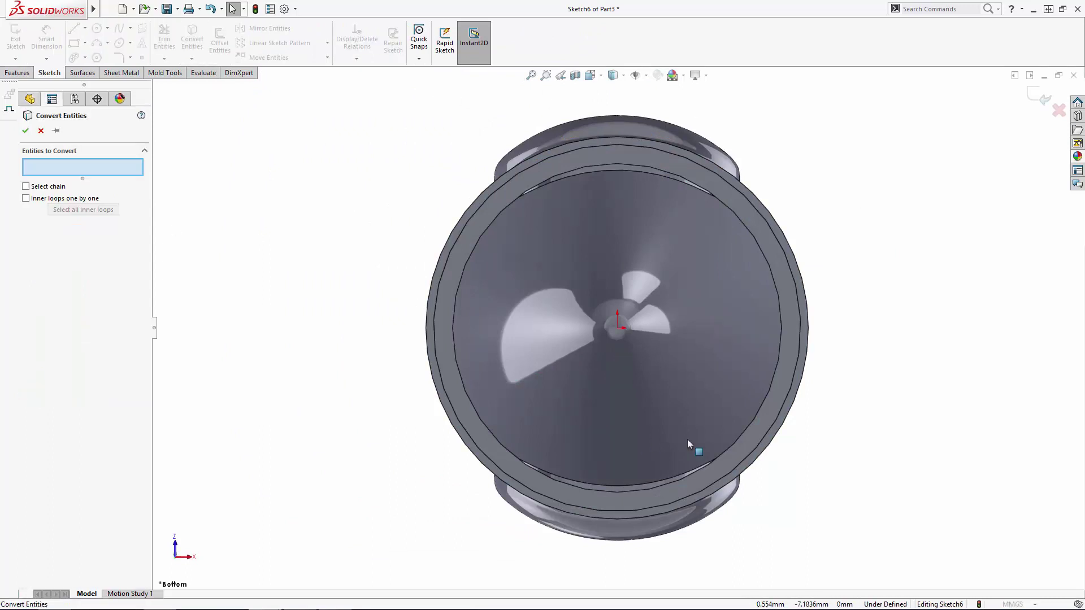
click(756, 419)
click(1035, 93)
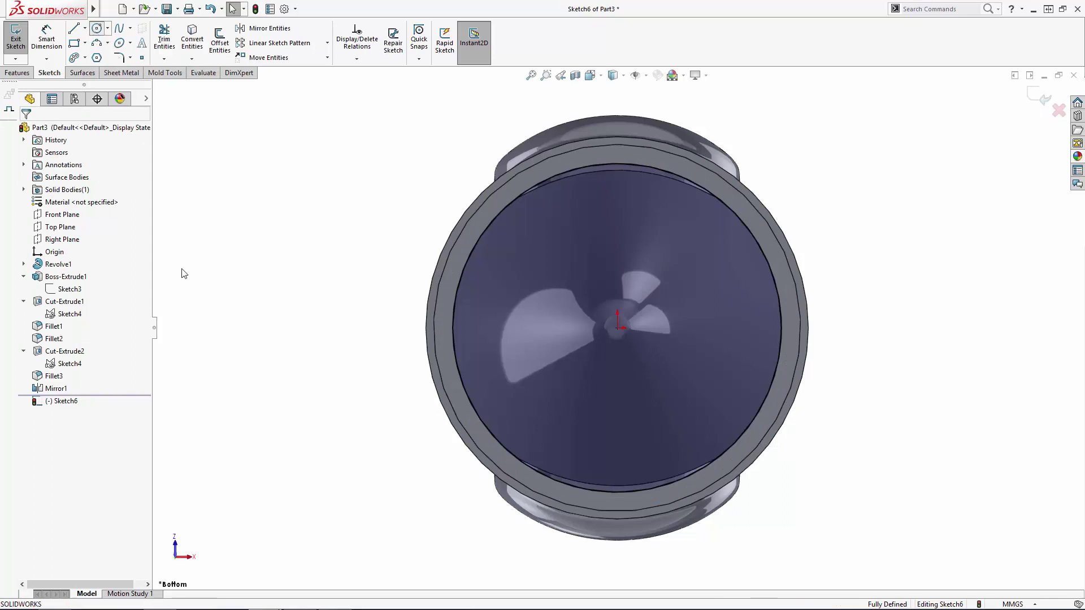
Draw a small circle right of centre and dimension it Ø6.10.
click(97, 28)
click(718, 328)
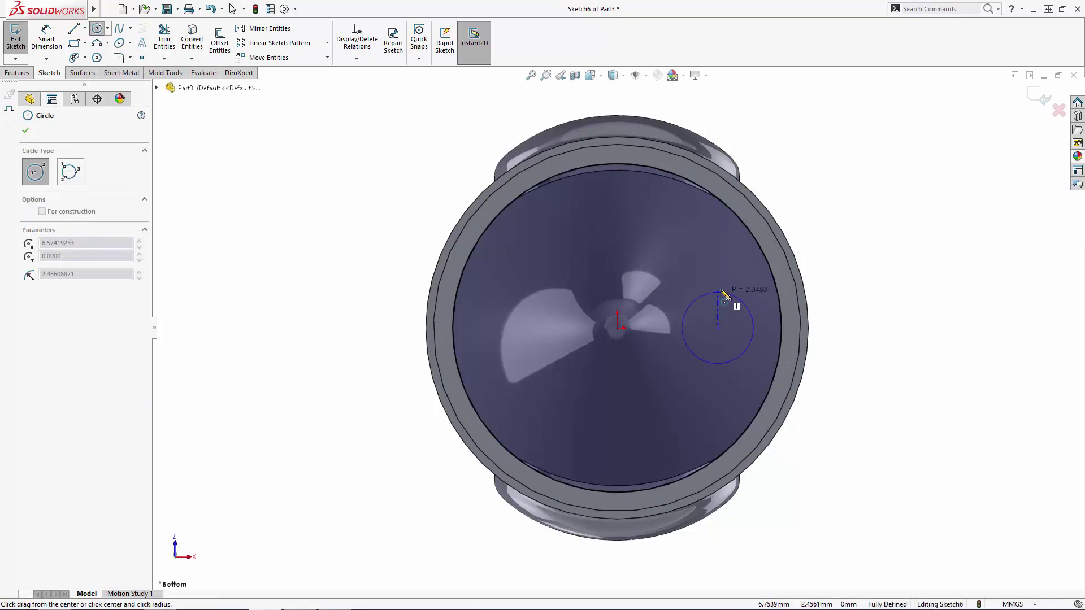
click(723, 291)
key(Escape)
click(46, 40)
click(756, 325)
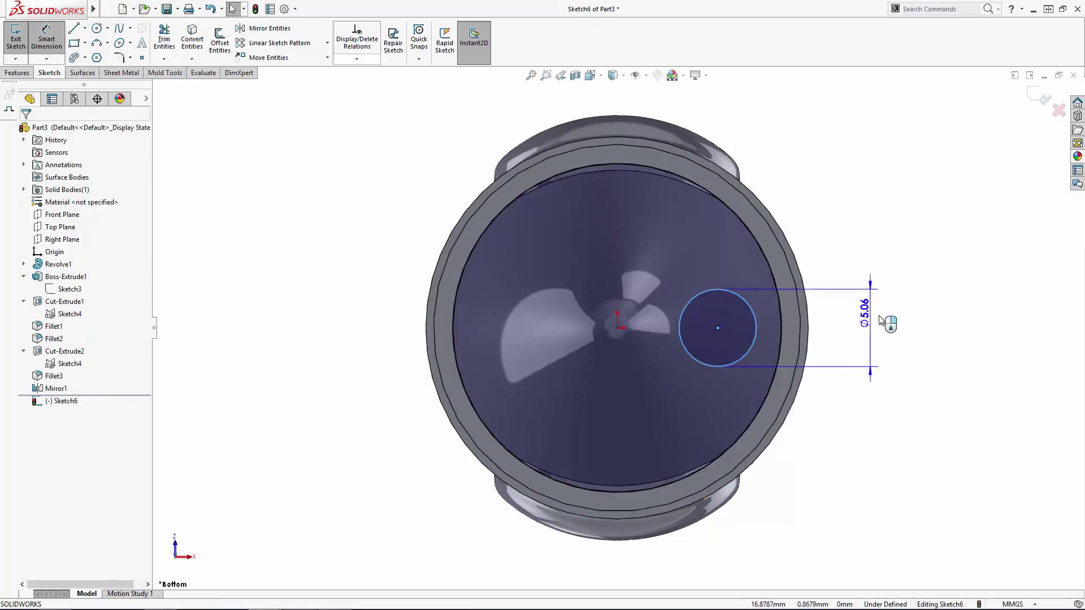
click(898, 326)
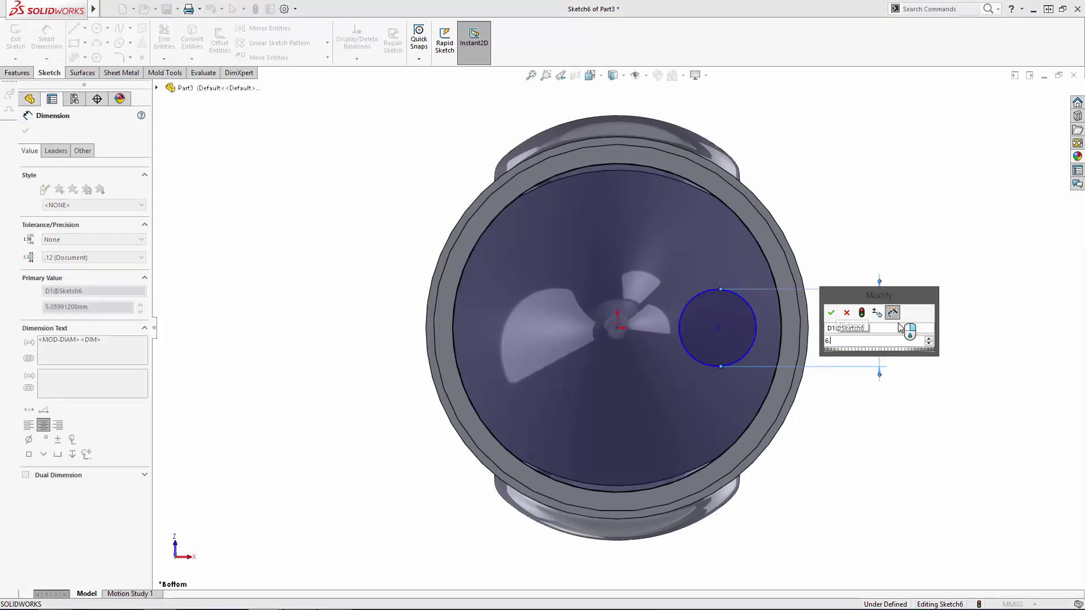
key(Return)
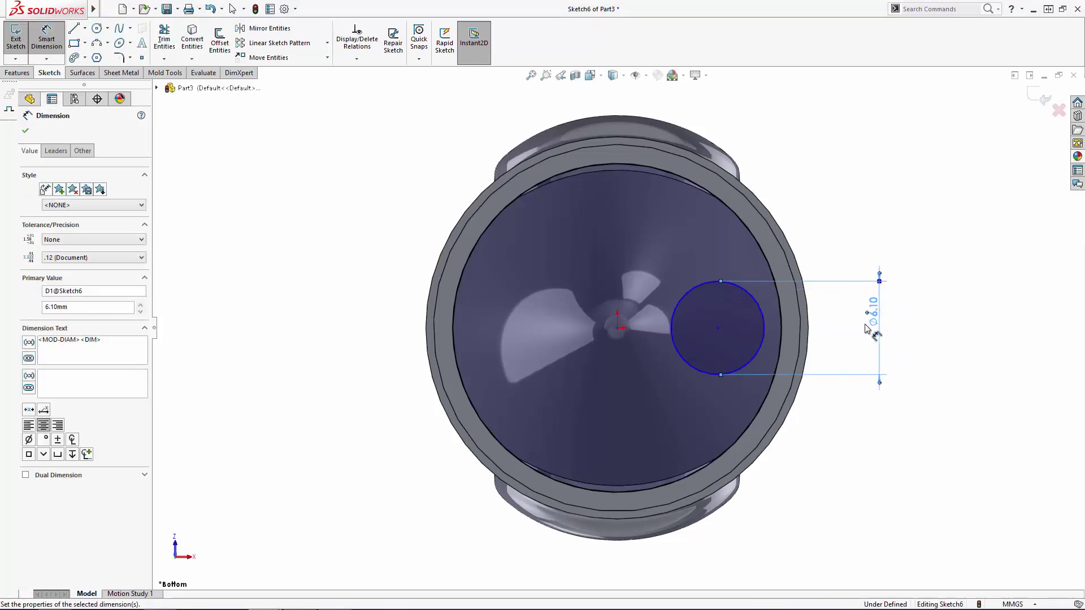
scroll(859, 319, down, 3)
key(Escape)
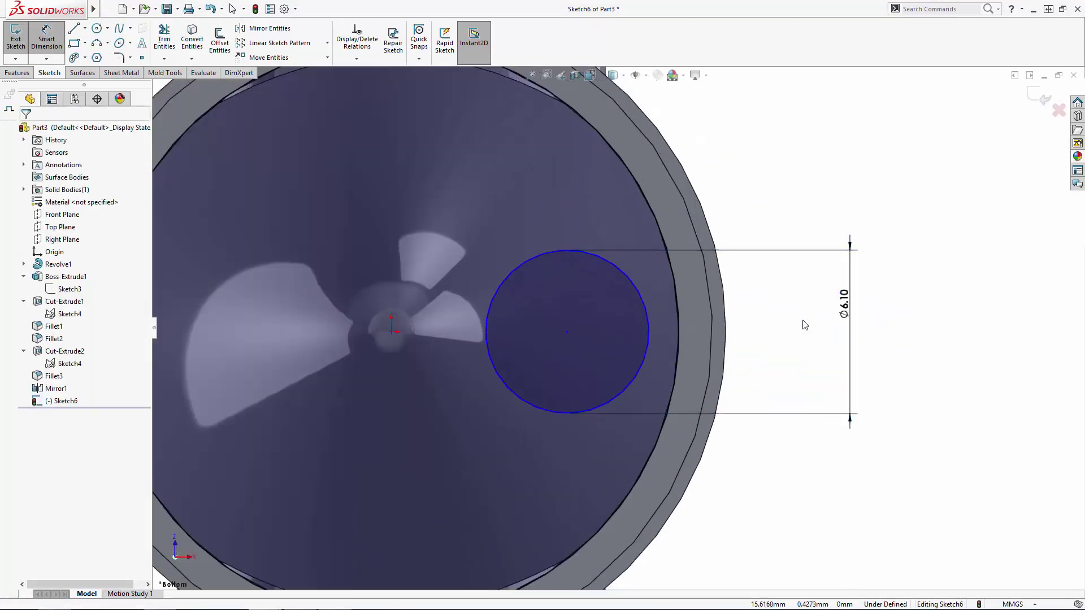
key(Escape)
Make the circle tangent to the outer edge and its centre horizontal with the origin.
click(655, 328)
ctrl+click(677, 332)
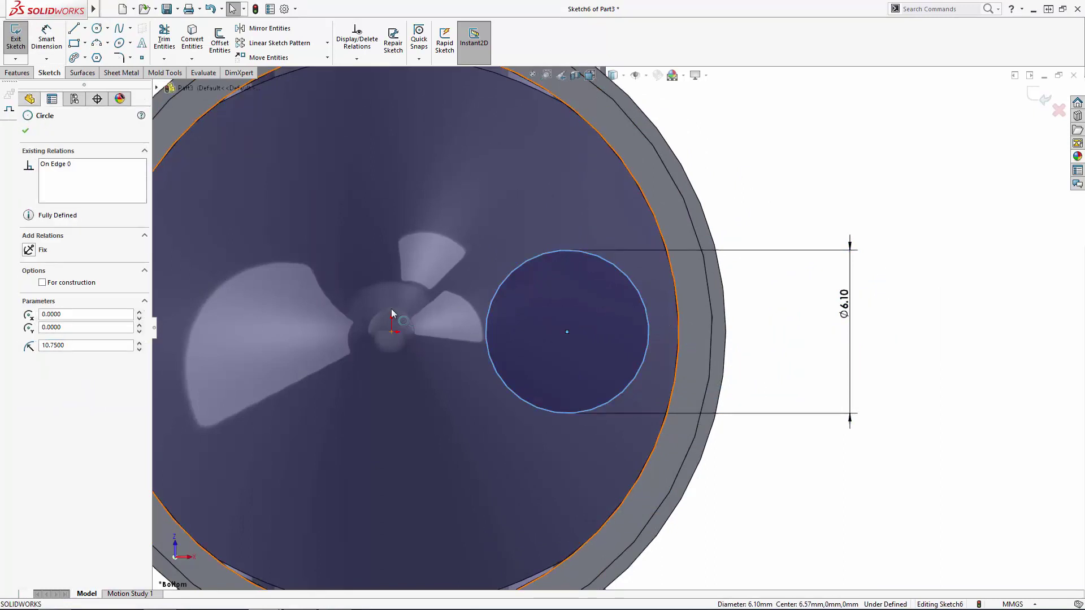
click(28, 327)
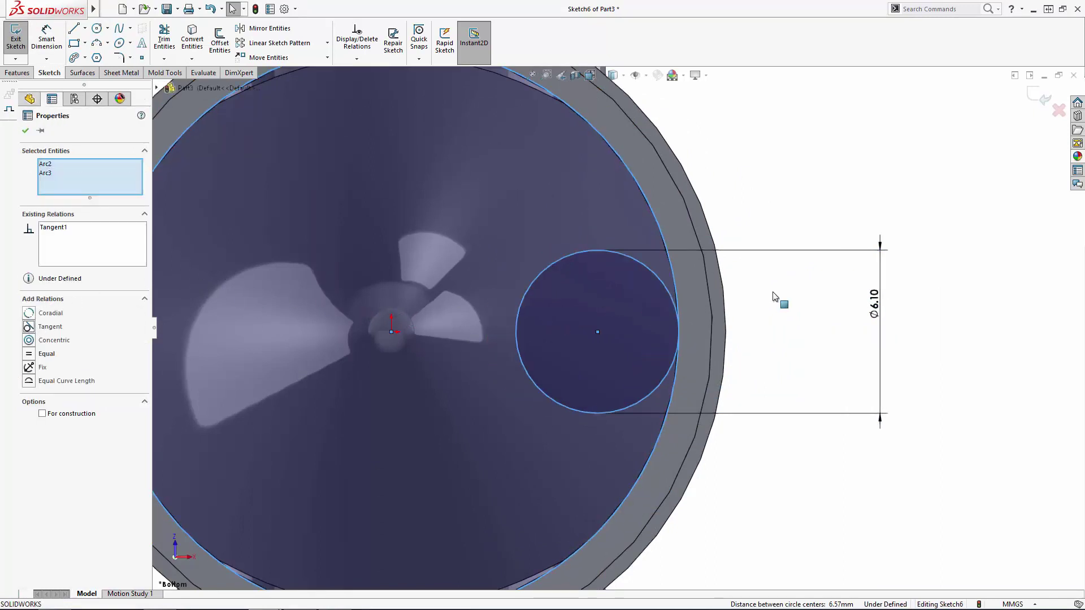
click(774, 297)
click(391, 332)
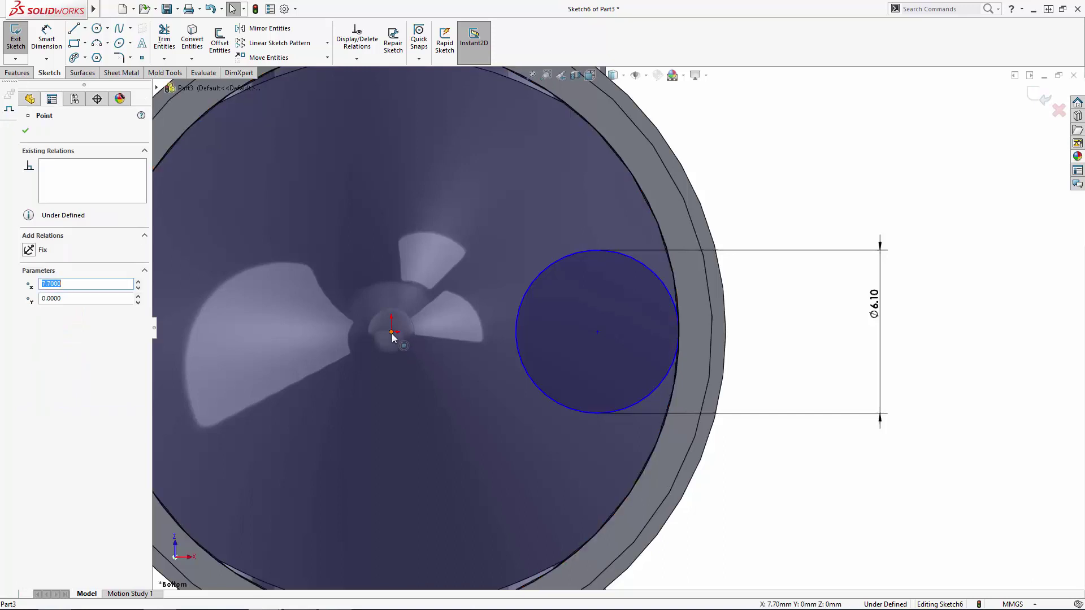
click(30, 313)
click(825, 172)
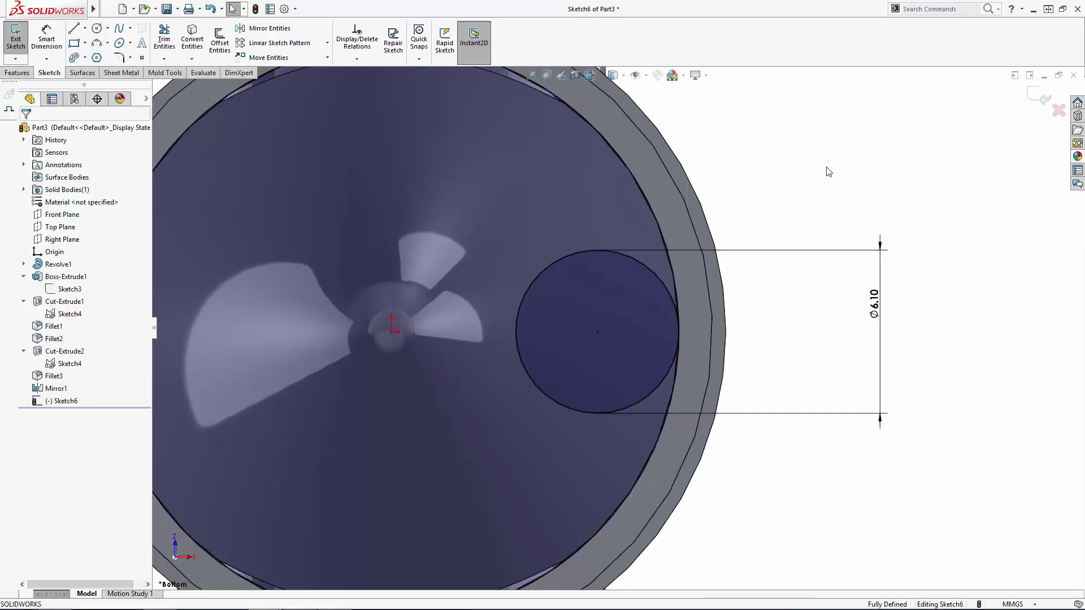
Dimension the small concentric circle to Ø1.10.
click(120, 44)
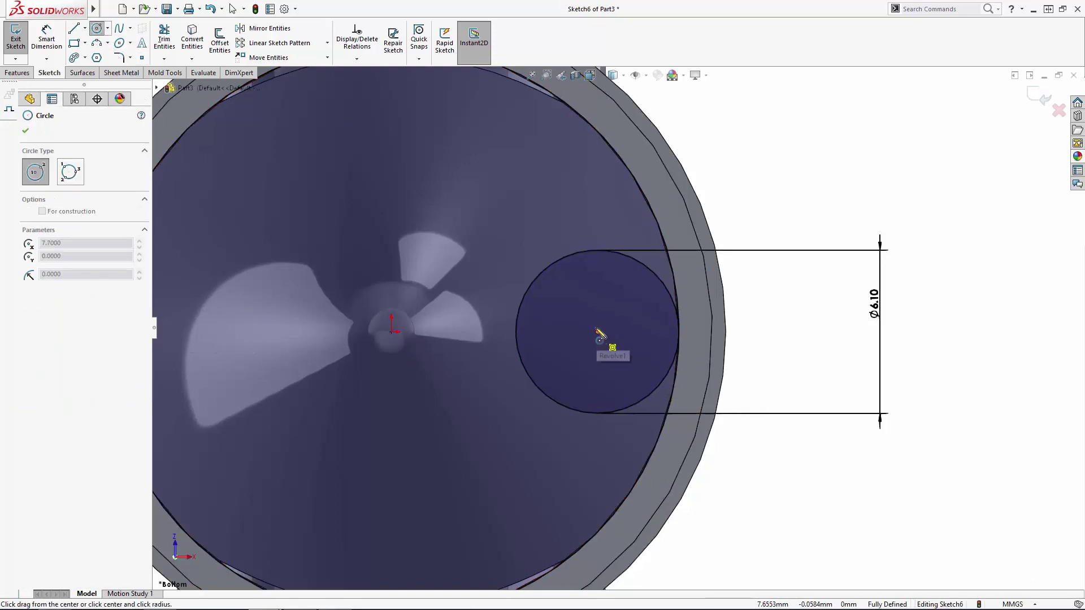
key(Escape)
click(46, 39)
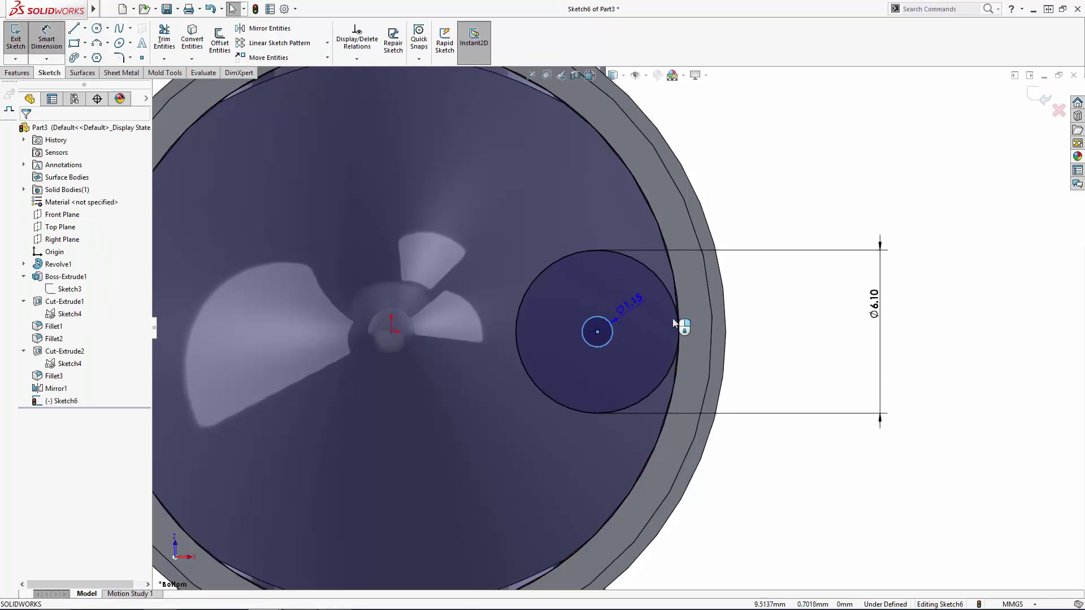
click(815, 339)
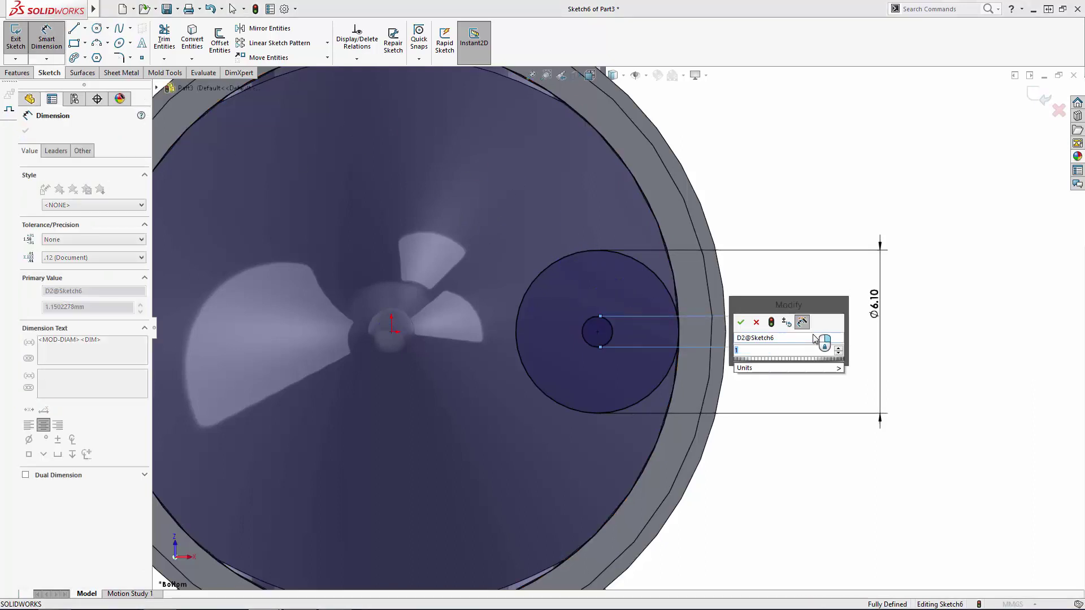
text(1.1)
key(Return)
key(Escape)
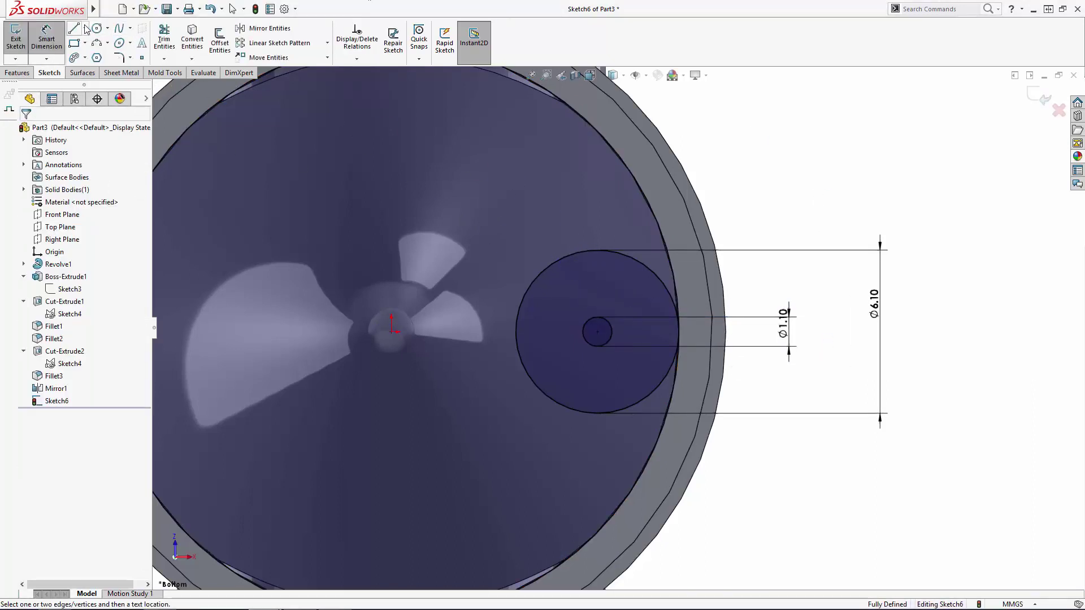
Draw top and bottom horizontal lines from the circle out to the tube's inner edge.
key(l)
click(608, 251)
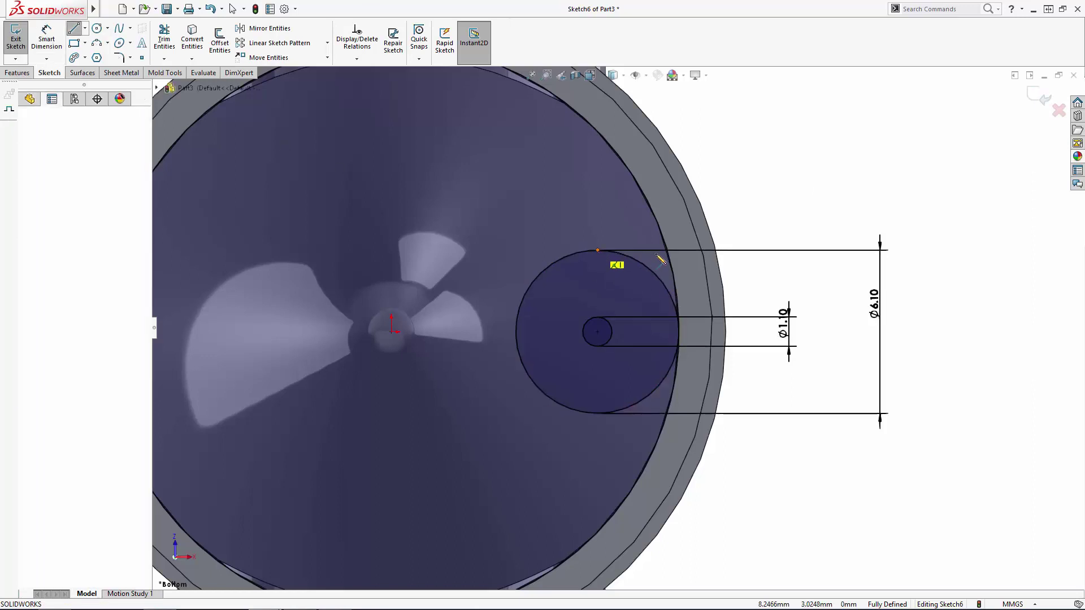
click(668, 250)
key(Escape)
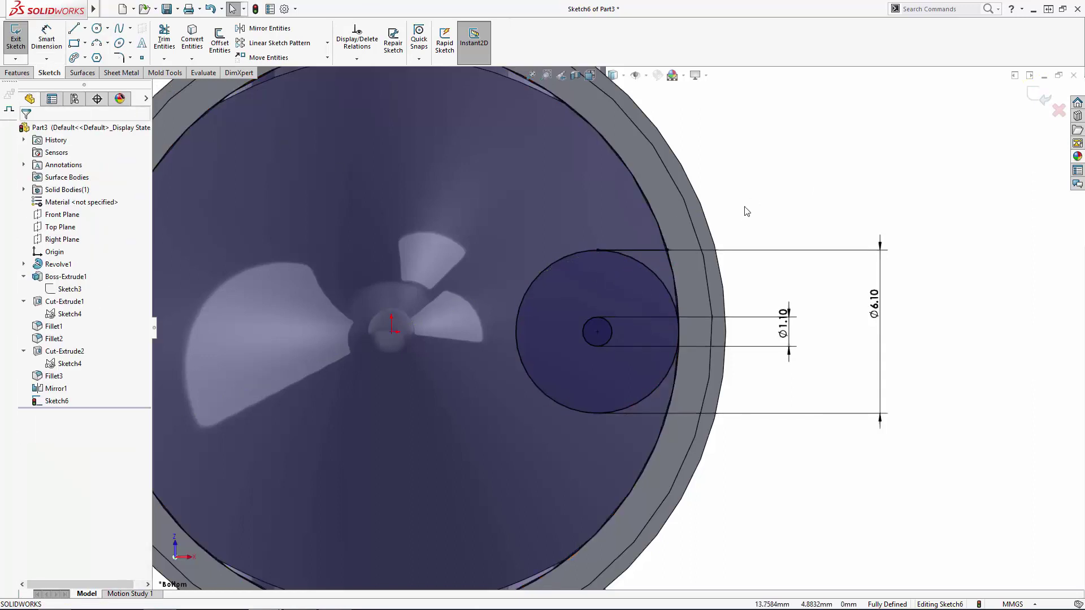
key(l)
click(600, 415)
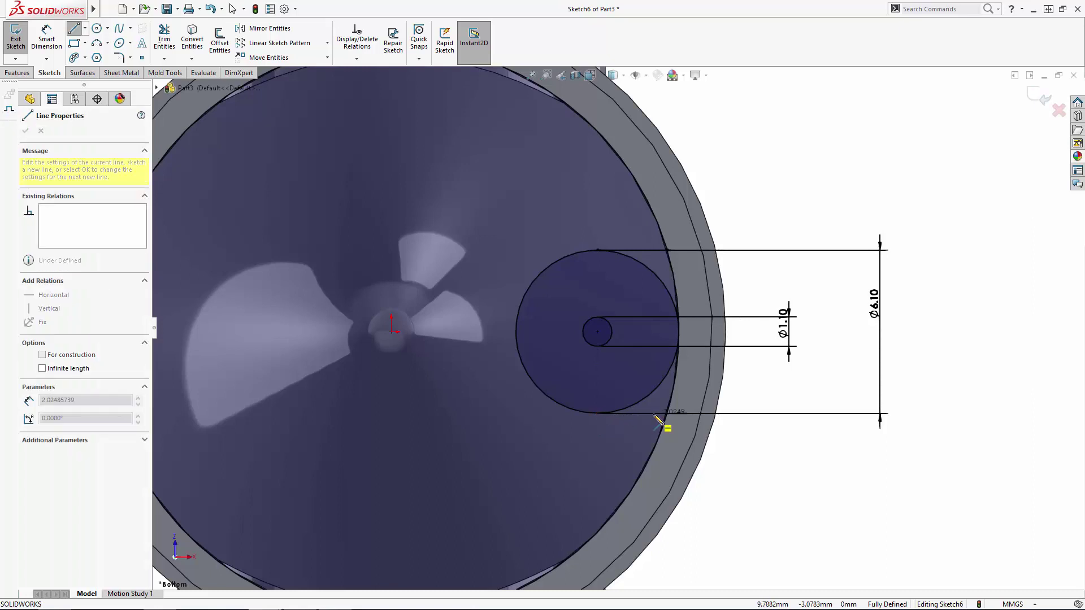
click(669, 414)
key(Escape)
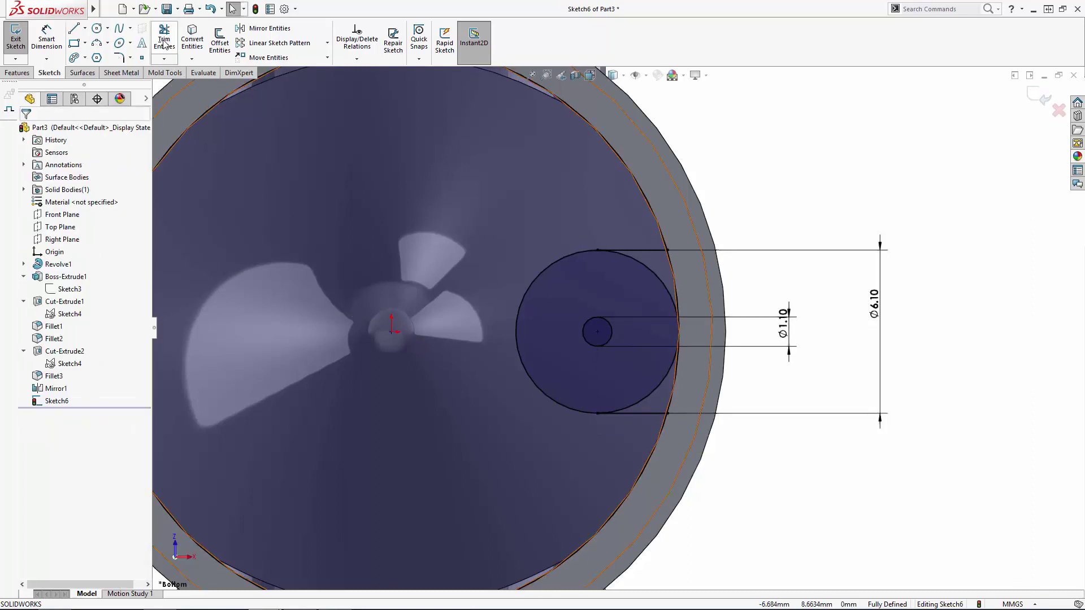
Trim the excess arcs into a closed rounded tab and exit Sketch6.
click(164, 38)
click(667, 375)
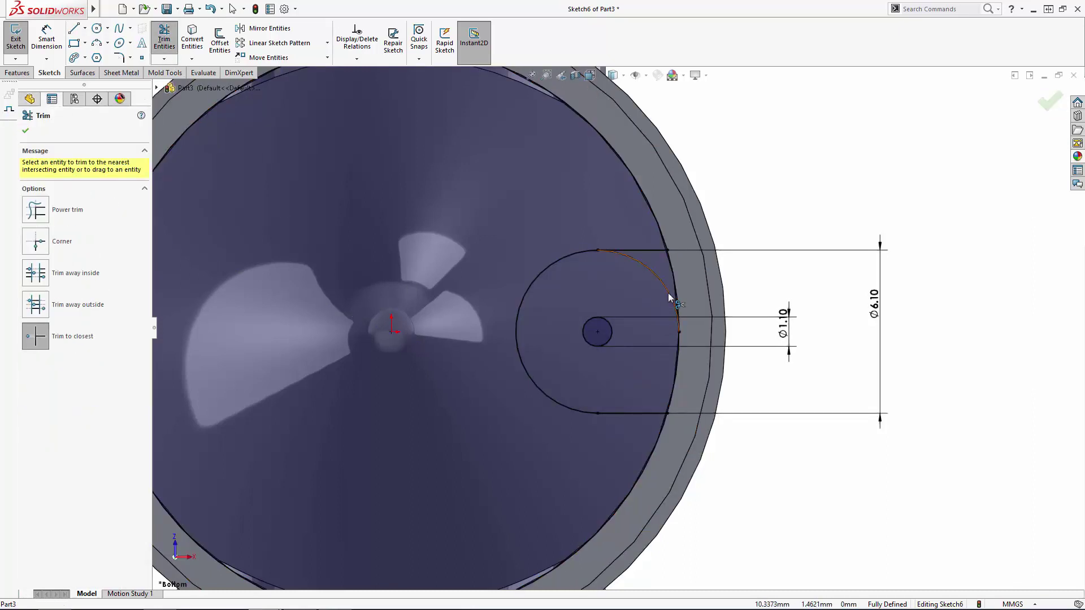
click(652, 210)
key(Escape)
scroll(850, 215, up, 7)
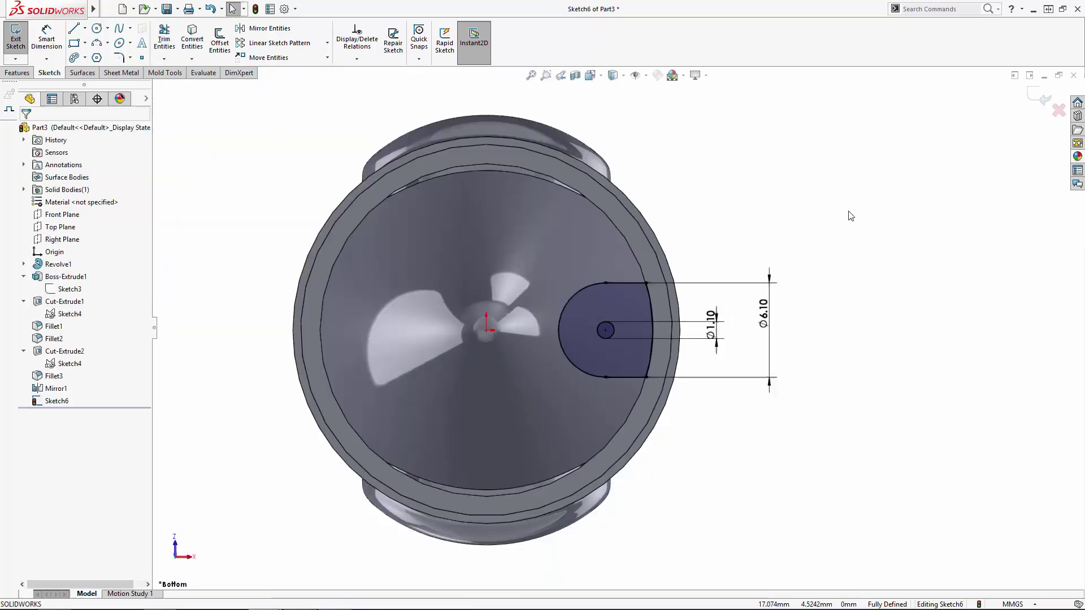
mouse_move(661, 234)
middle_down()
mouse_move(678, 307)
mouse_move(701, 333)
middle_up()
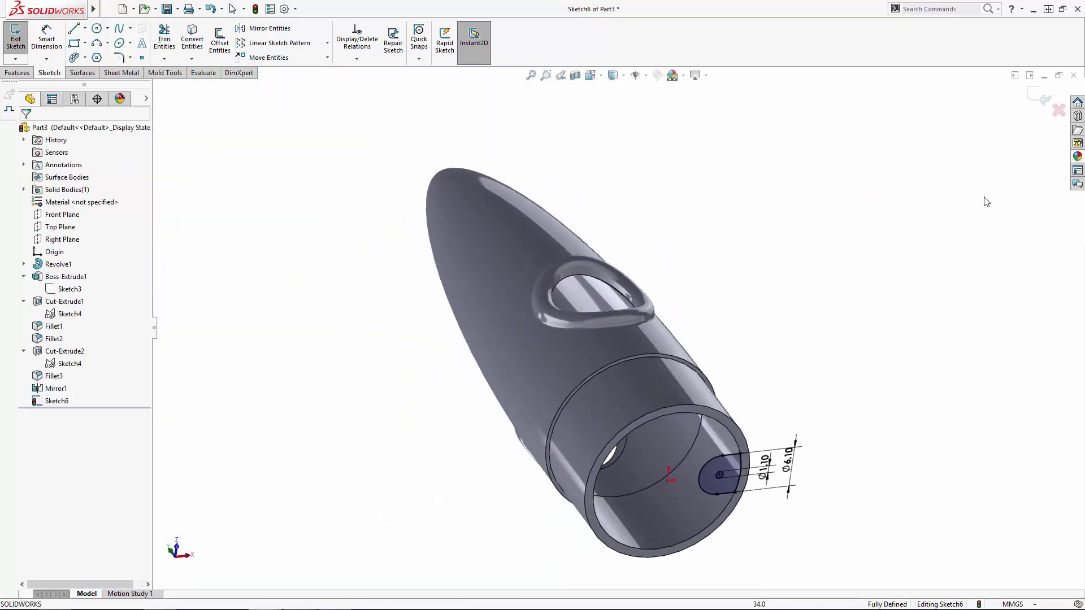
click(1039, 96)
scroll(700, 462, up, 2)
scroll(717, 410, down, 7)
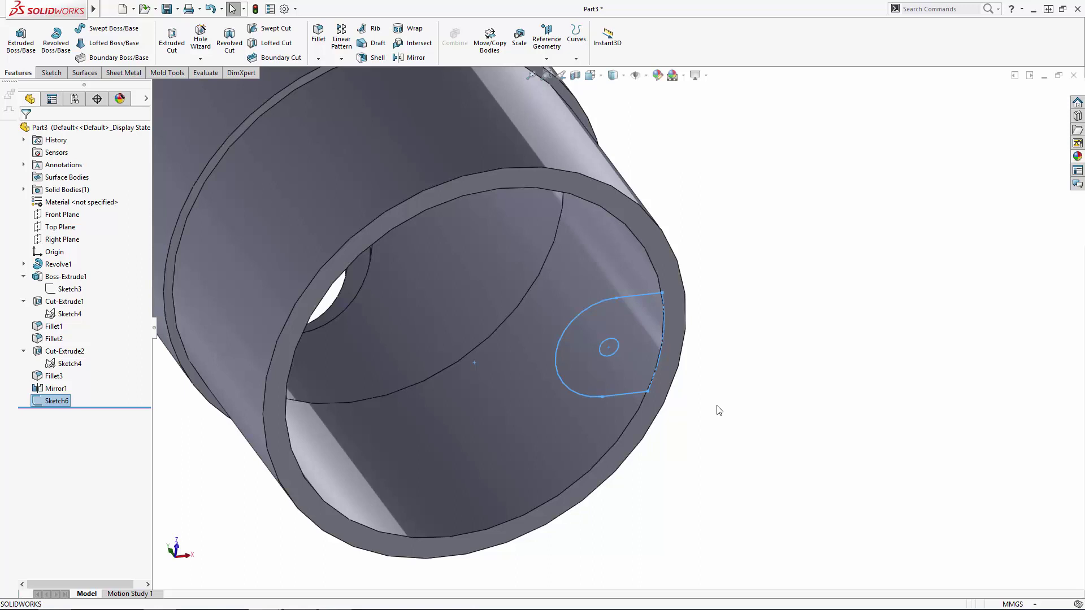
Start extruding the tab sketch from a reversed 1.5 mm offset, directed into the tube.
click(21, 37)
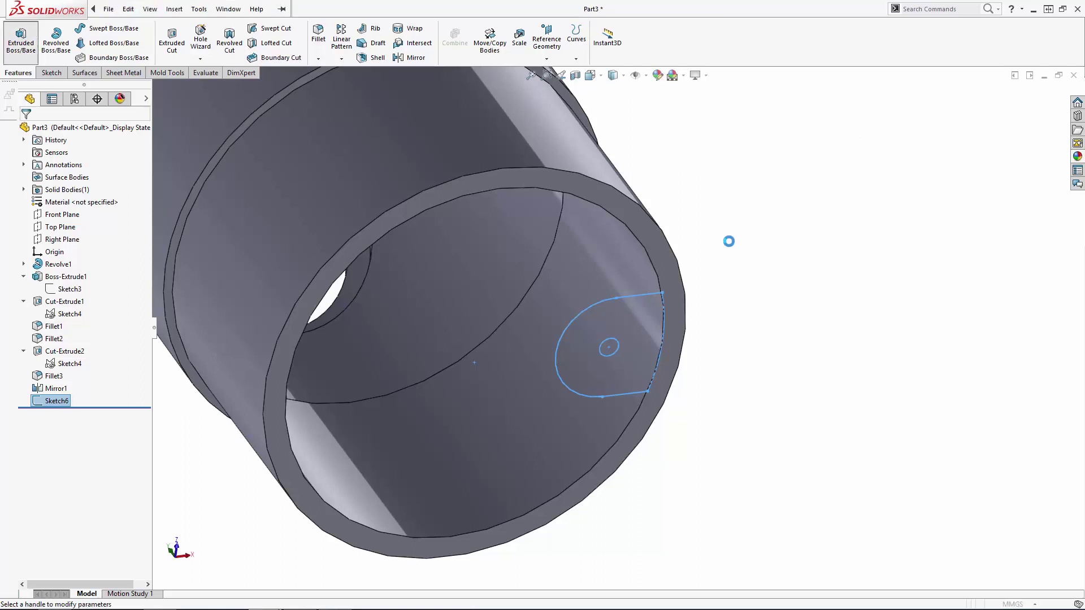
click(27, 200)
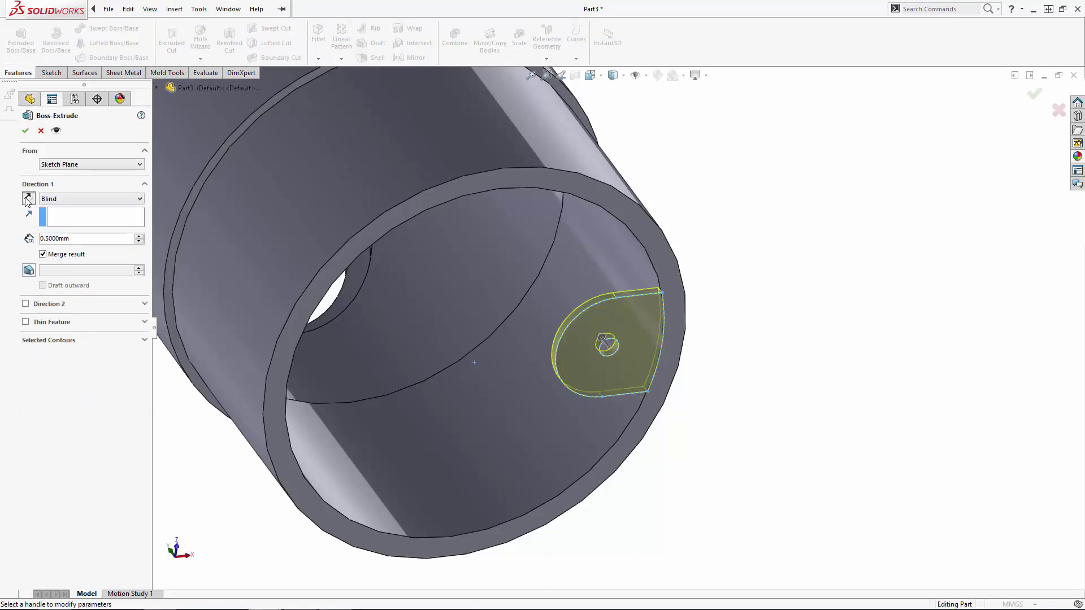
click(72, 164)
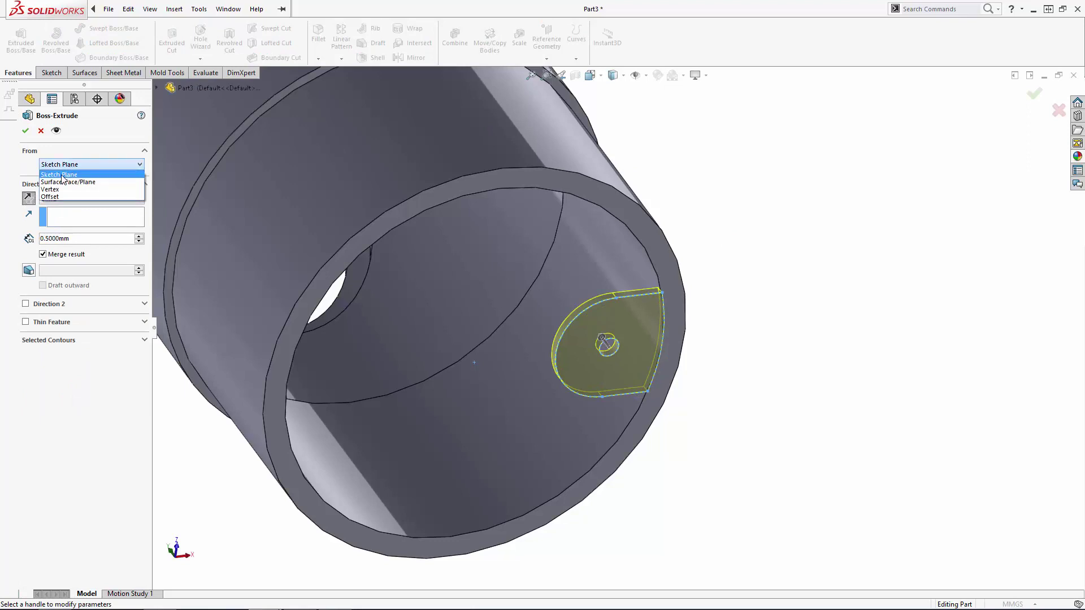
click(66, 199)
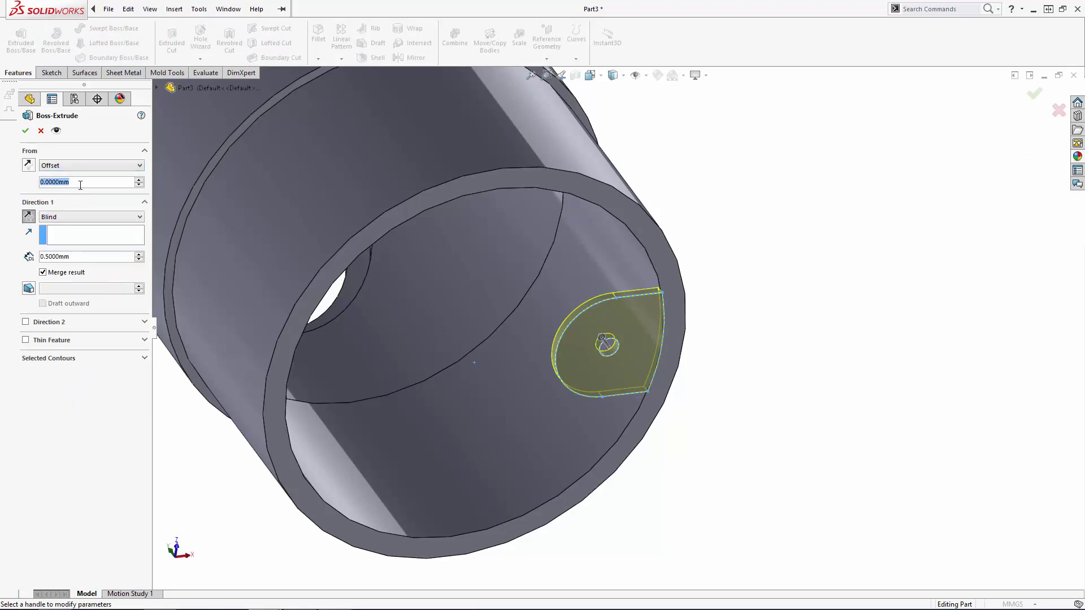
text(1.5)
key(Return)
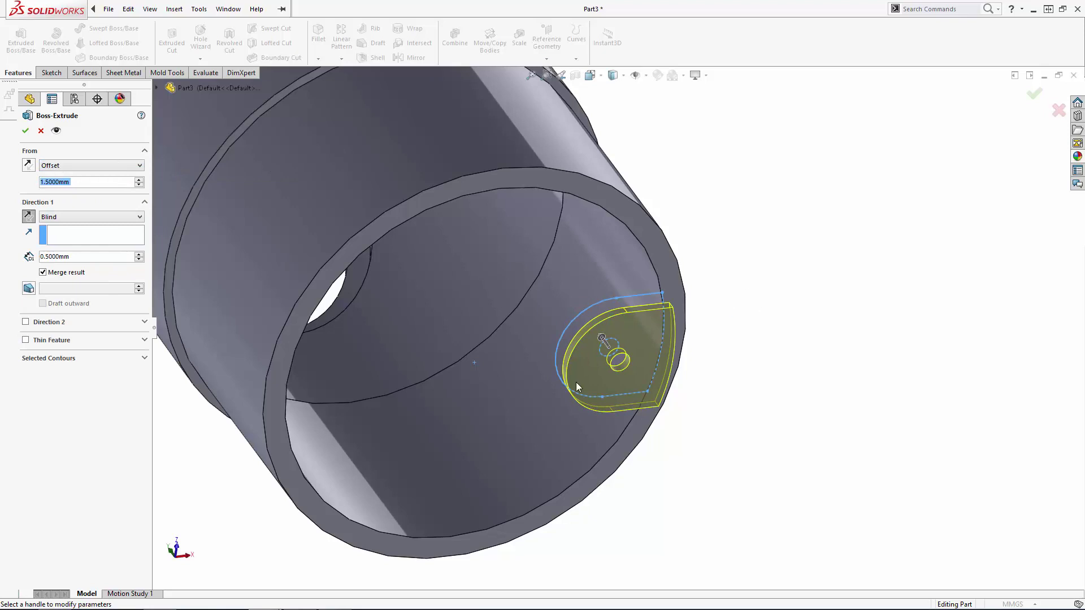
click(27, 165)
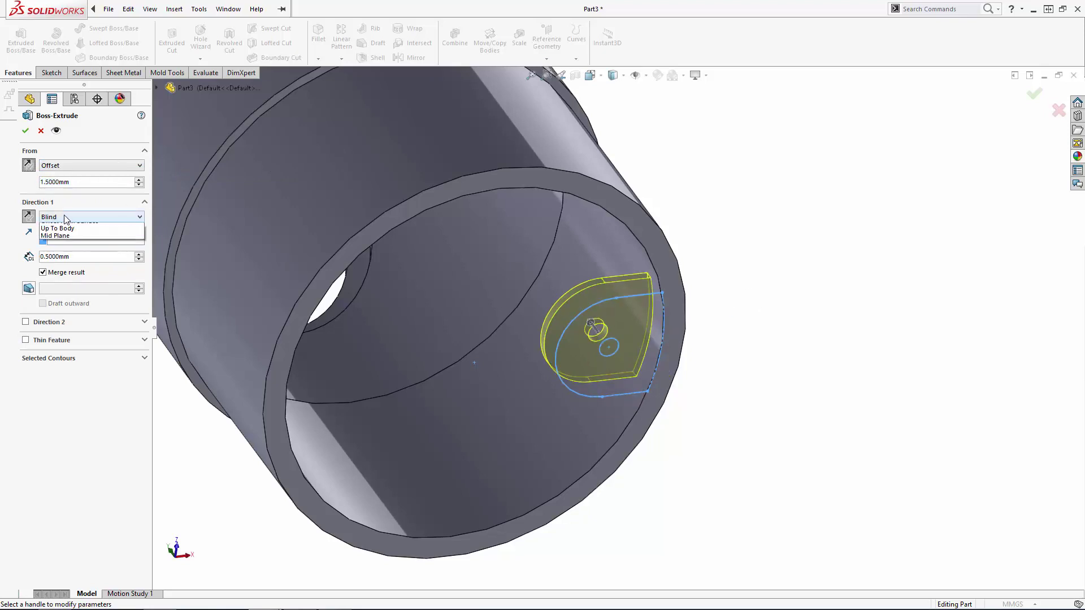
End the tab extrusion Up To Surface at the rocket body's Revolve1 face, then inspect it.
click(65, 218)
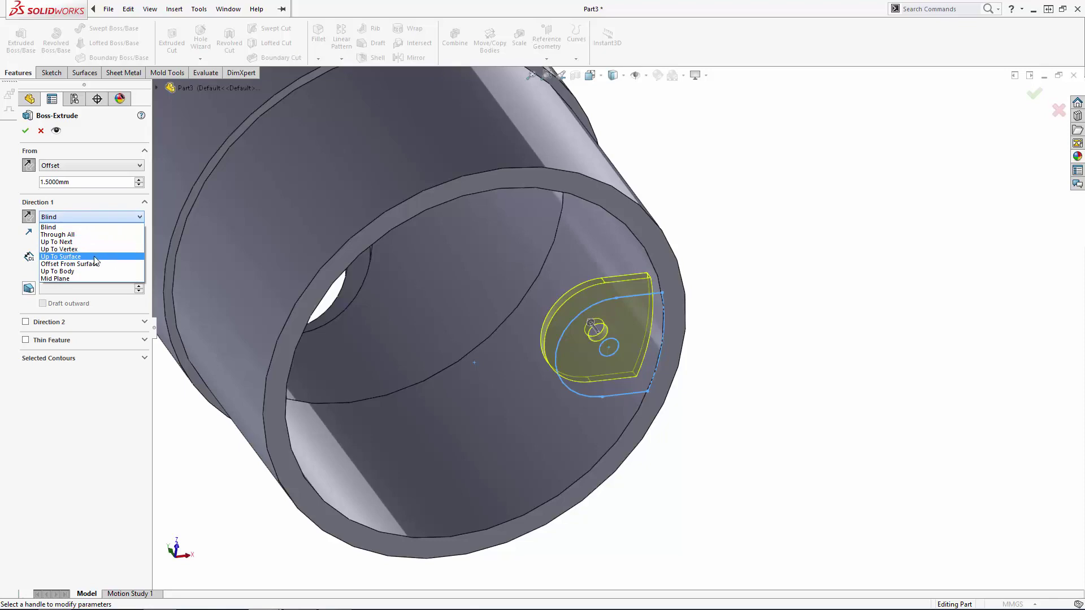
click(62, 256)
scroll(616, 342, up, 5)
middle_drag(705, 294, 762, 409)
scroll(696, 351, down, 3)
scroll(511, 280, down, 3)
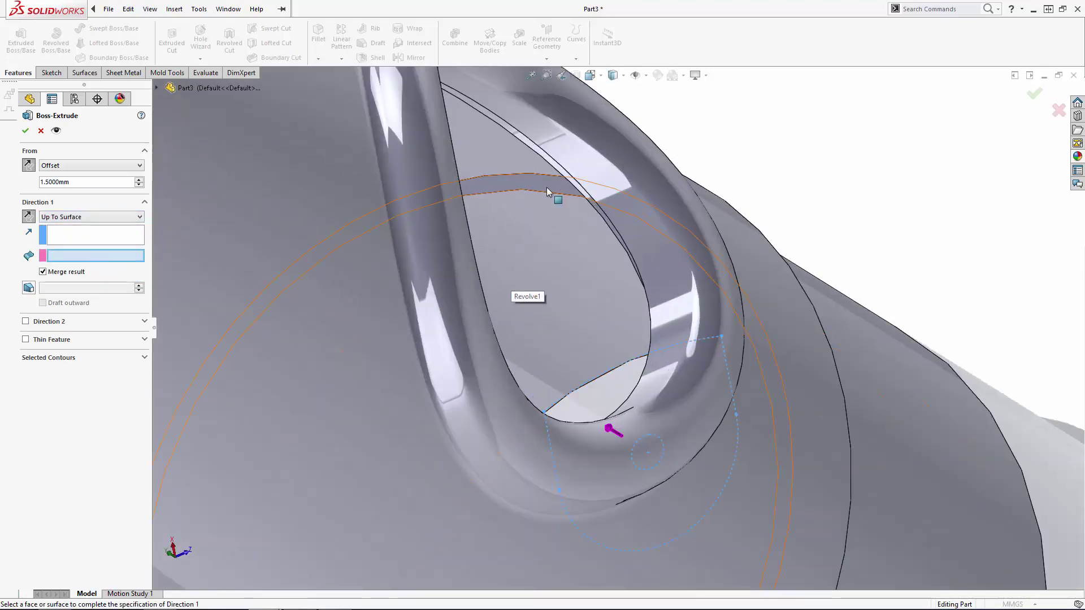
click(547, 187)
scroll(793, 318, up, 3)
middle_drag(792, 318, 673, 163)
scroll(690, 226, up, 3)
scroll(773, 469, down, 4)
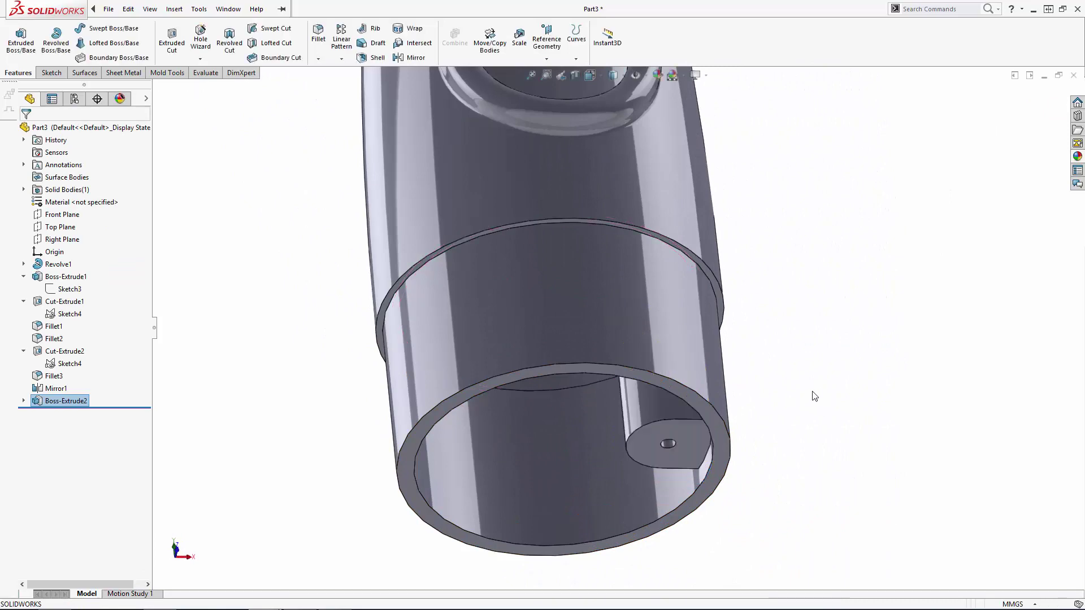
scroll(746, 395, up, 3)
middle_drag(728, 395, 643, 502)
scroll(671, 370, up, 4)
scroll(652, 267, down, 2)
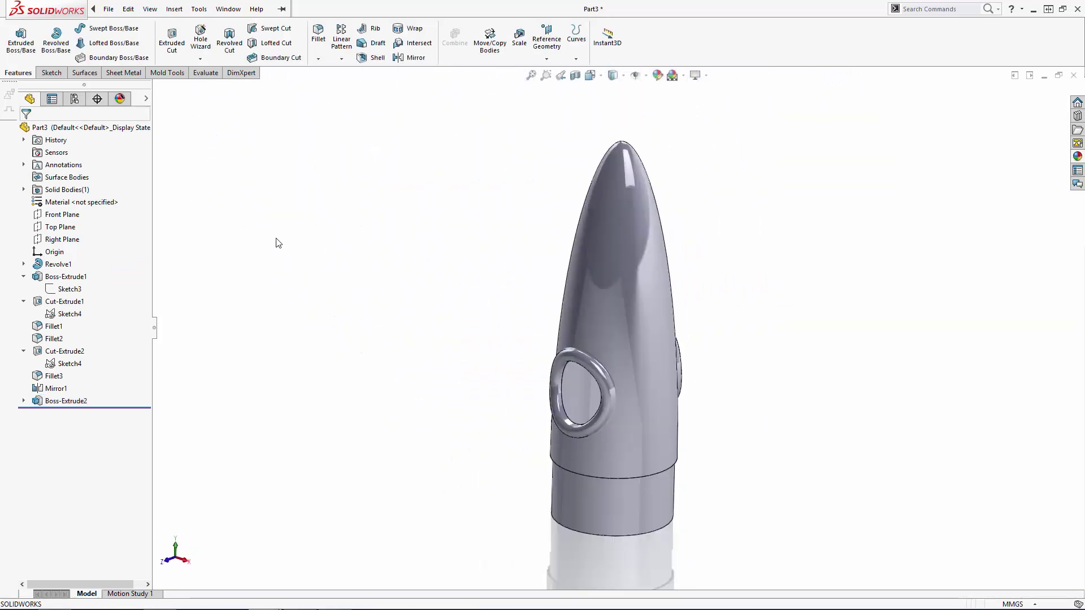
Sketch on the Front Plane in Front view with Hidden Lines Visible.
click(75, 216)
click(84, 199)
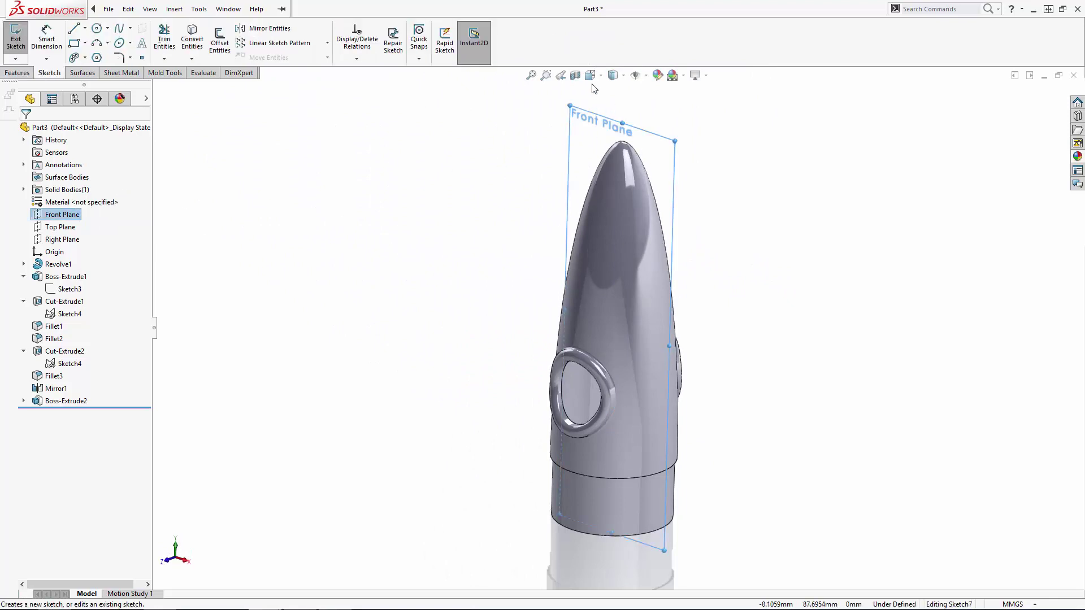
click(591, 77)
click(654, 139)
click(363, 330)
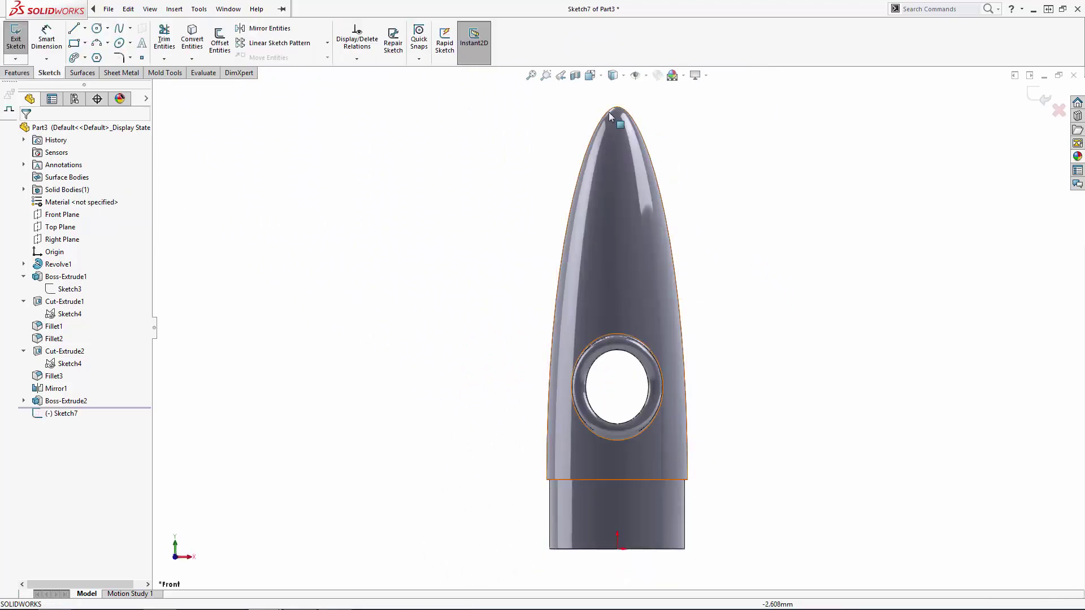
click(619, 76)
click(613, 133)
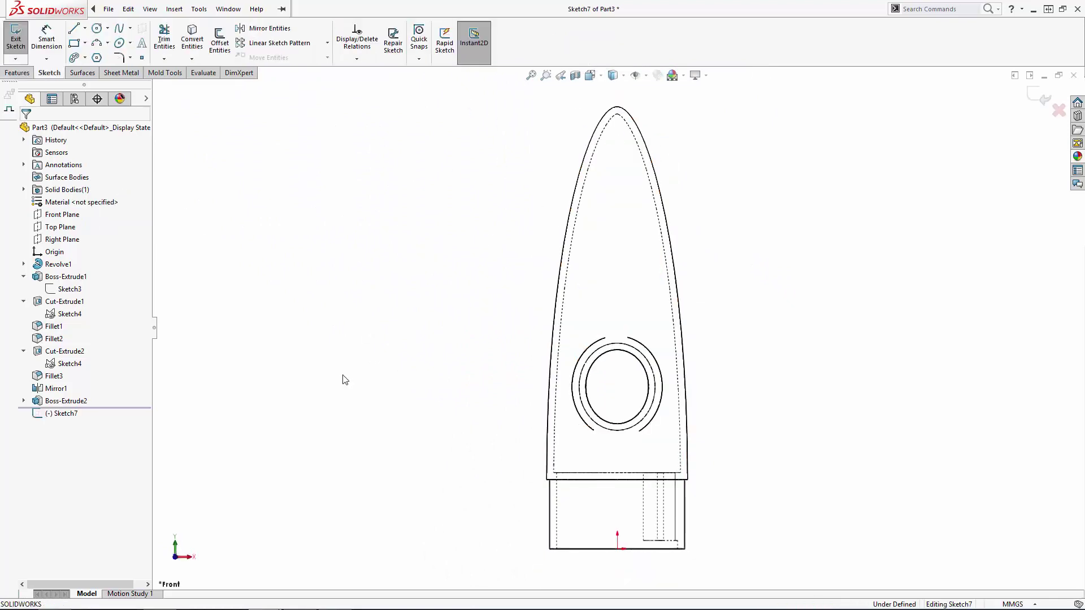
Draw a horizontal centerline across the body wall, dimensioned 14.50 mm below the hole centre.
click(85, 28)
click(99, 54)
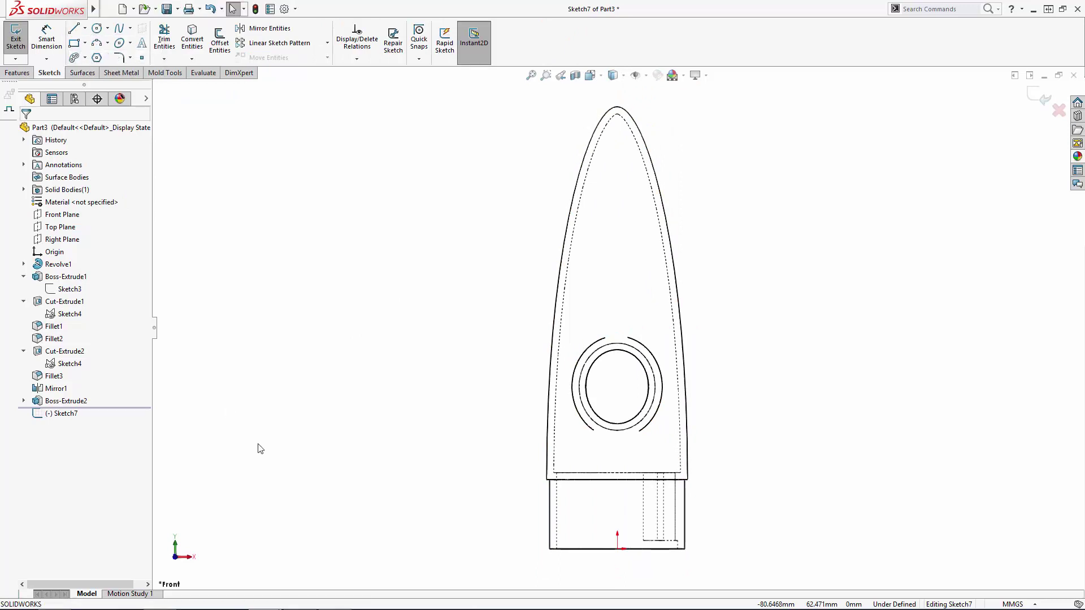
scroll(531, 486, down, 5)
scroll(609, 433, down, 2)
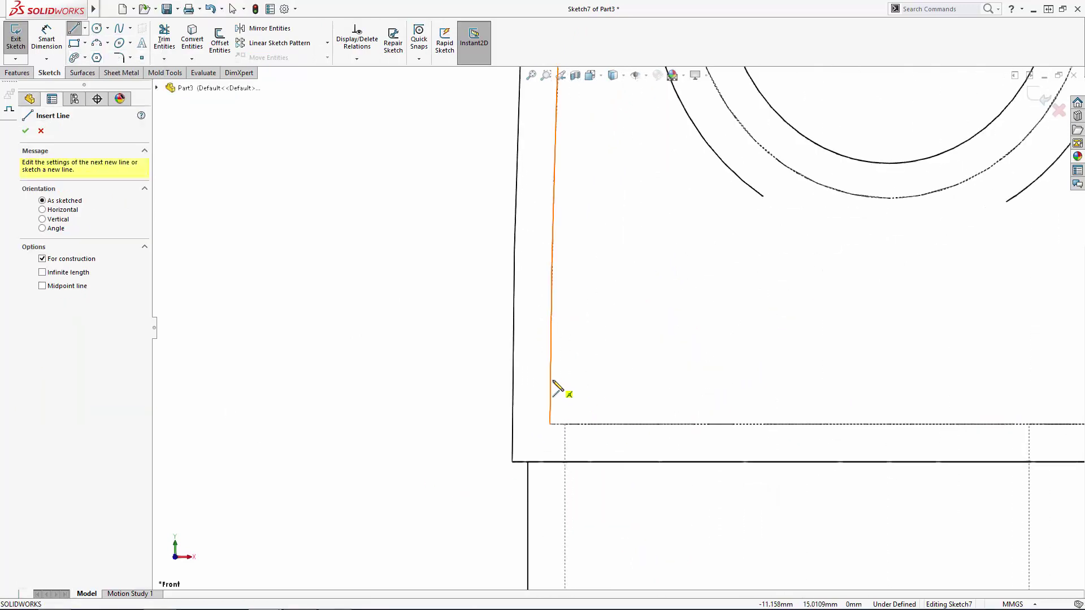
drag(550, 380, 513, 380)
key(Escape)
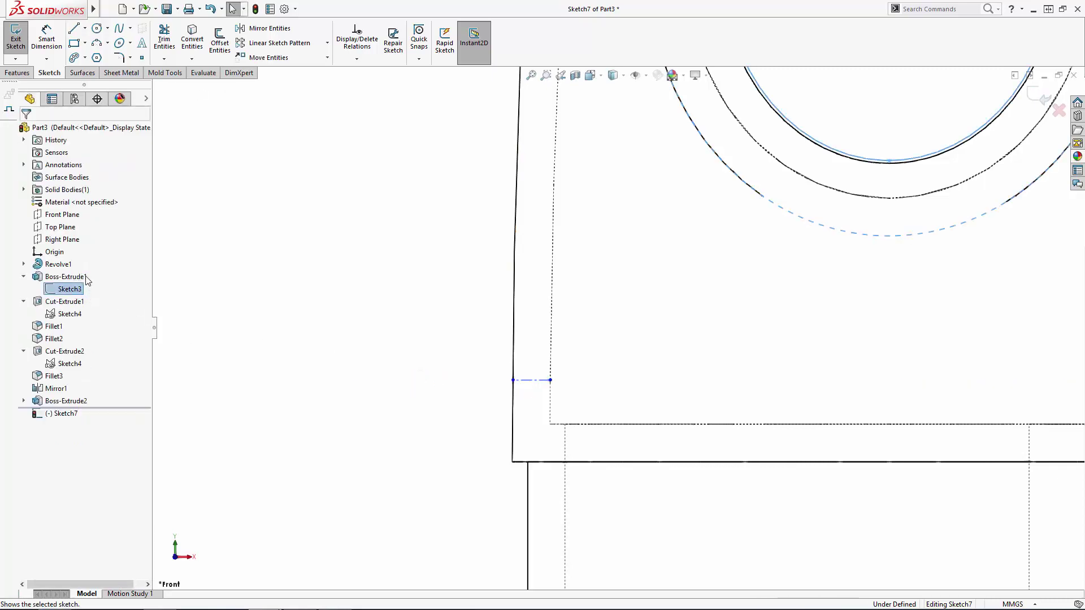
scroll(396, 368, up, 4)
scroll(785, 174, down, 3)
click(48, 38)
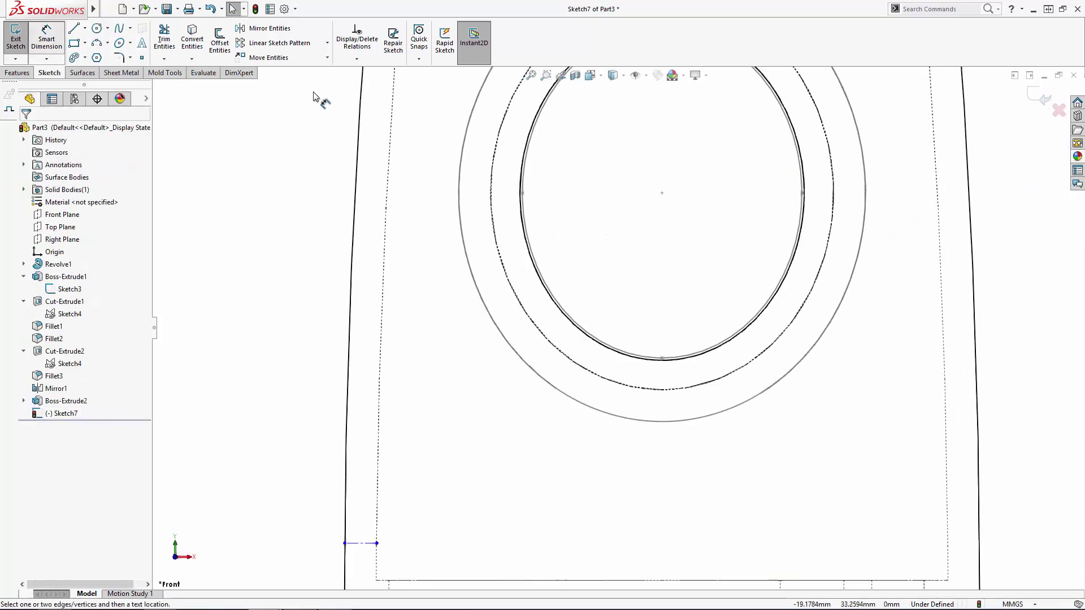
click(662, 194)
click(375, 544)
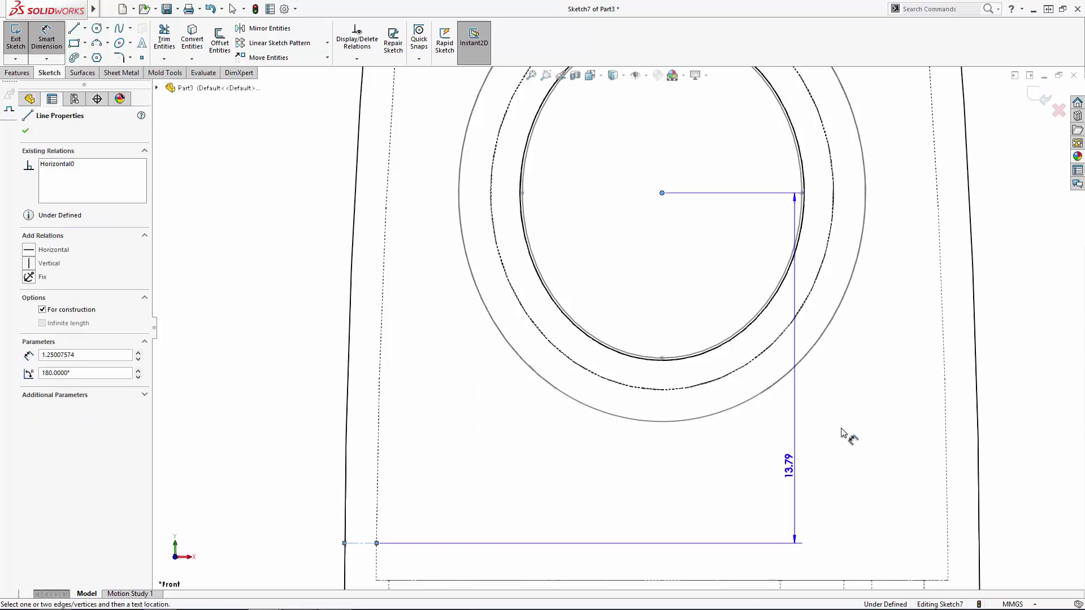
click(875, 441)
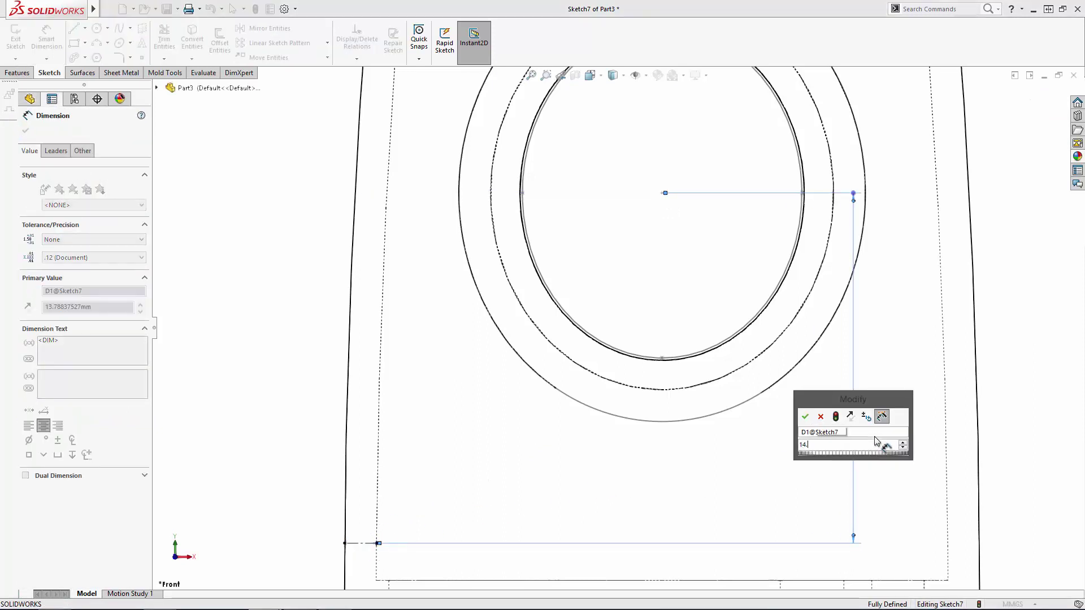
key(Return)
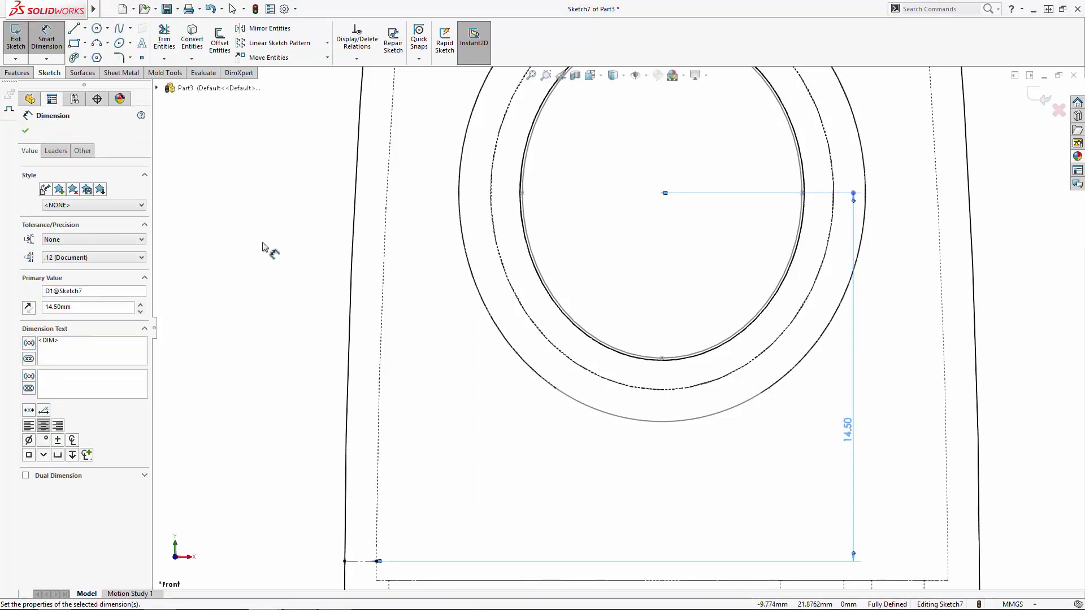
Draw a vertical line beside the body wall.
click(85, 29)
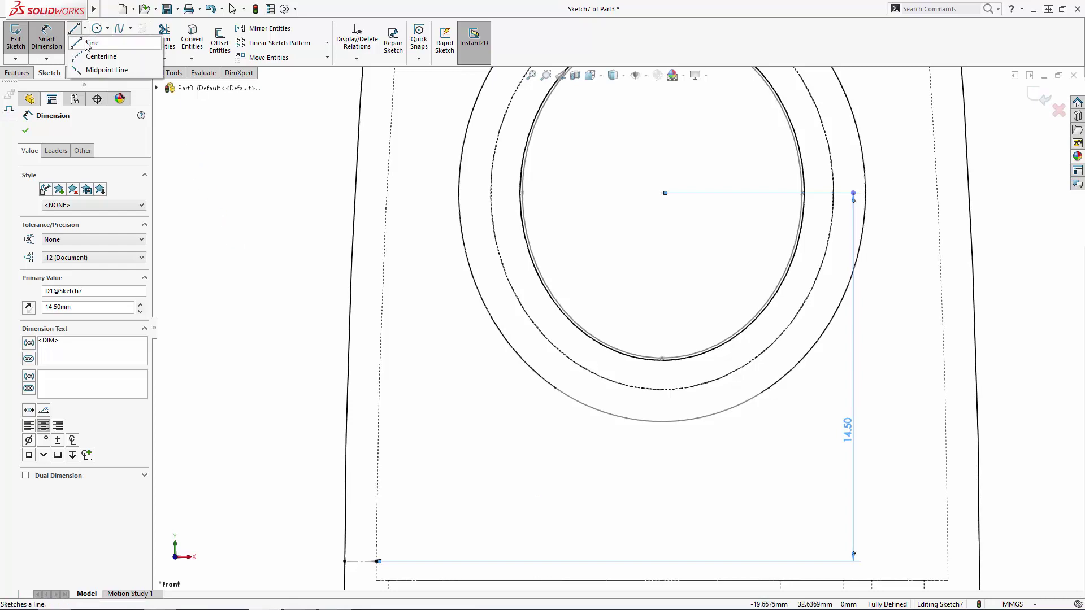
click(87, 44)
scroll(497, 480, up, 3)
scroll(625, 250, down, 6)
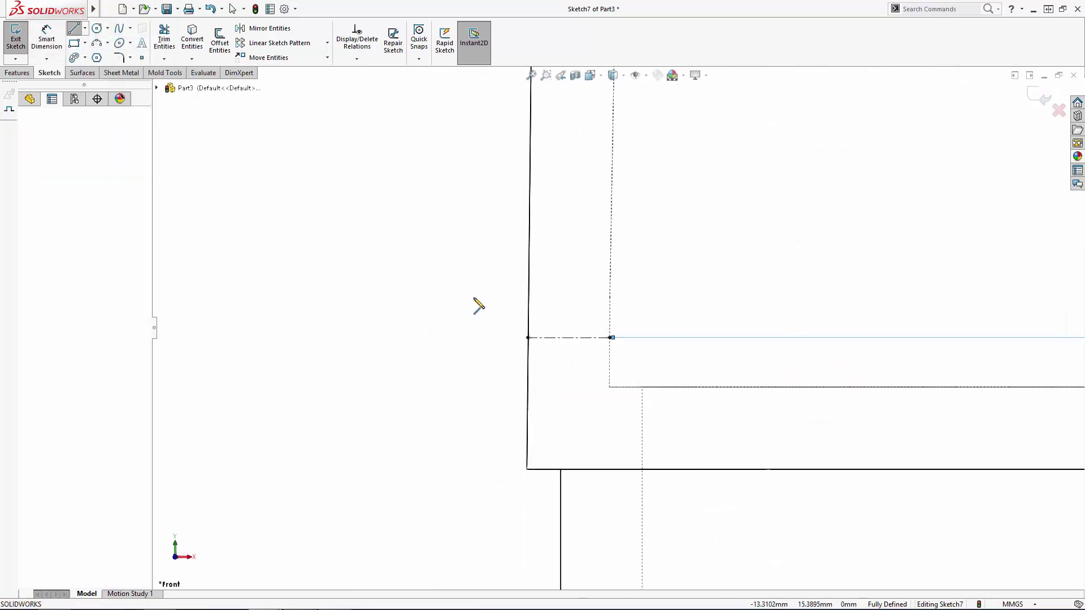
drag(474, 266, 474, 439)
key(Escape)
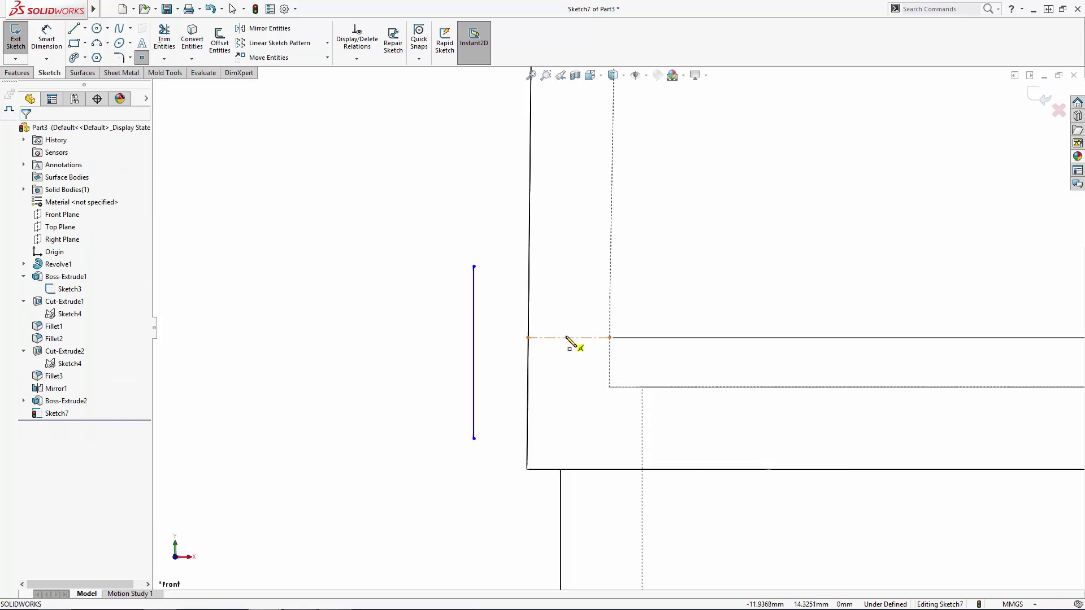
Centre the vertical line on the centerline's midpoint and draw a circle there through its top end.
click(568, 337)
key(Escape)
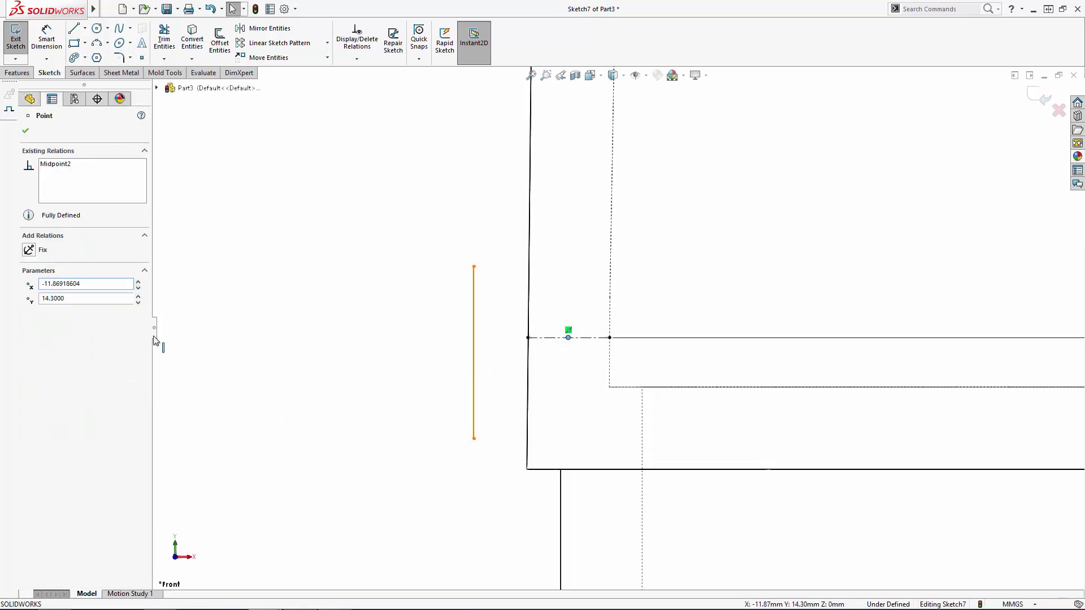
click(29, 314)
click(235, 209)
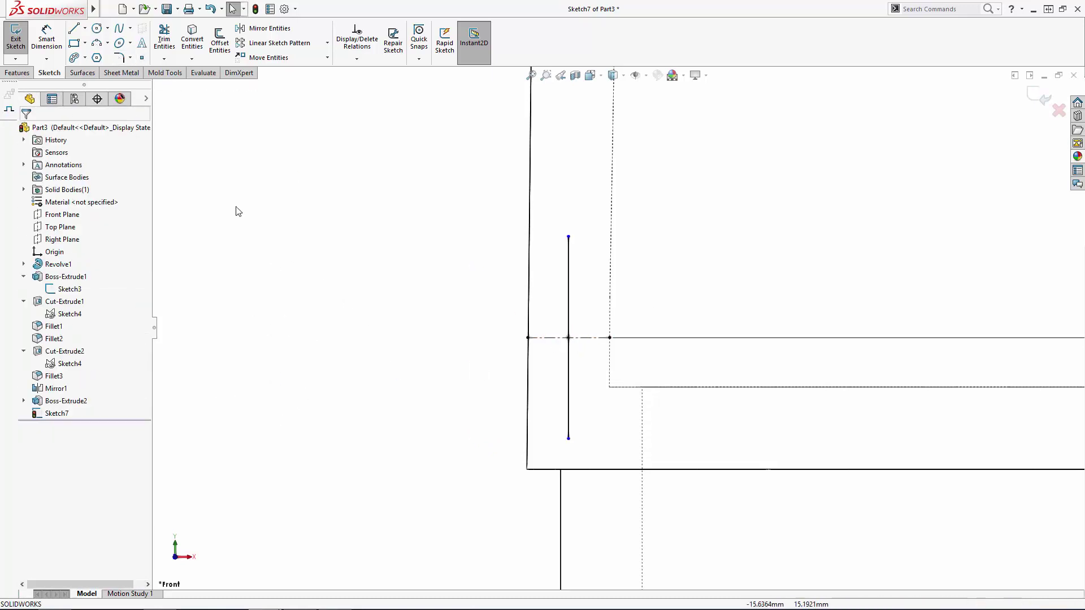
click(97, 28)
click(568, 338)
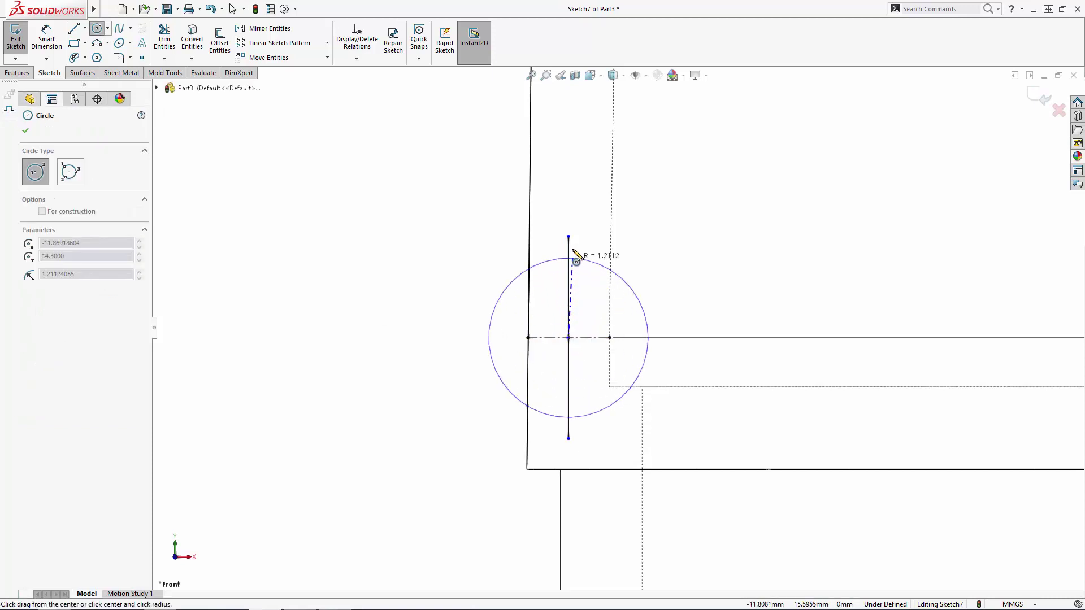
click(569, 237)
key(Escape)
Dimension the circle's leftmost point 0.60 mm out from the body edge.
click(47, 35)
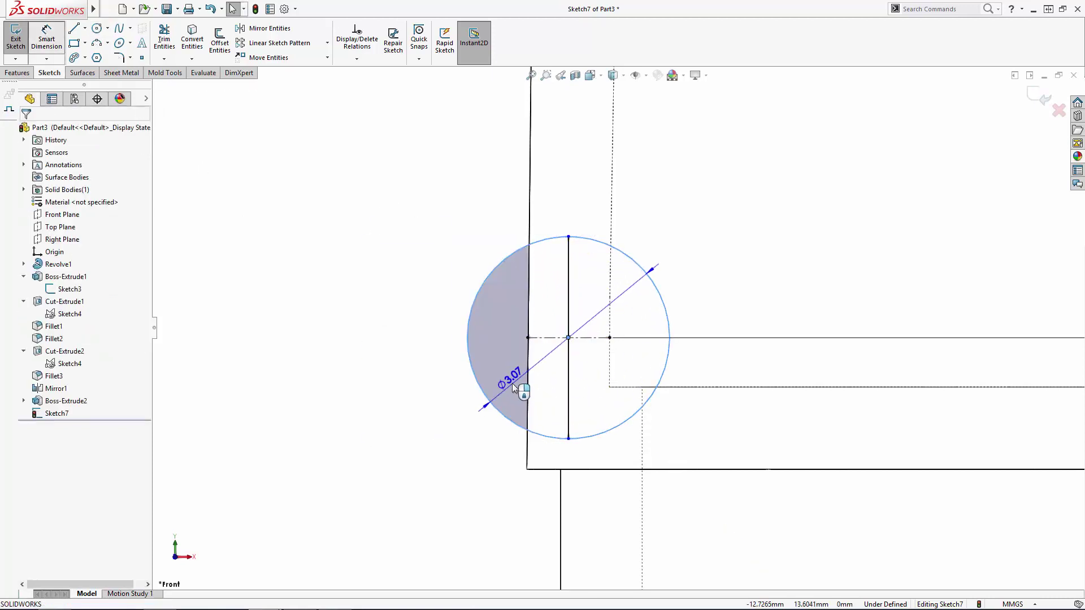
click(527, 337)
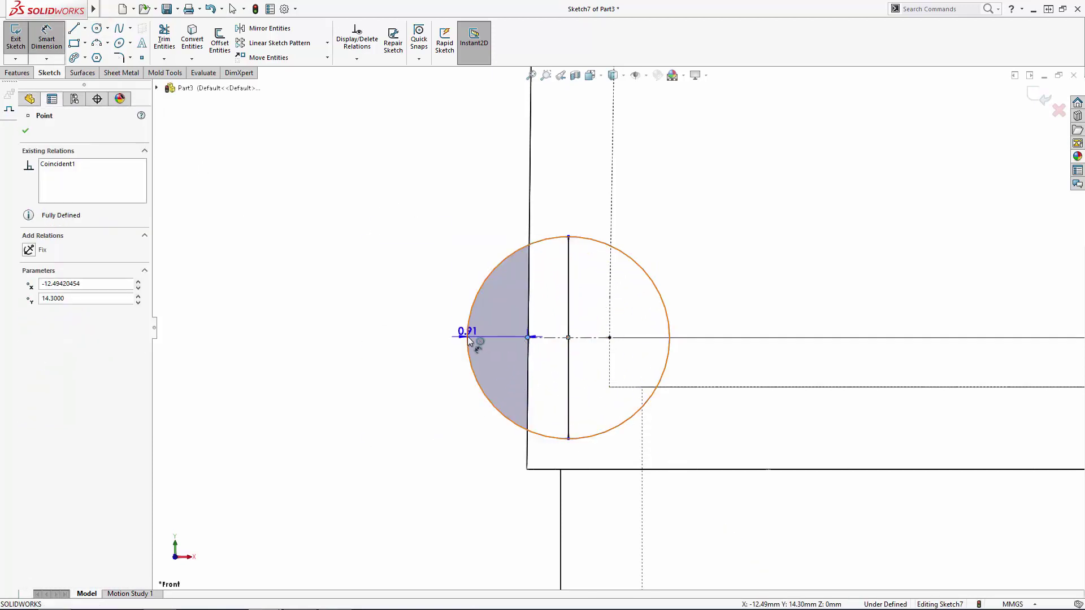
click(467, 337)
click(439, 227)
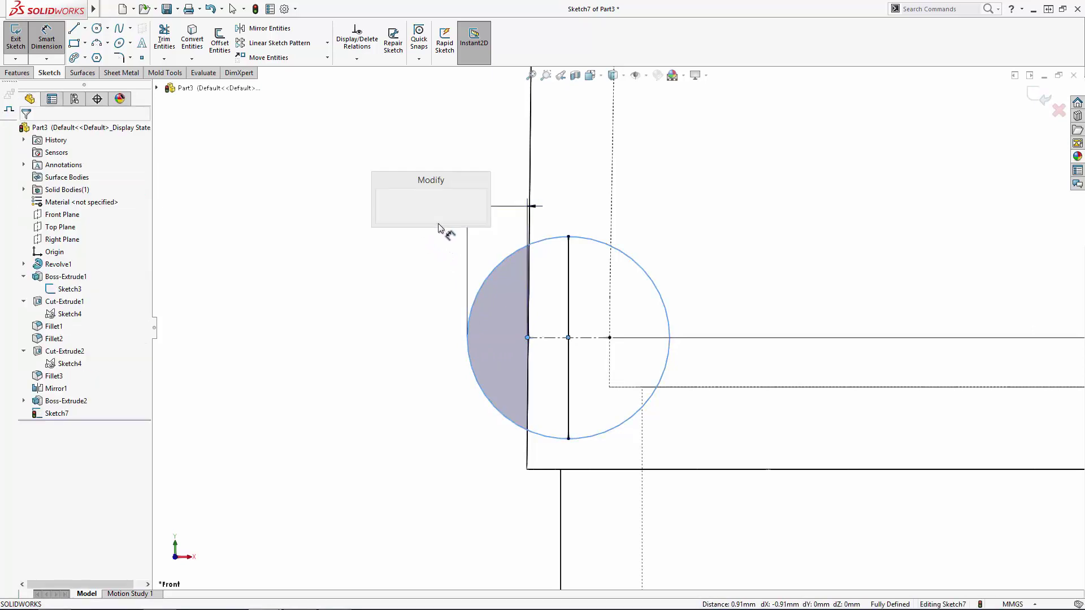
key(Return)
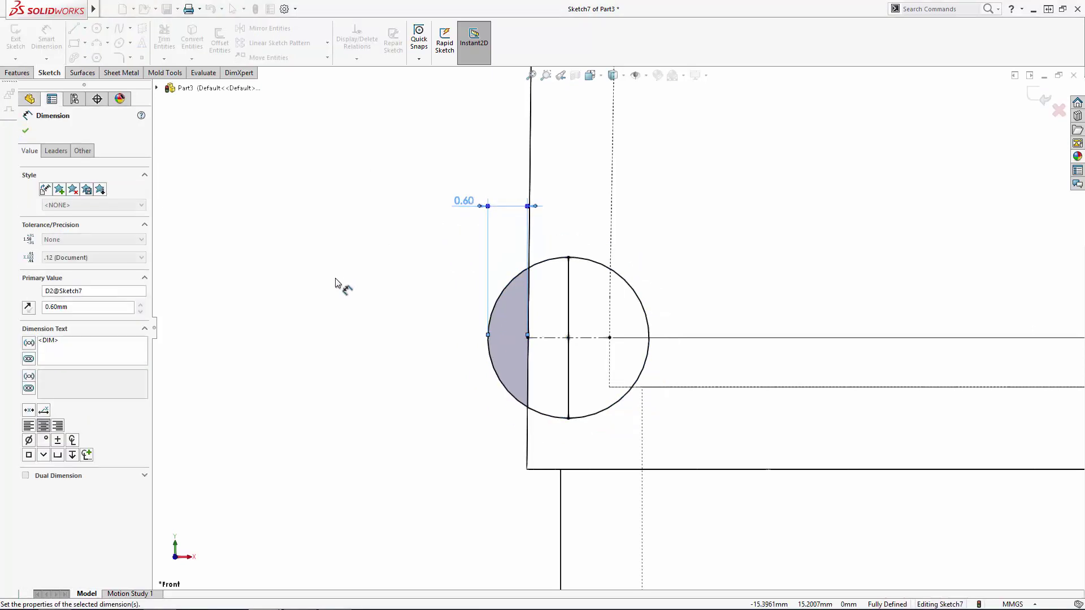
key(Escape)
Trim away the circle's right half, return to shaded display, and exit the sketch.
click(166, 40)
click(629, 284)
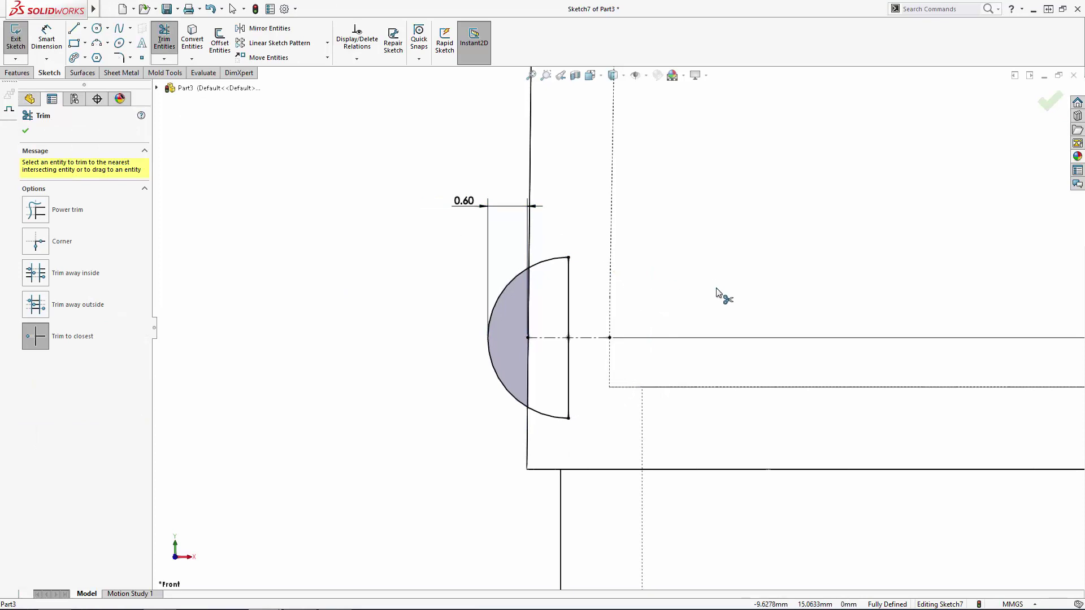
scroll(717, 311, down, 3)
middle_drag(717, 310, 688, 322)
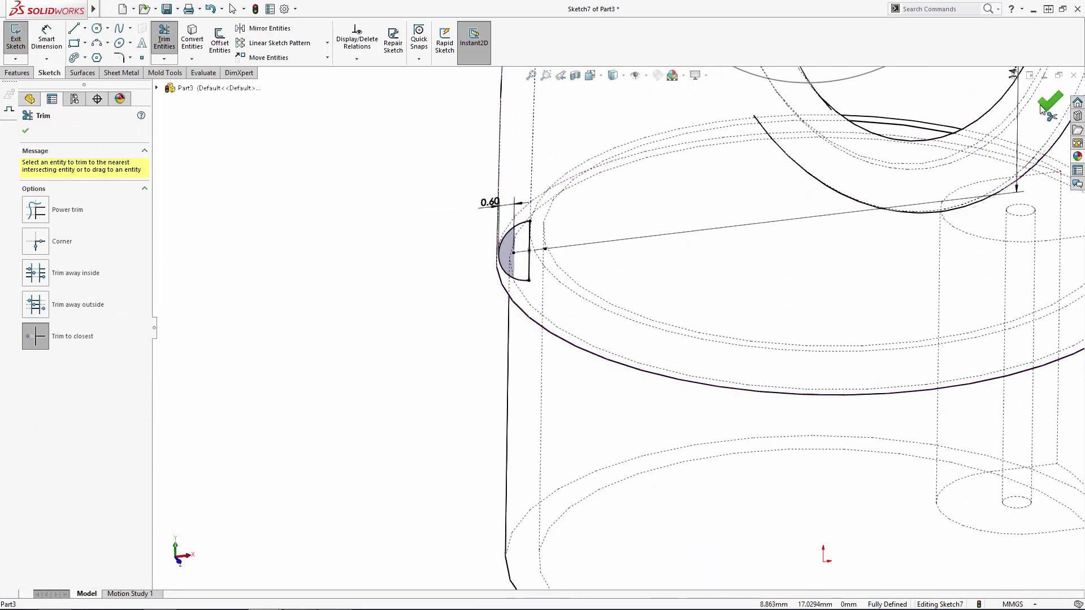
key(Escape)
click(615, 84)
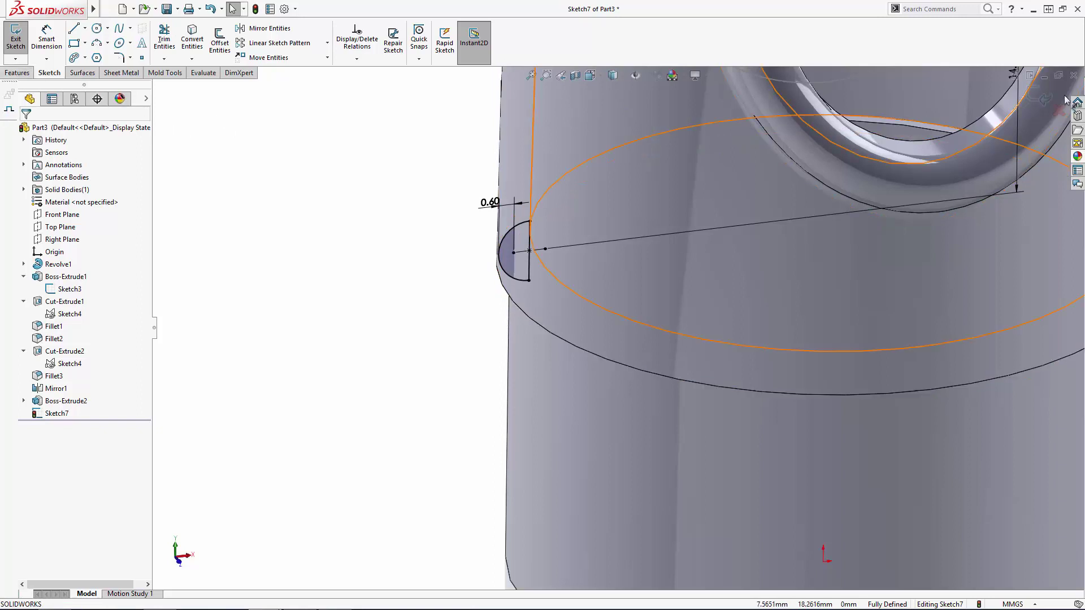
click(1039, 96)
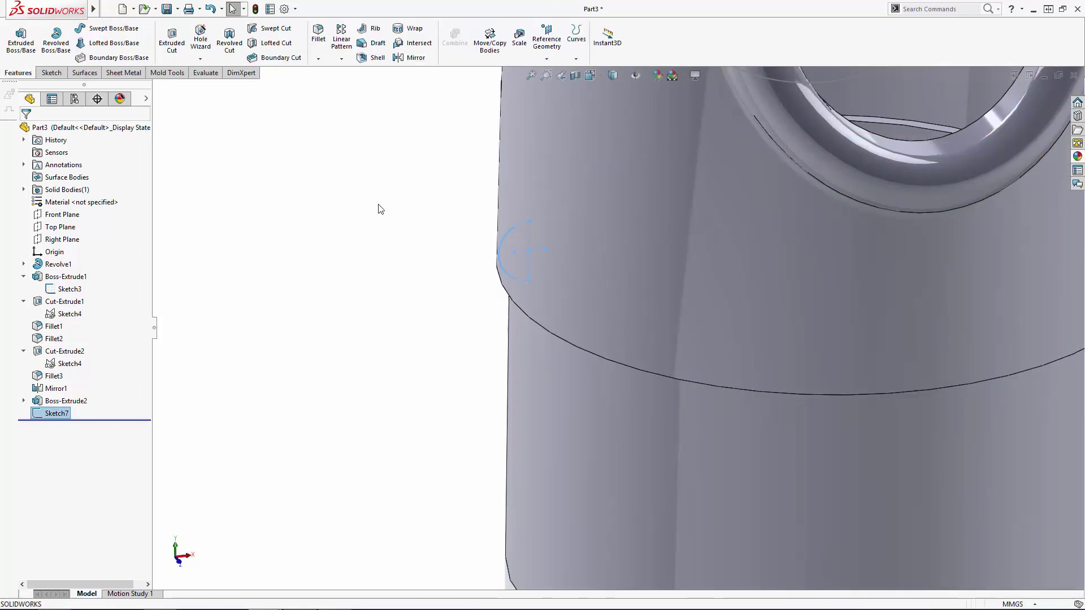
Revolve Sketch7 180° mid-plane about the vertical line to form a domed rivet bump.
click(55, 39)
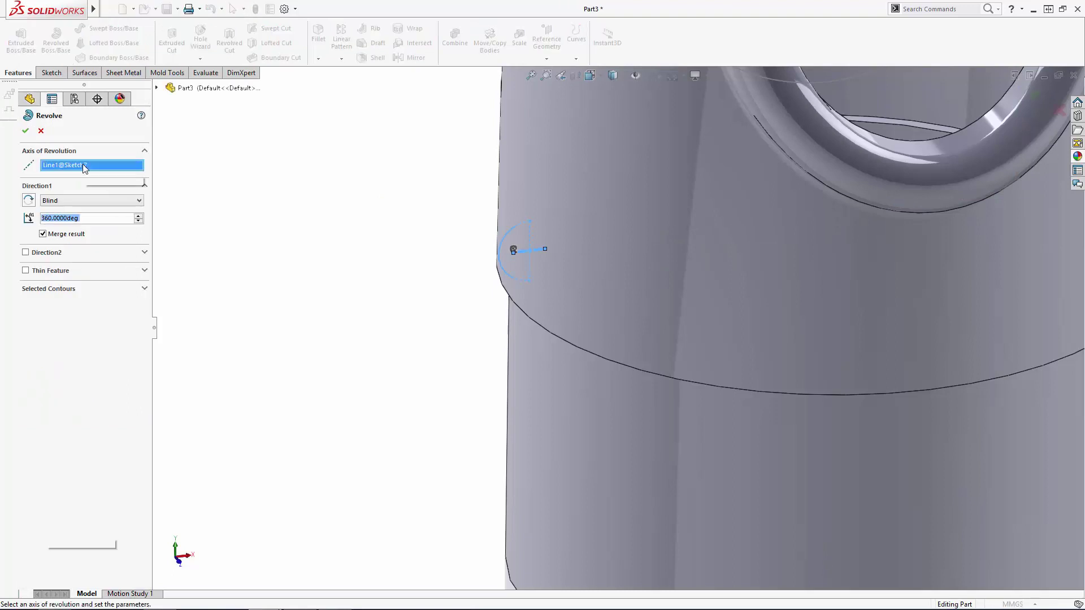
click(530, 235)
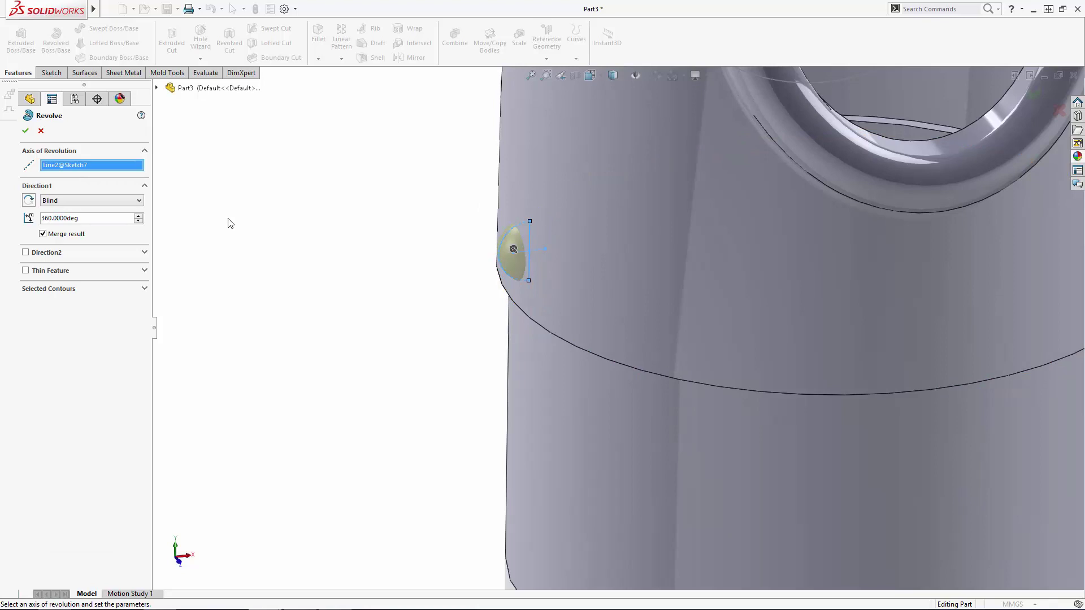
click(114, 202)
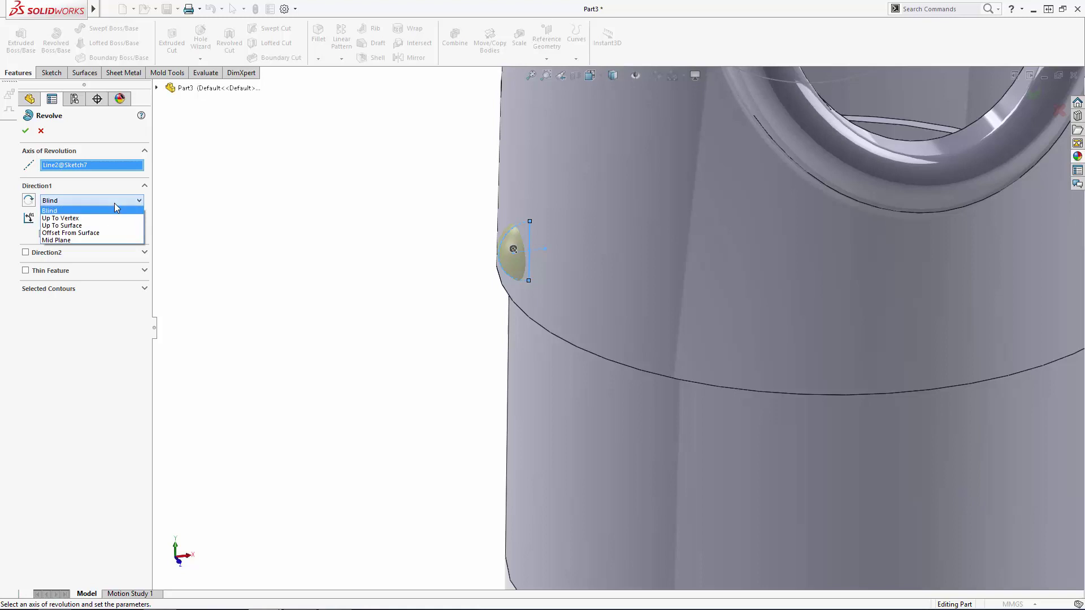
click(66, 241)
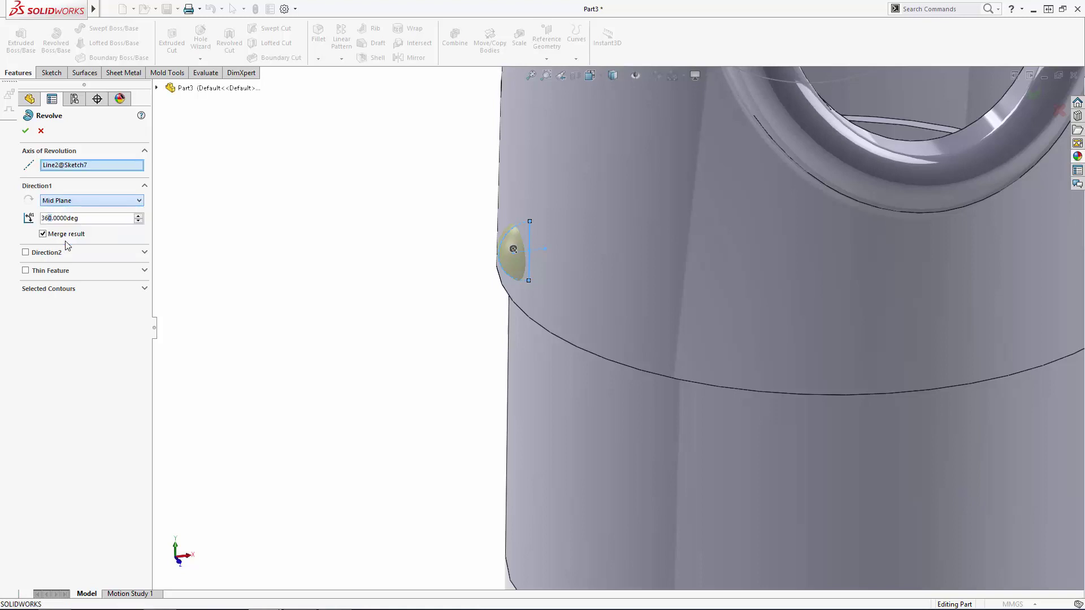
double_click(85, 218)
text(180)
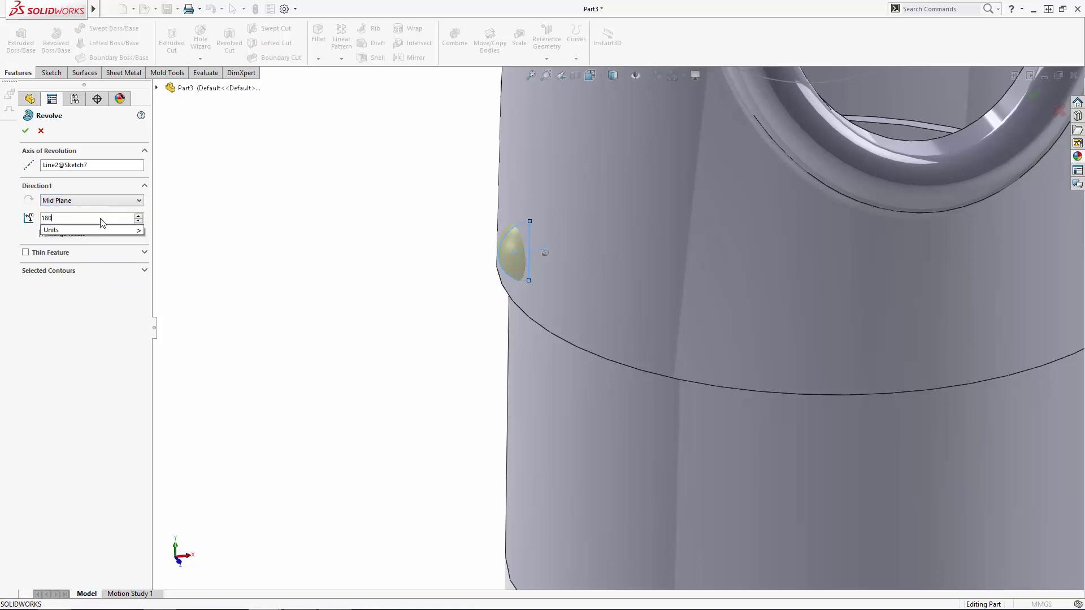
key(Return)
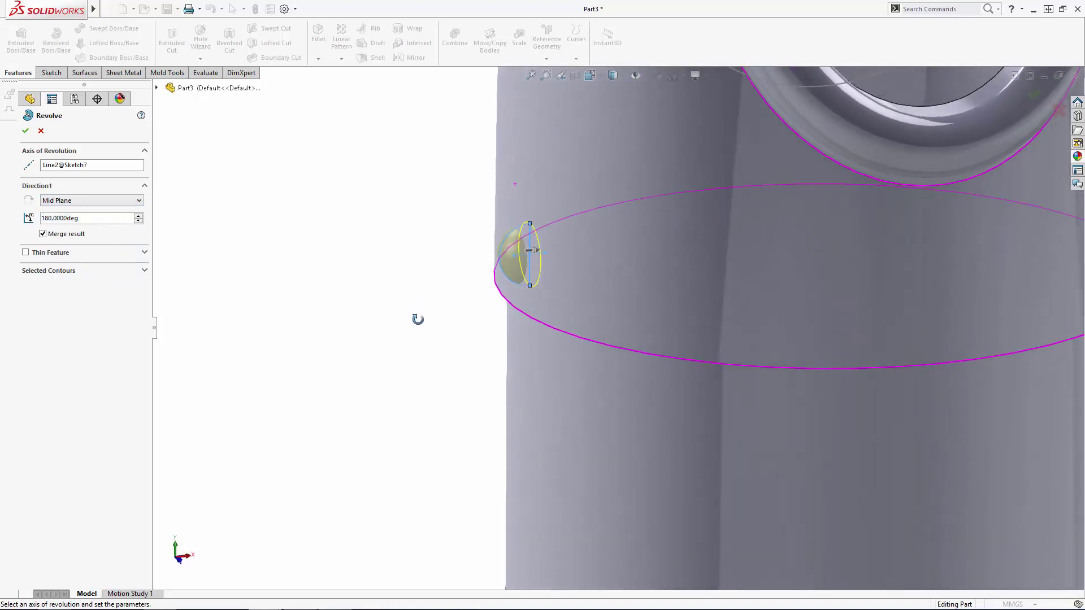
click(24, 131)
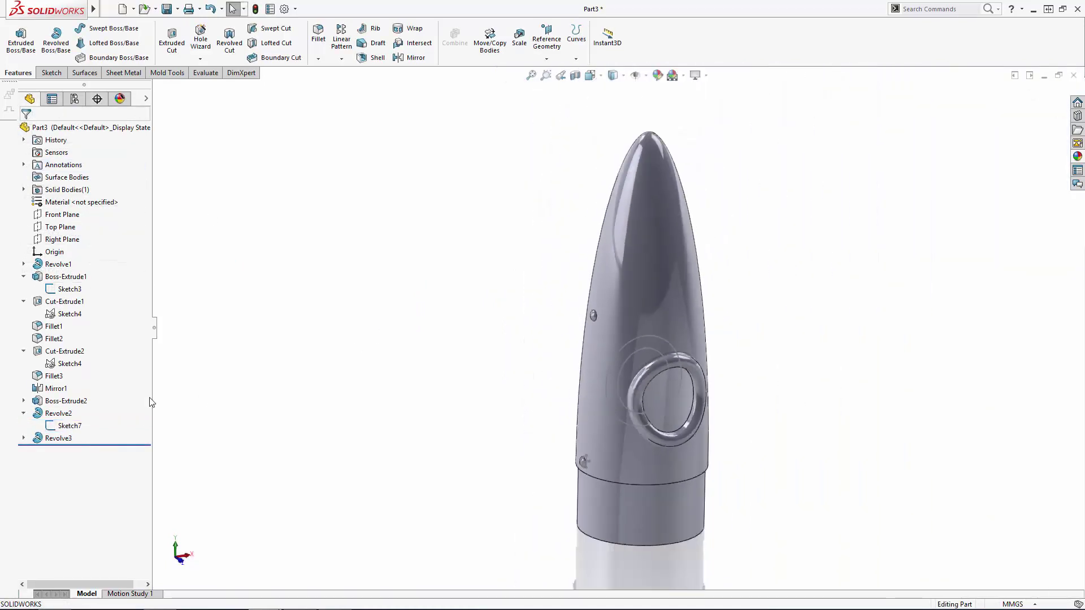
Hide the ring boss sketch, Sketch3.
click(75, 291)
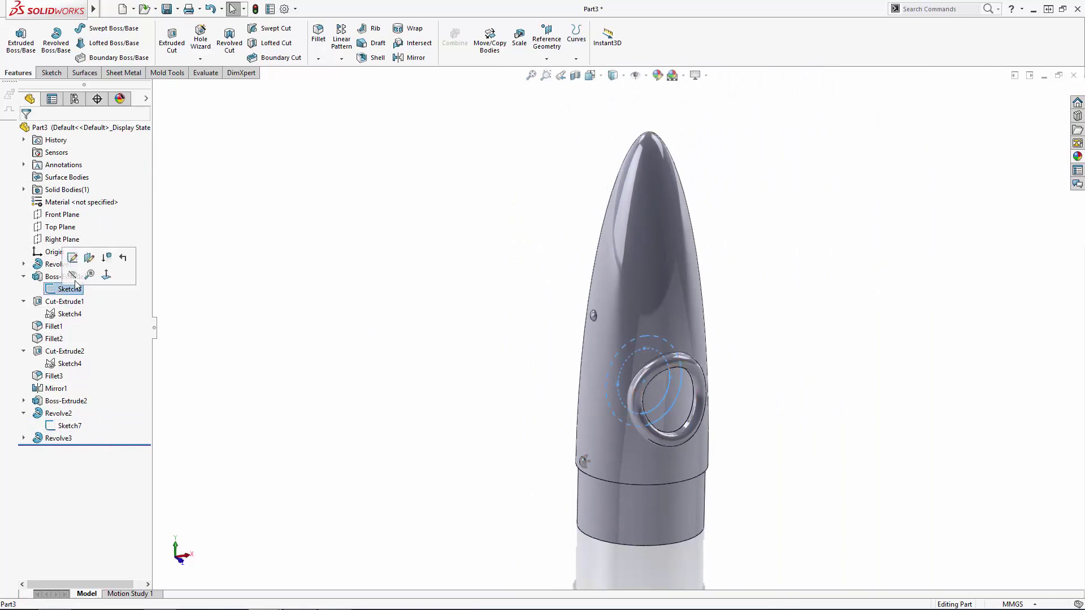
click(73, 275)
scroll(423, 396, up, 4)
scroll(692, 337, down, 3)
Circular-pattern Revolve2 and Revolve3 eight times around the bottom circular edge.
scroll(681, 297, down, 1)
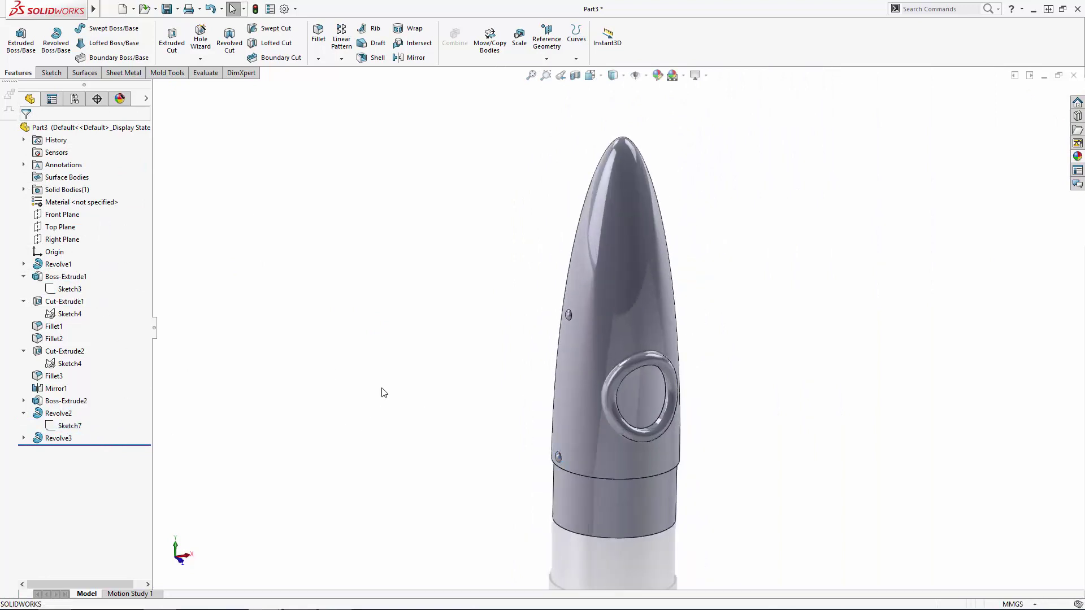
click(342, 59)
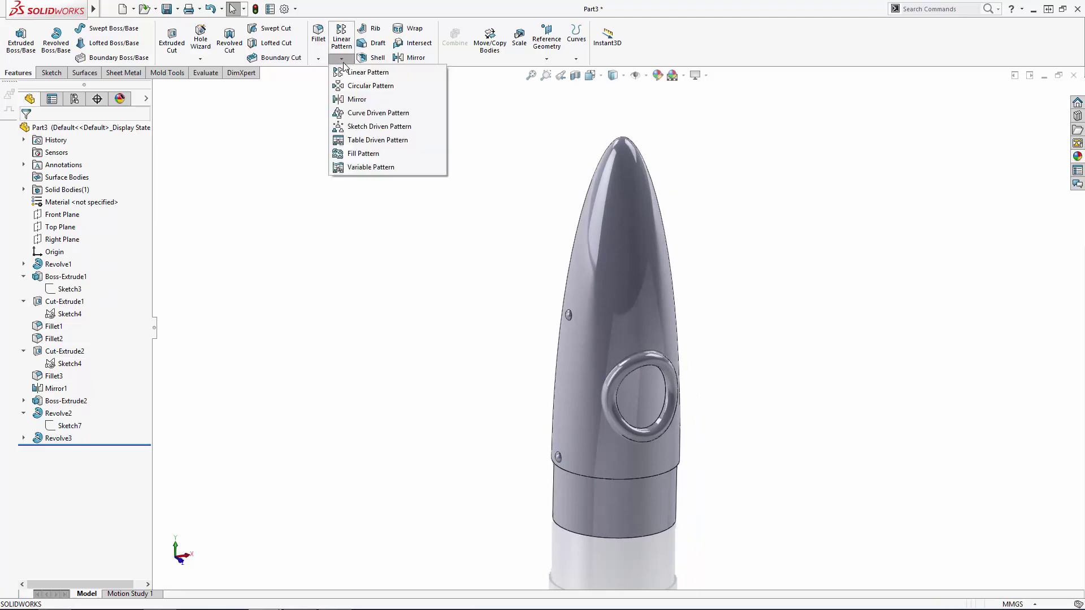
click(353, 87)
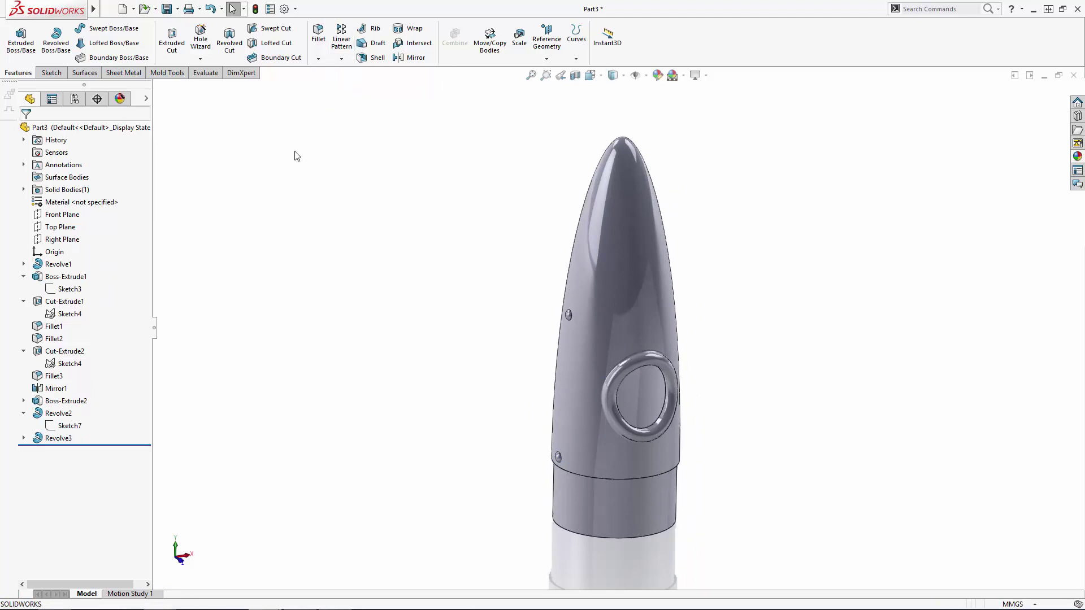
click(81, 168)
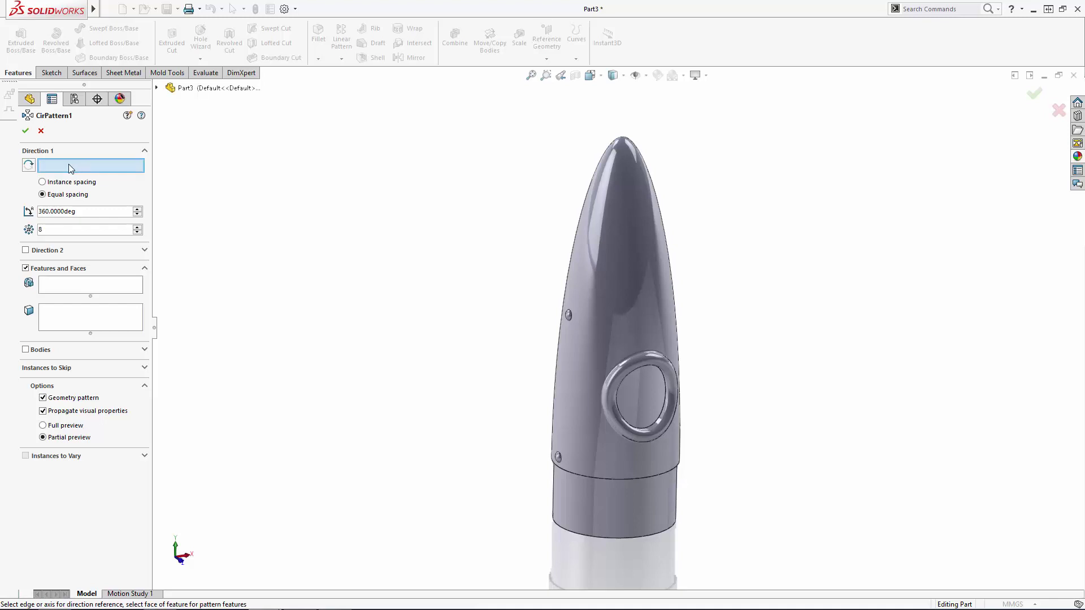
click(563, 530)
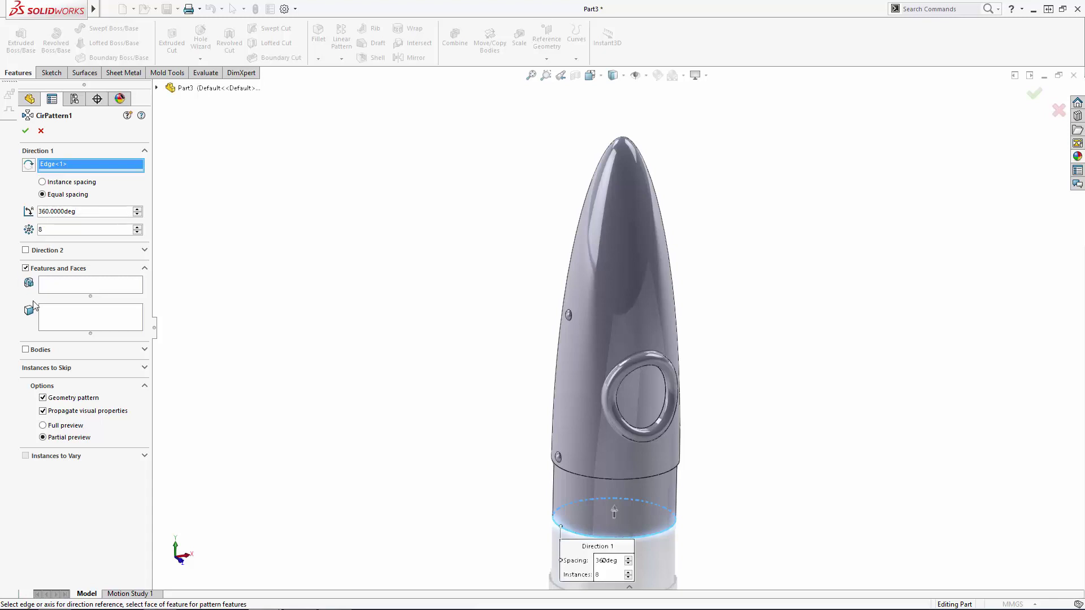
click(59, 290)
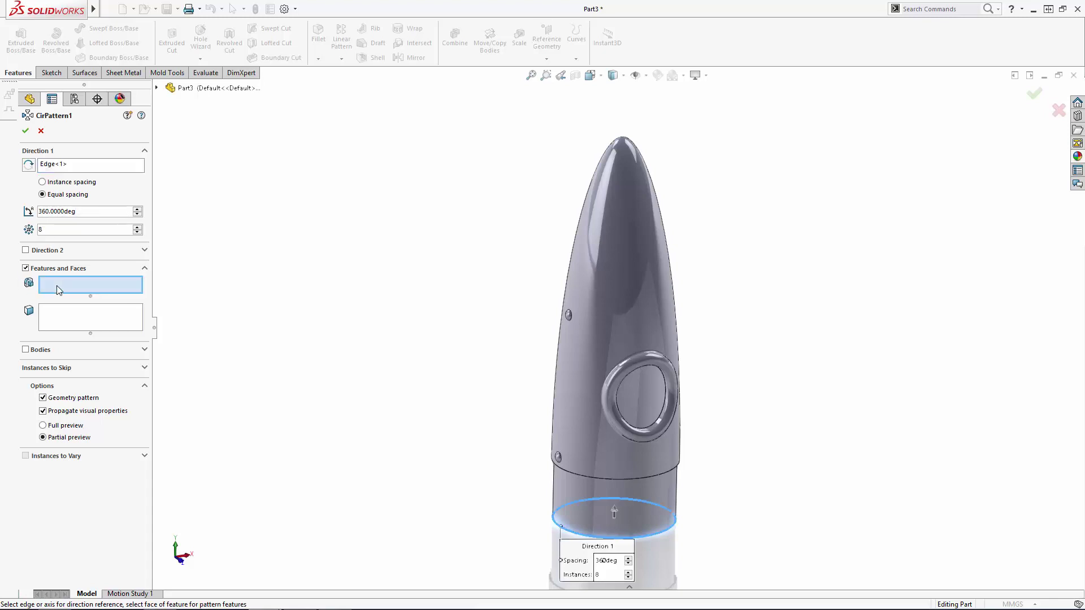
click(558, 457)
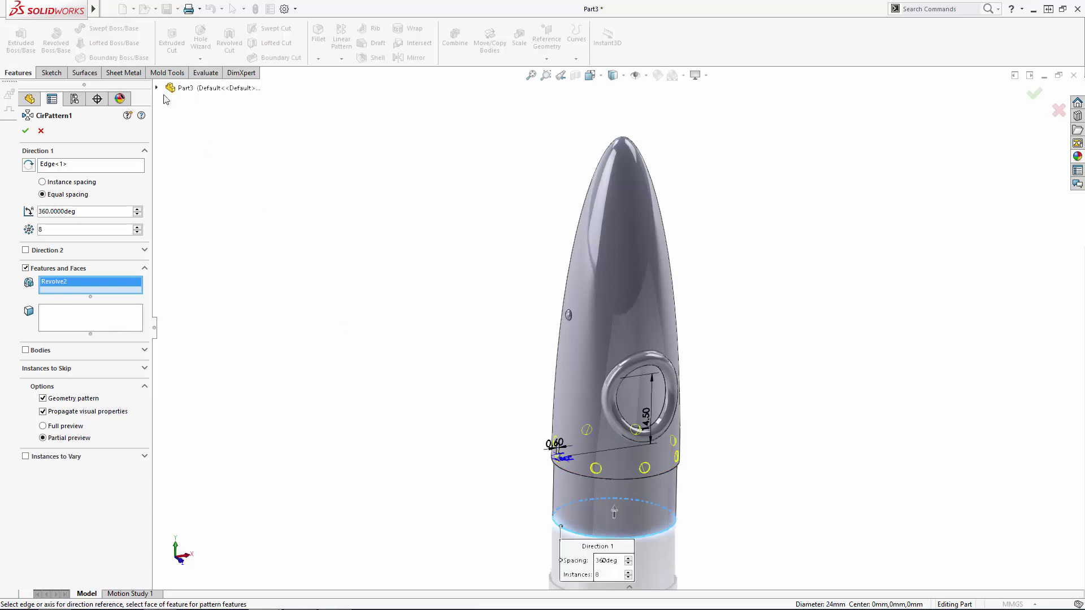
key(c)
click(207, 350)
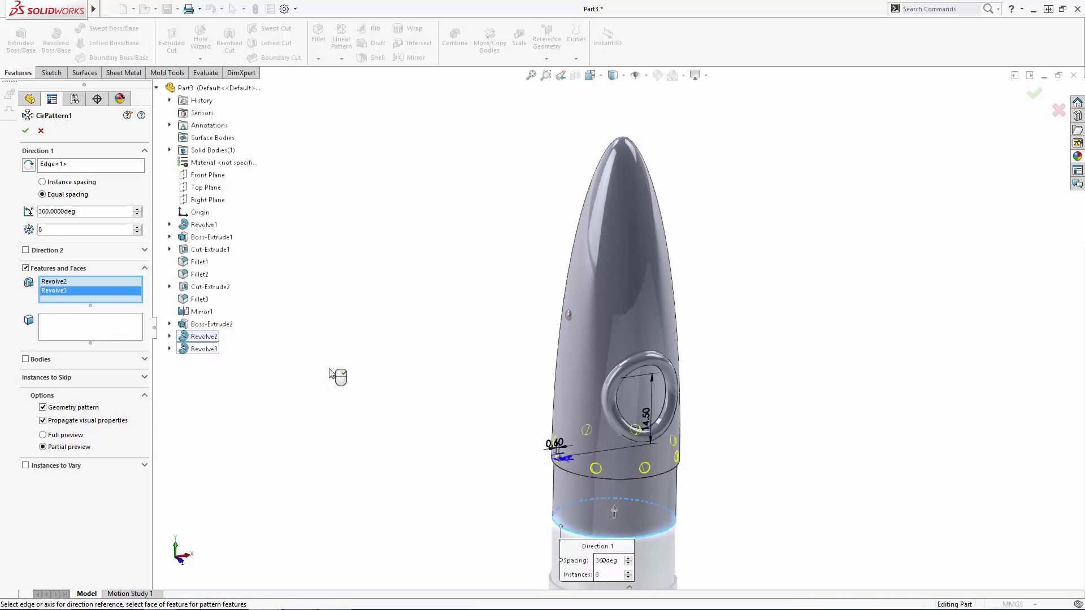
click(25, 133)
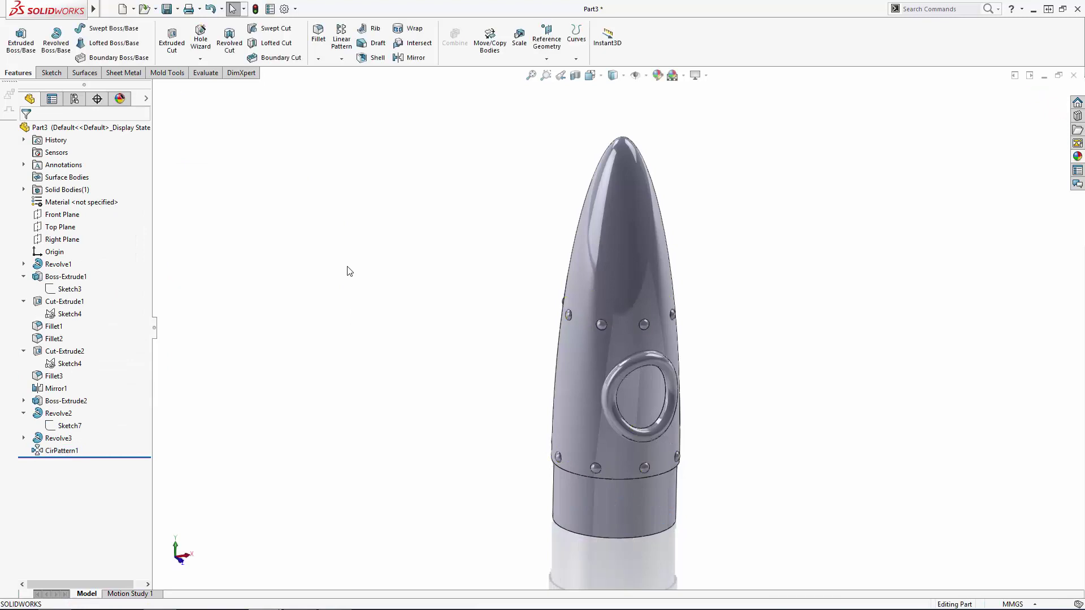
Fillet all sixteen rivet-bump base edges at 0.5 mm, adding the rest via internal loops.
click(319, 38)
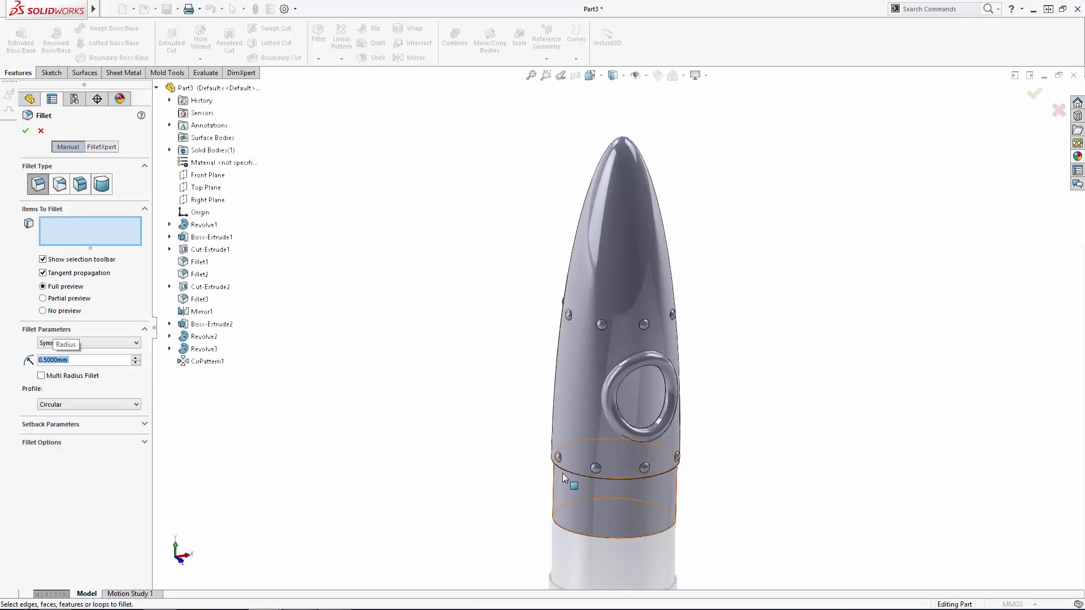
click(559, 460)
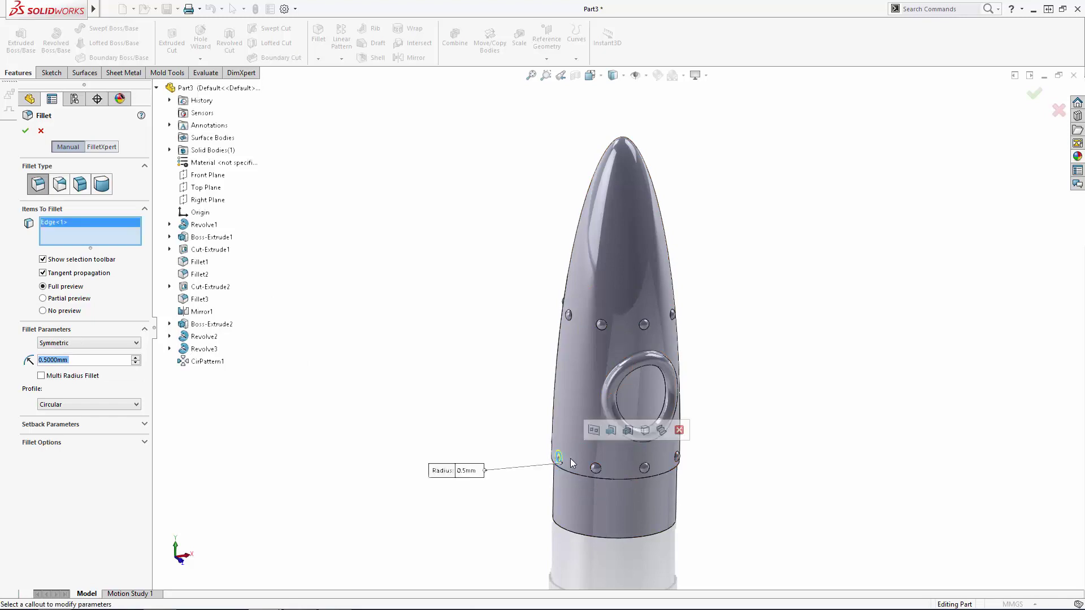
click(593, 432)
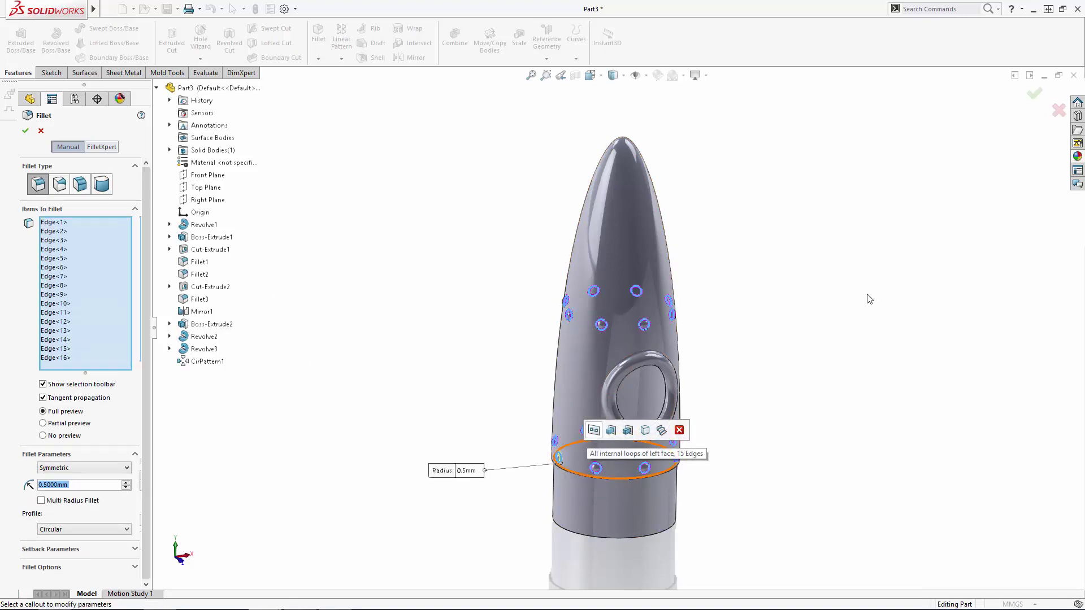
click(1028, 95)
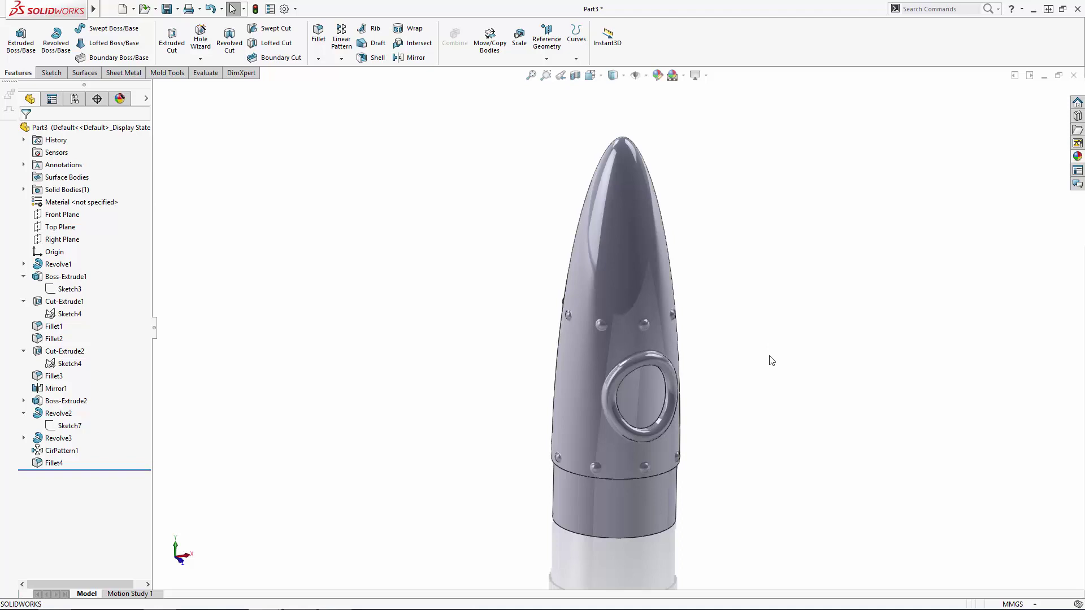
Start a sketch on the nose cone's open end face and convert the rim edge into it.
scroll(707, 499, up, 3)
scroll(686, 334, down, 10)
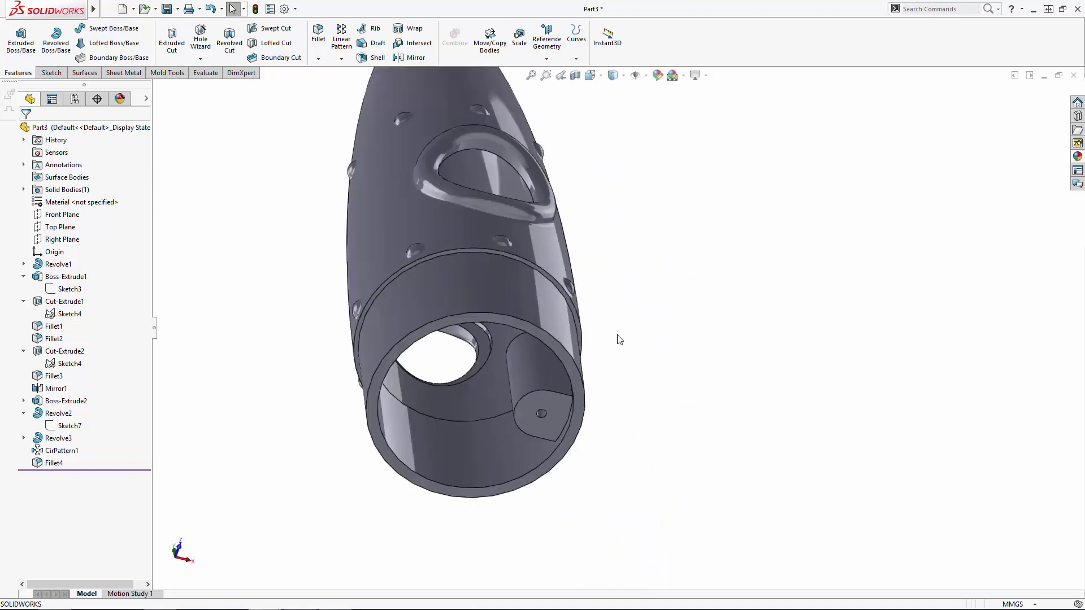
click(558, 314)
click(595, 278)
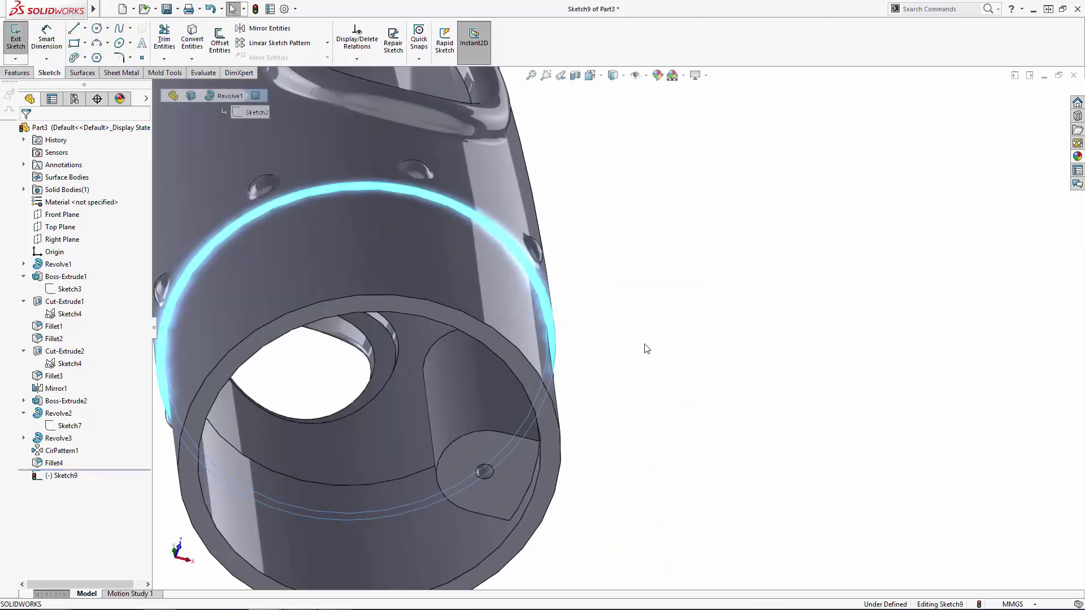
click(194, 41)
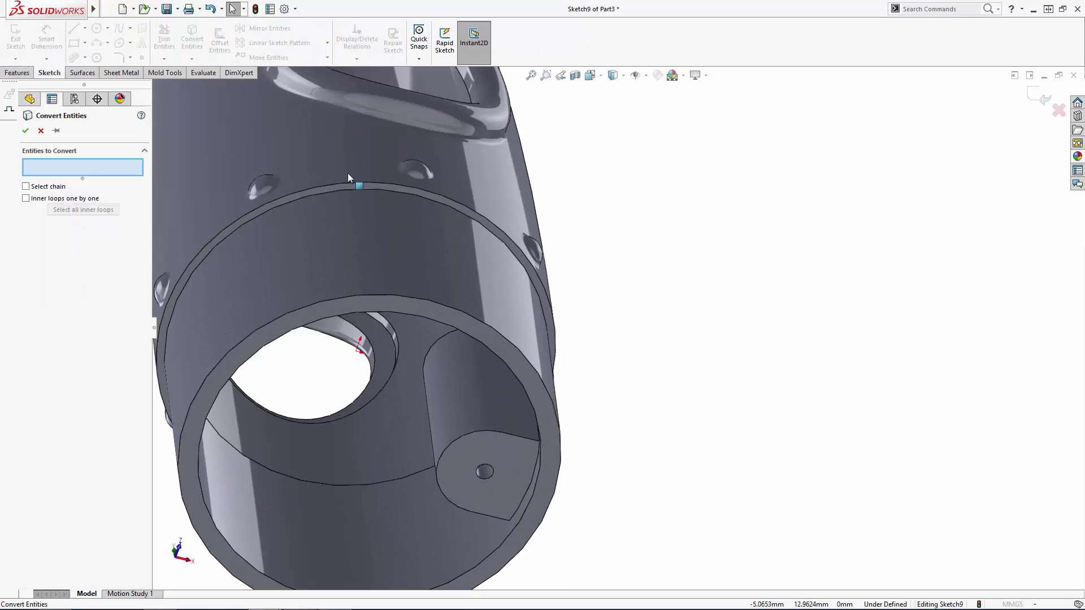
click(357, 184)
click(25, 131)
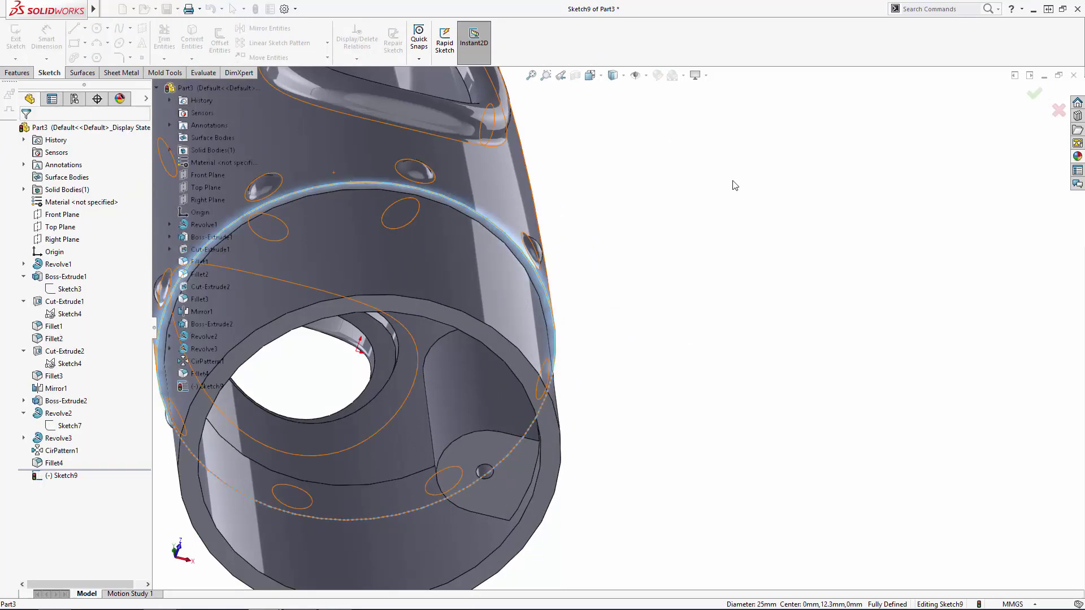
Offset the converted rim circle 0.4 mm inward.
scroll(733, 275, up, 2)
scroll(682, 321, down, 1)
scroll(682, 321, up, 1)
click(219, 39)
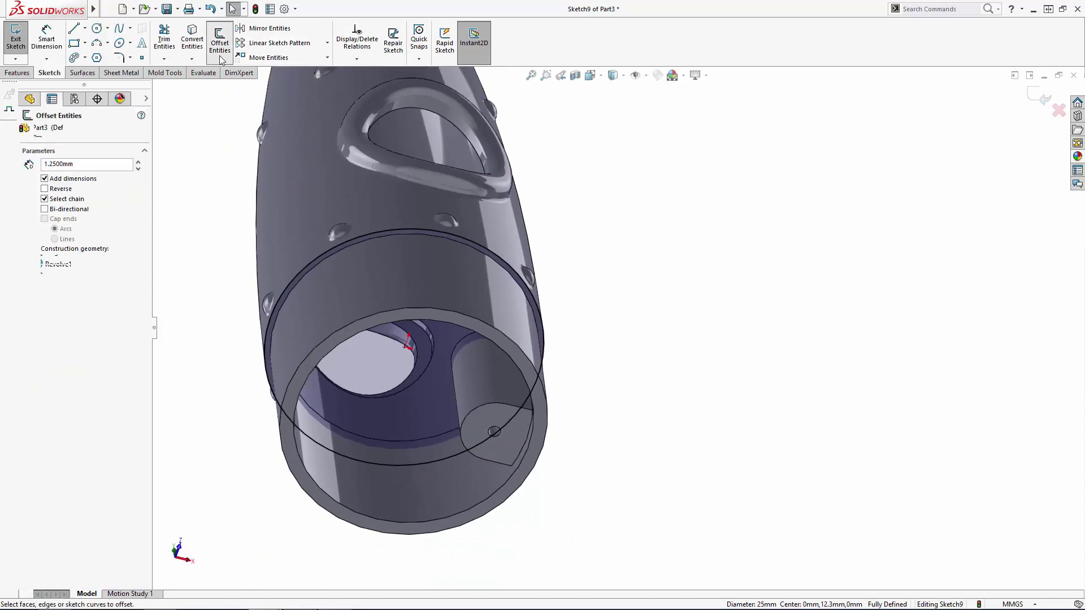
click(381, 233)
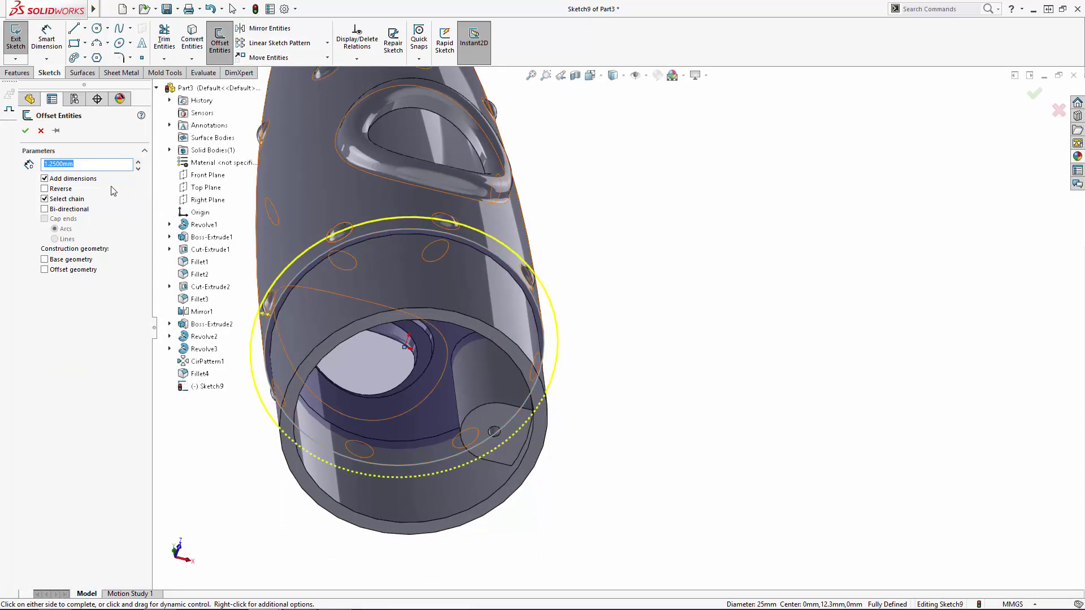
click(66, 190)
text(0.4)
key(Return)
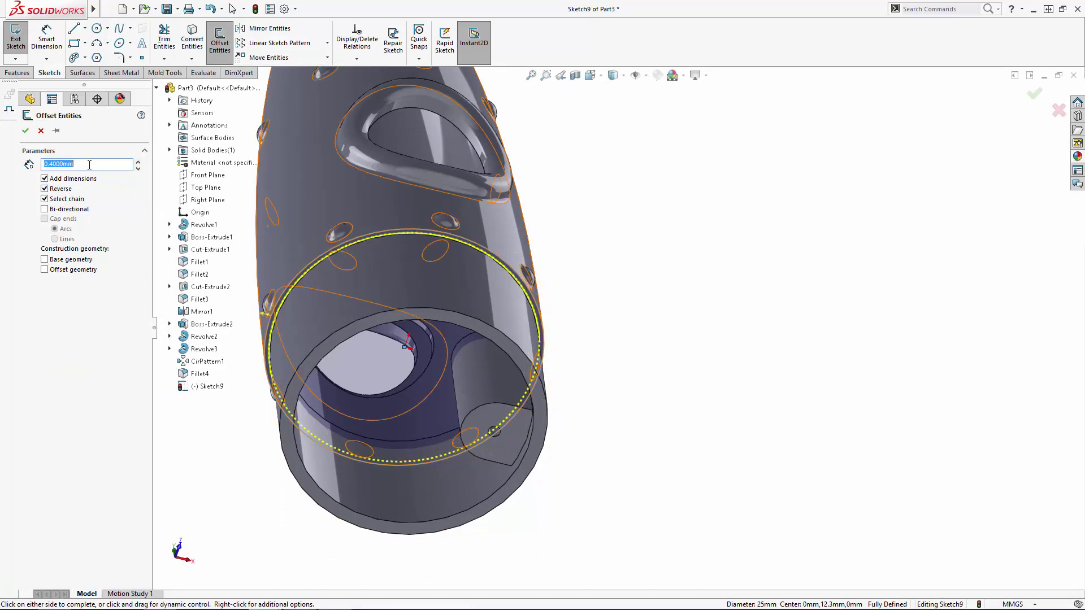
key(Return)
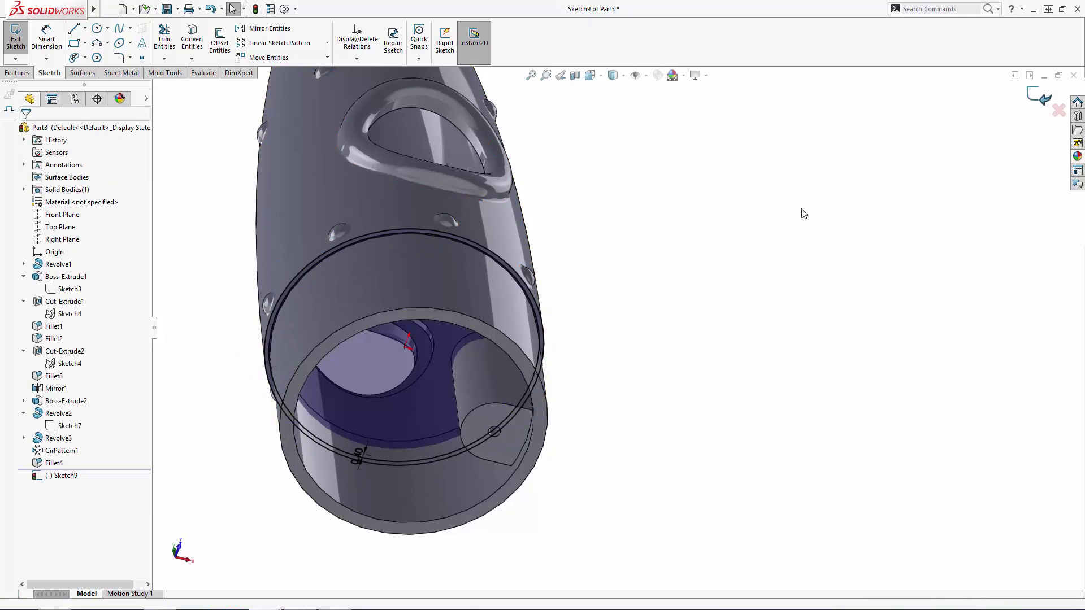
Extrude the ring 139.9 mm as a separate body tube, then stand the rocket upright.
scroll(701, 261, up, 8)
mouse_move(705, 268)
middle_down()
mouse_move(597, 295)
mouse_move(654, 306)
mouse_move(637, 369)
middle_up()
click(21, 40)
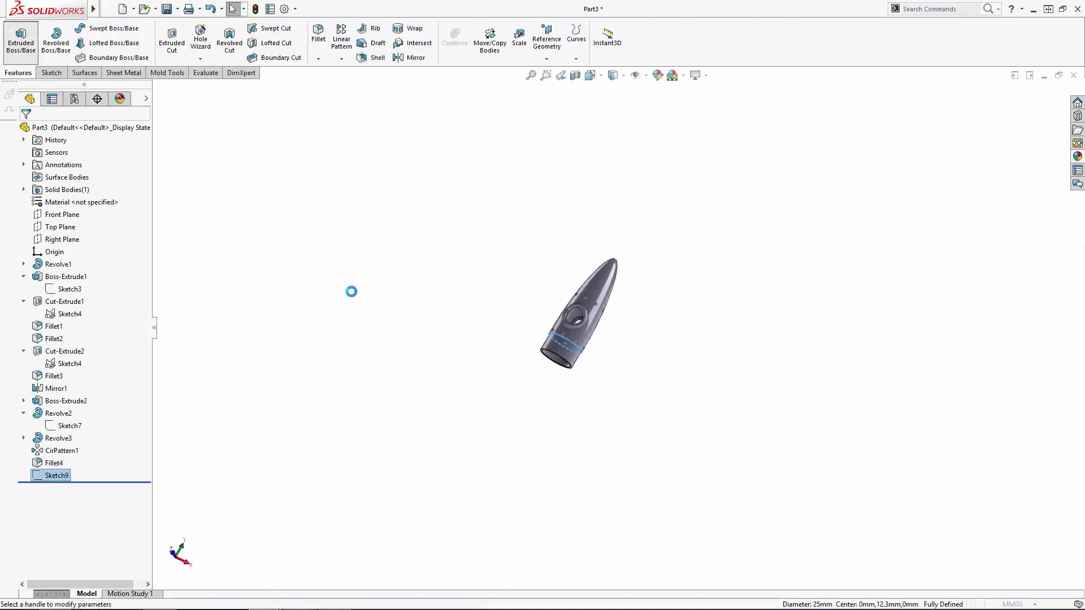
text(139.9)
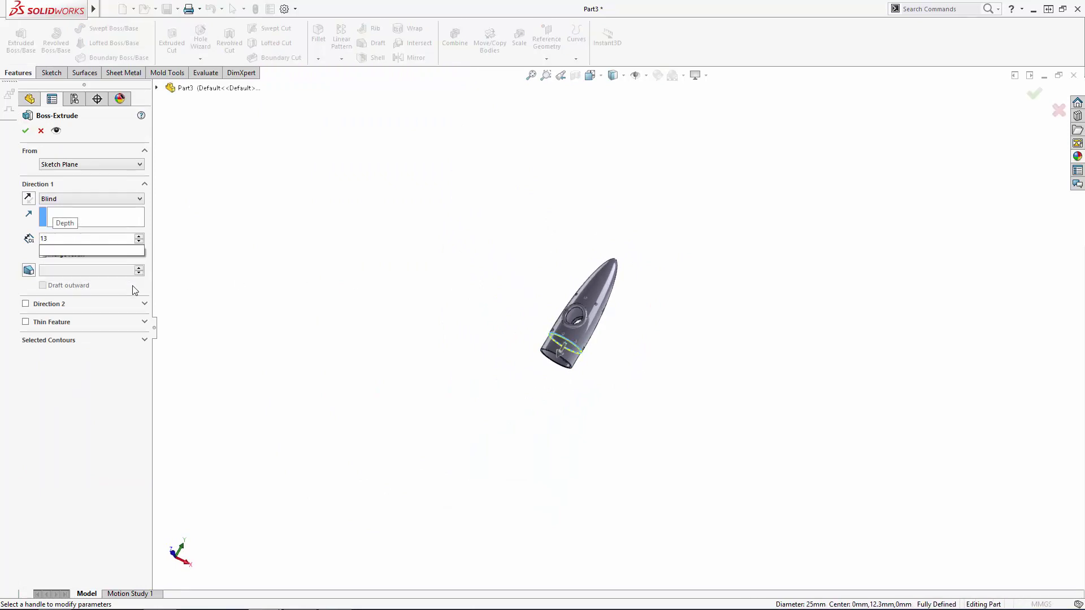
key(Return)
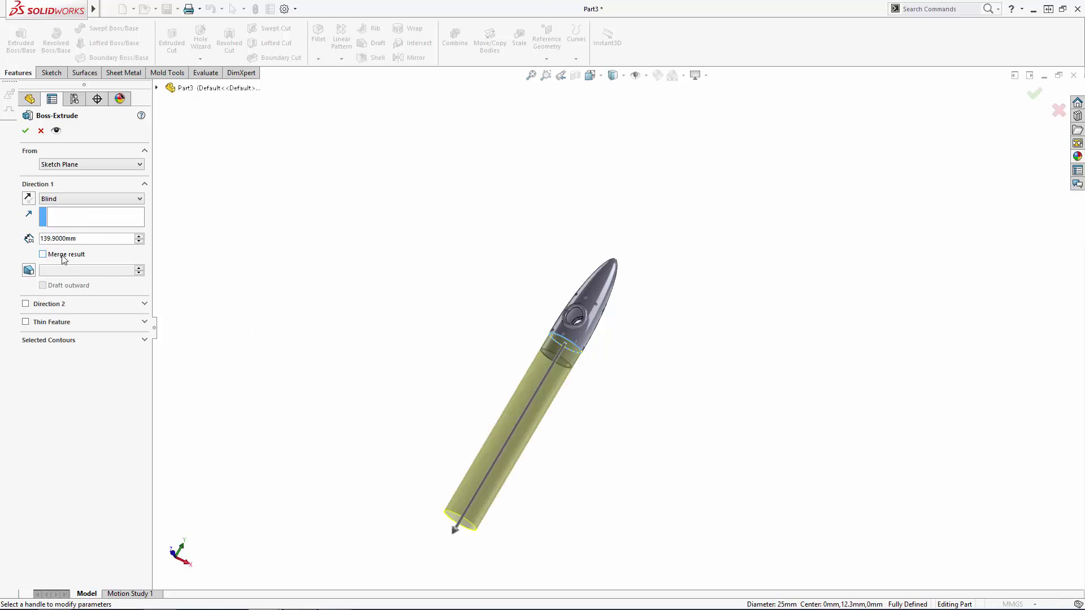
click(26, 131)
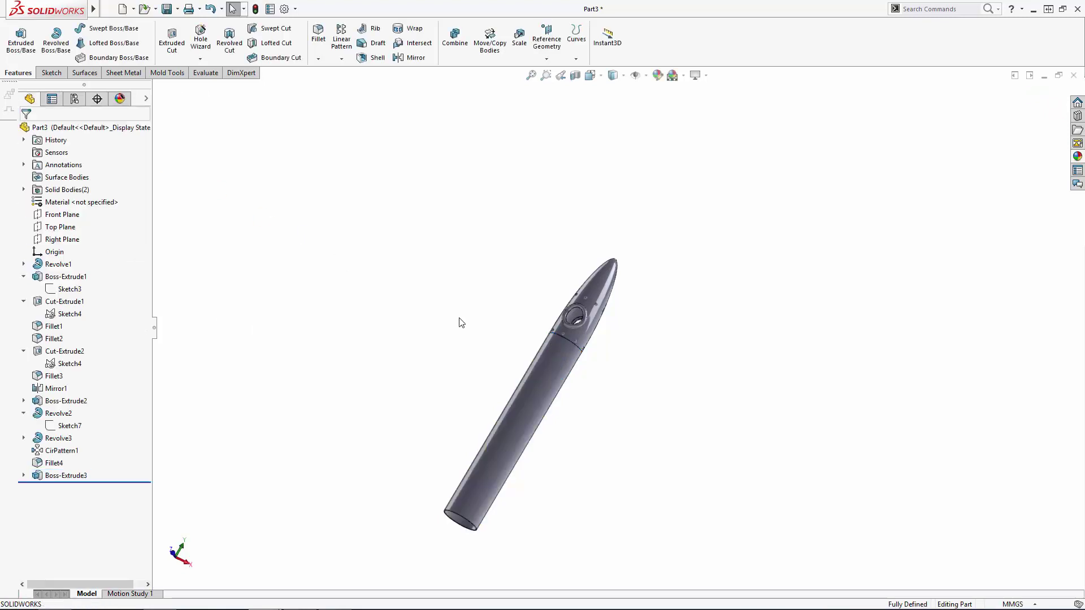
scroll(470, 322, up, 3)
middle_drag(498, 295, 493, 392)
scroll(491, 407, down, 4)
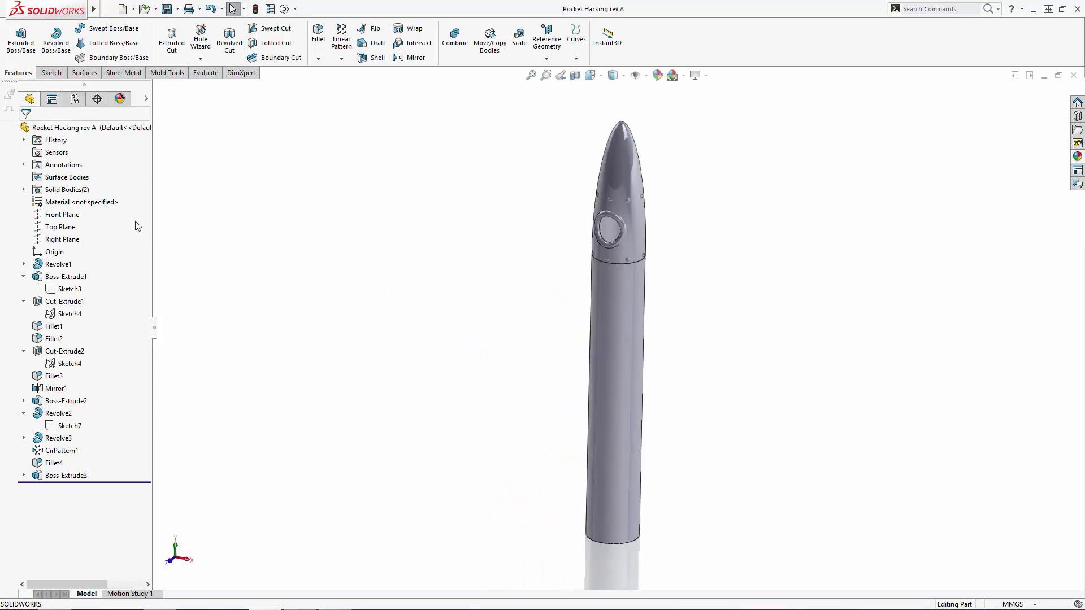
Start a sketch on the Front Plane and draw a vertical centerline down from the origin.
click(66, 218)
click(76, 197)
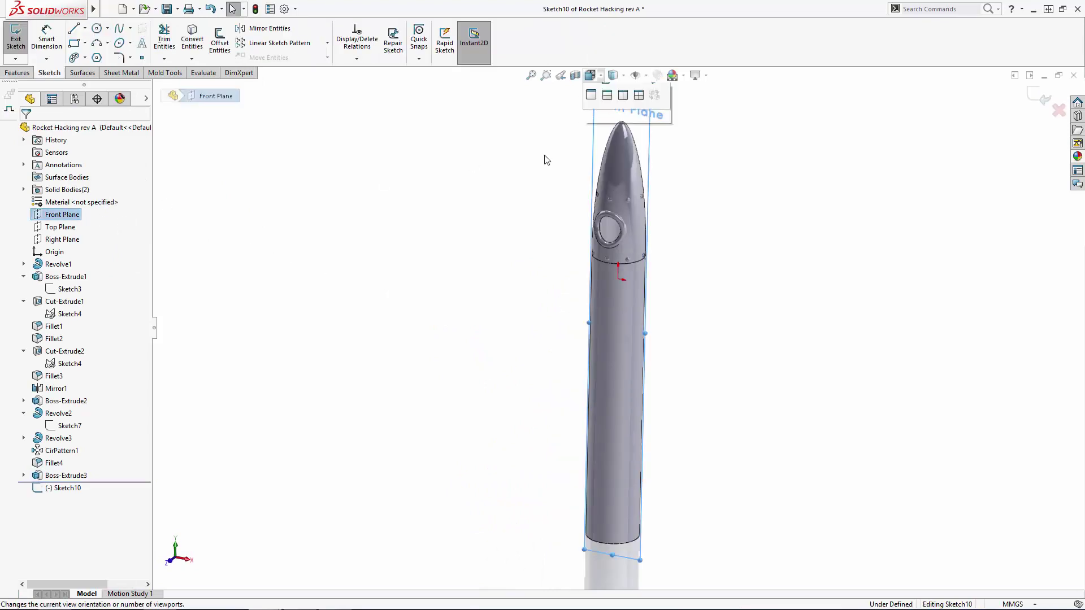
click(780, 277)
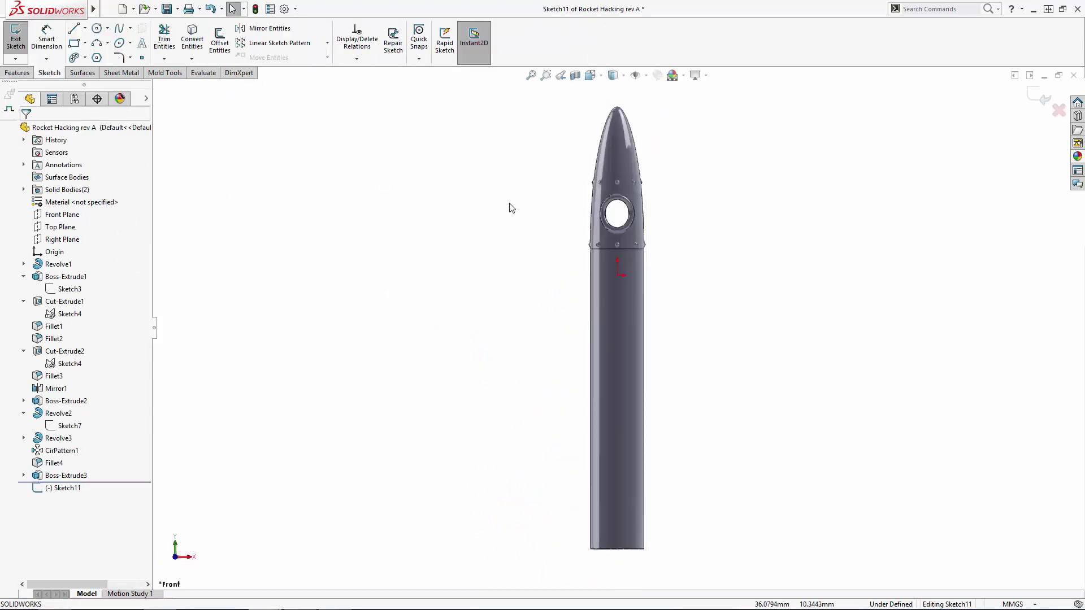
click(85, 29)
click(99, 40)
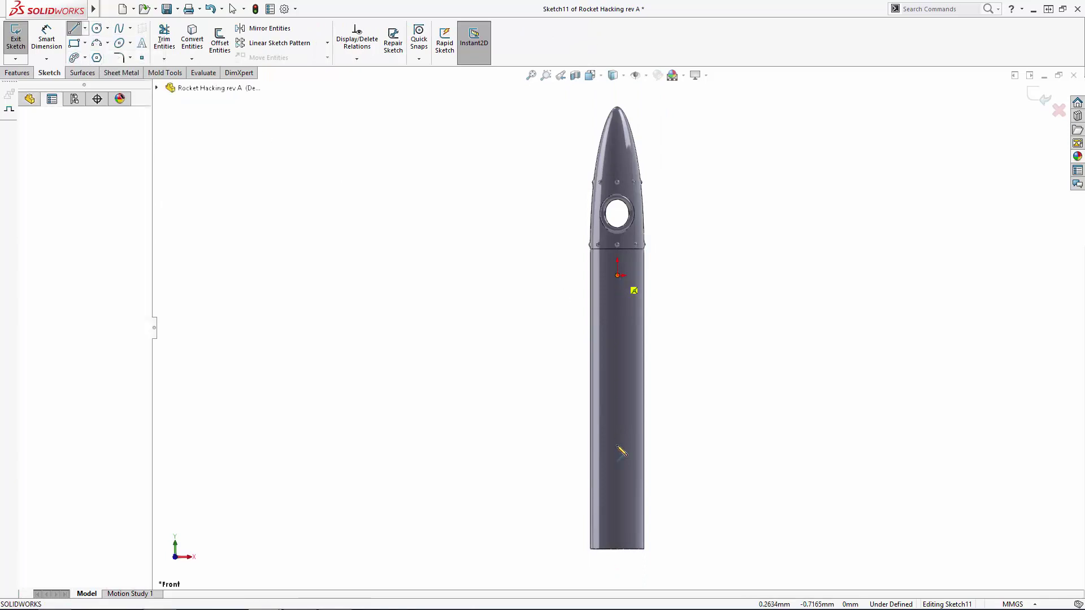
click(617, 275)
click(617, 525)
scroll(618, 528, up, 2)
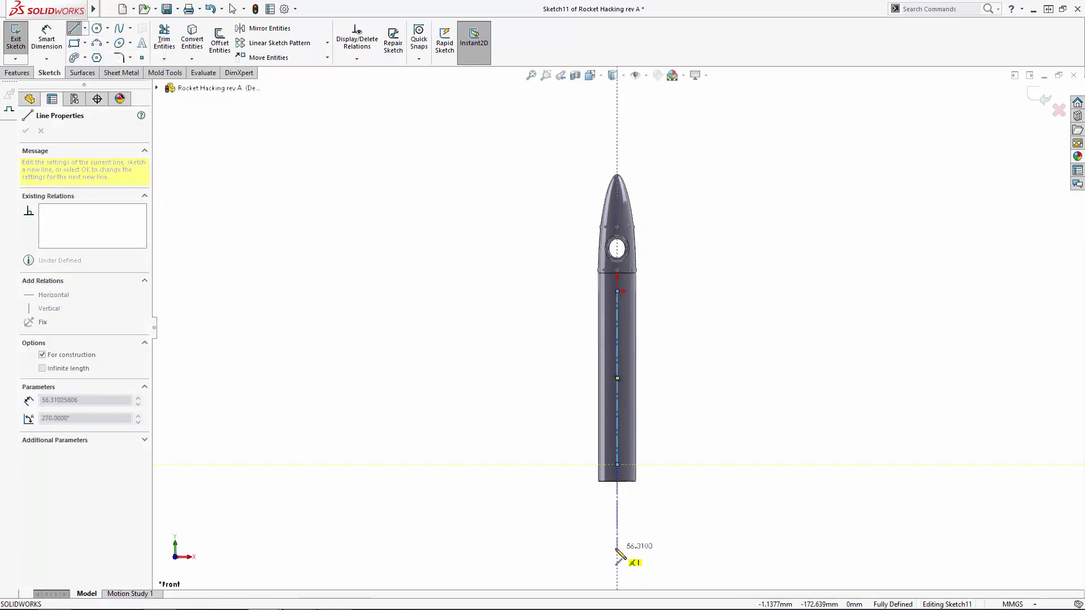
click(618, 549)
key(Escape)
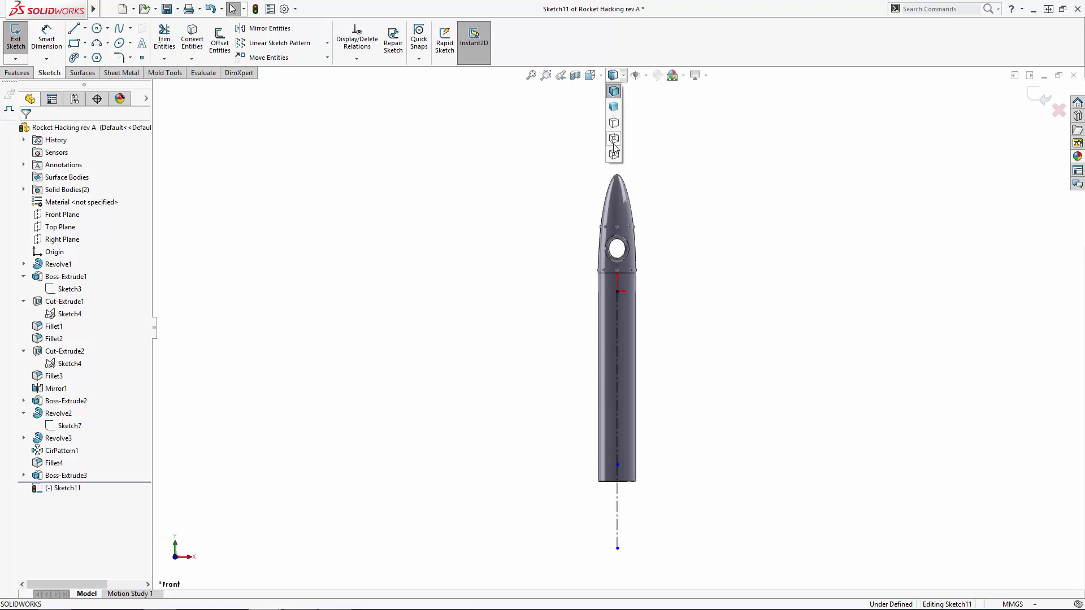
Show hidden lines, then dimension the centerline to 62.75 with its top 5.5 above the bottom edge.
click(614, 140)
scroll(630, 527, down, 5)
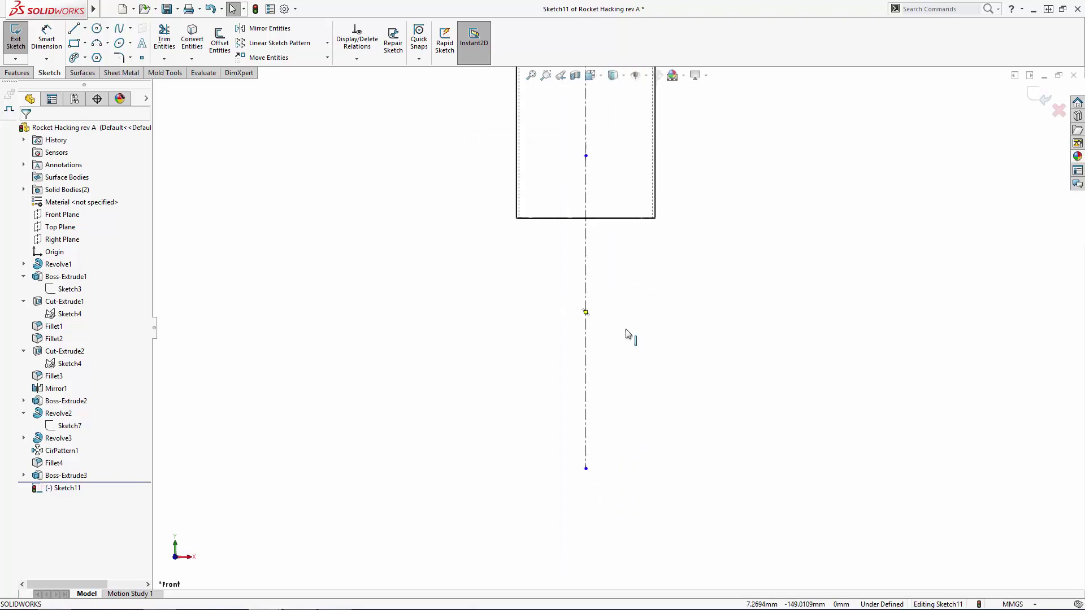
click(459, 277)
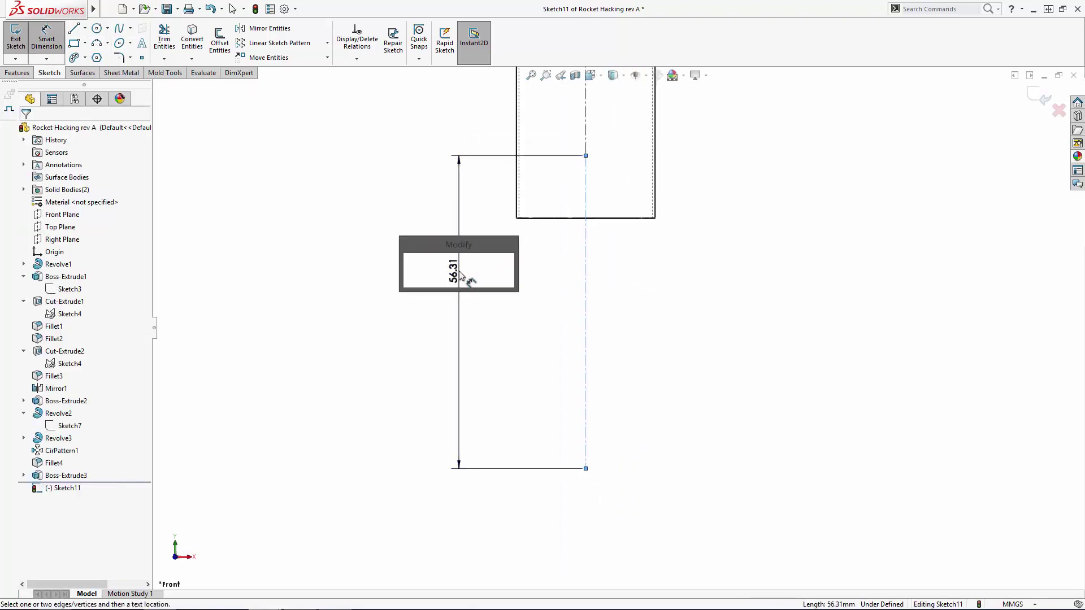
text(62.75)
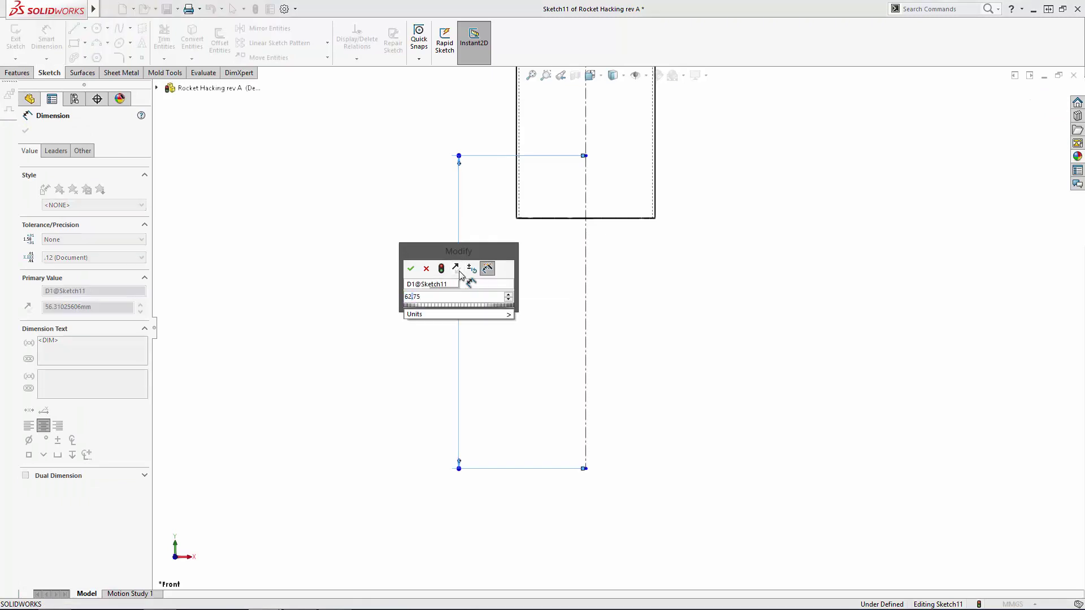
key(Return)
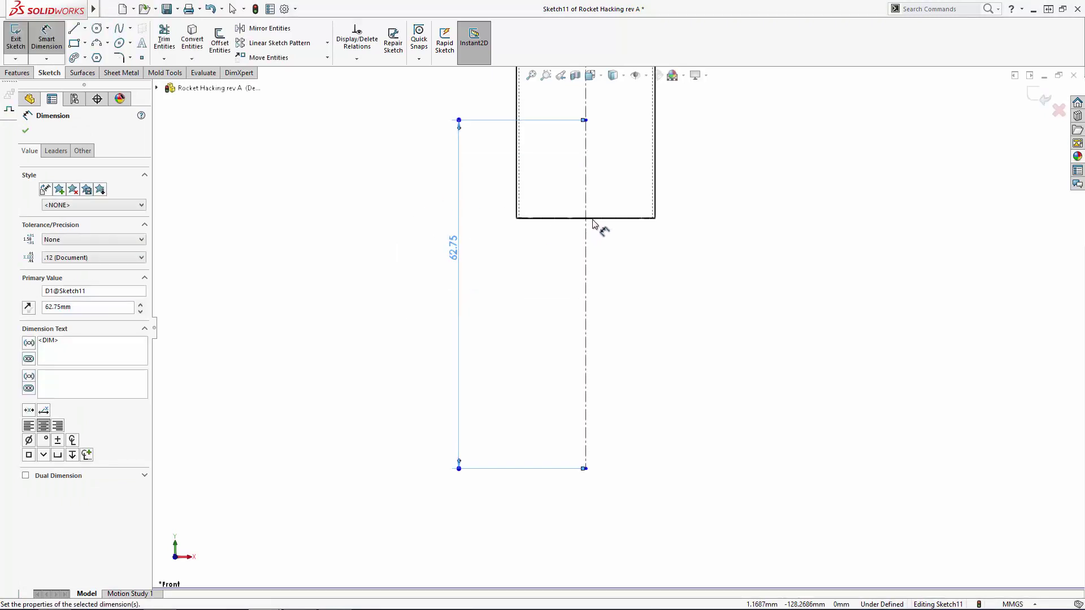
click(598, 218)
click(586, 120)
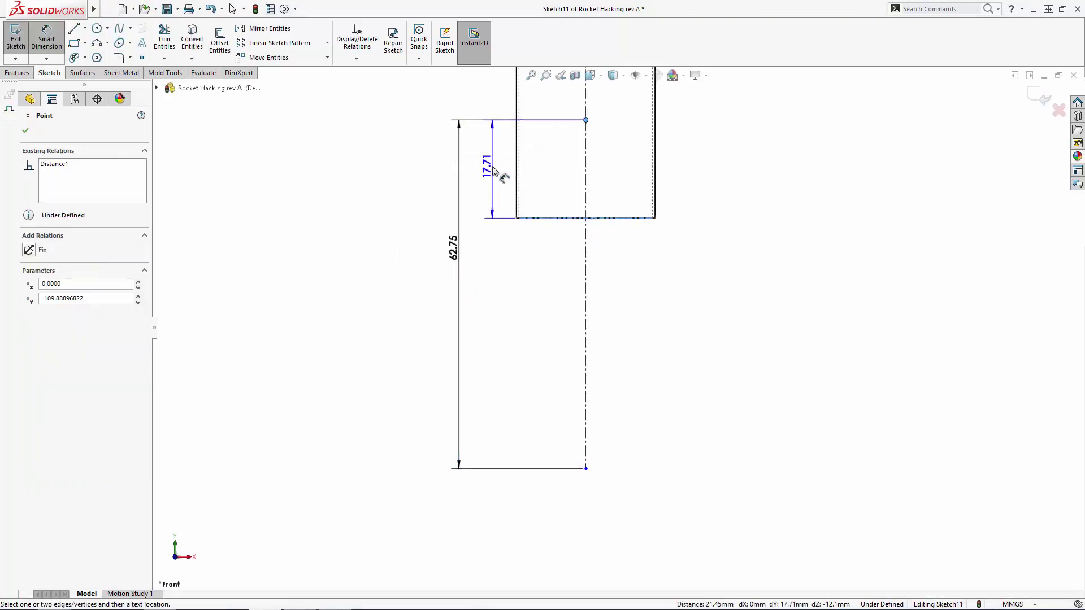
click(493, 170)
text(5.5)
key(Return)
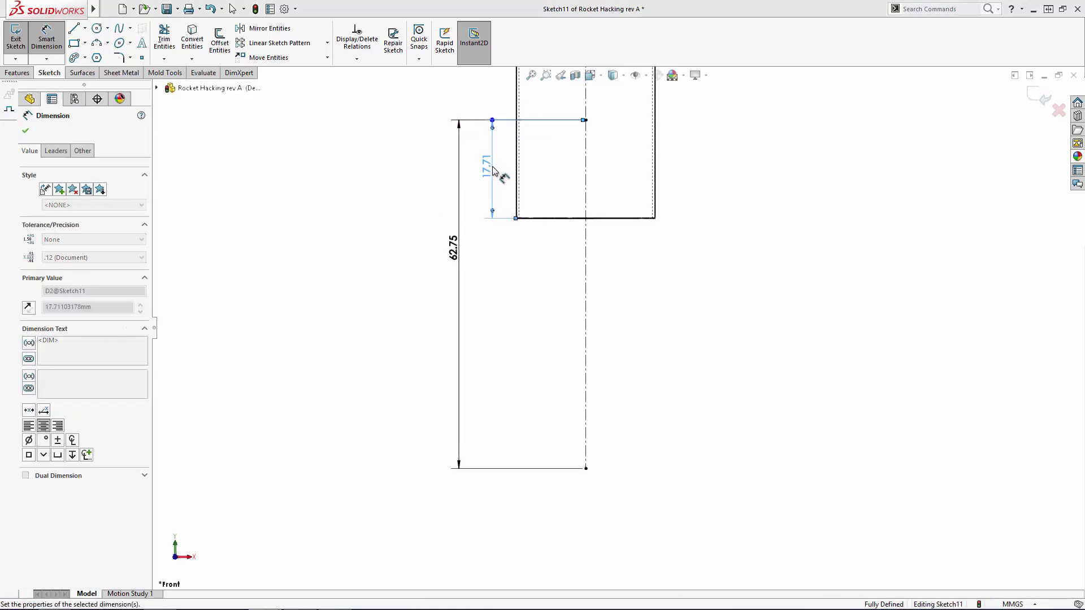
key(Escape)
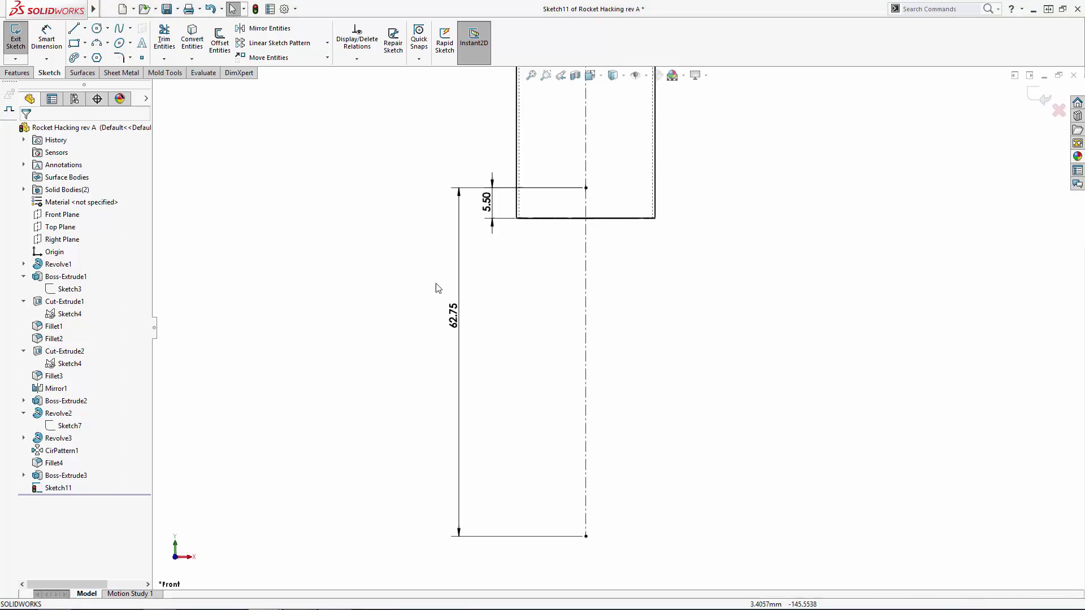
Sketch a closed tapered tail profile with lines along the tube wall beside the centerline.
key(l)
scroll(658, 238, down, 5)
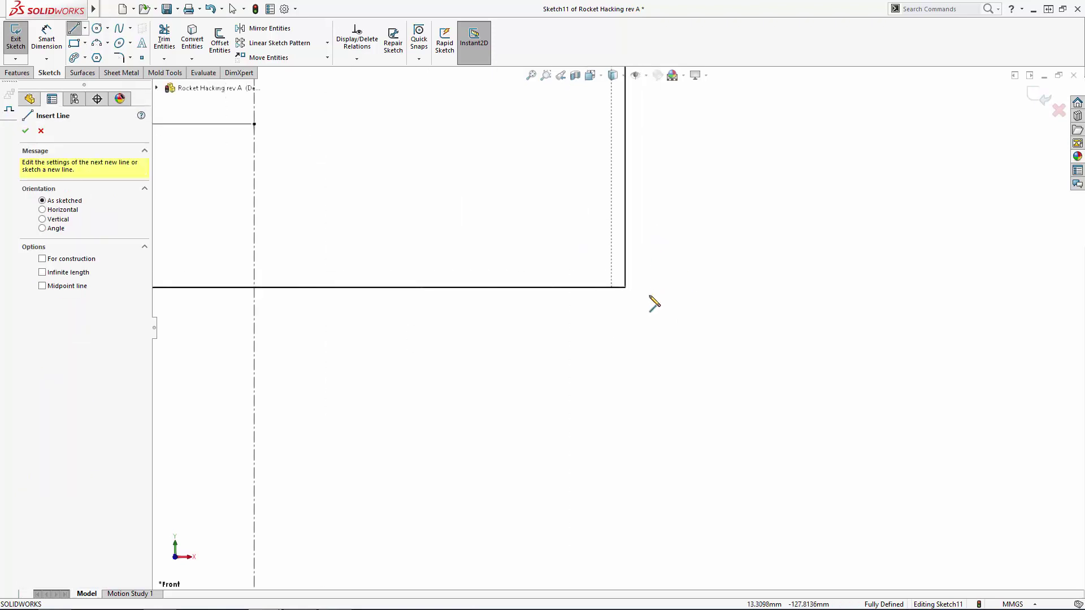
click(594, 287)
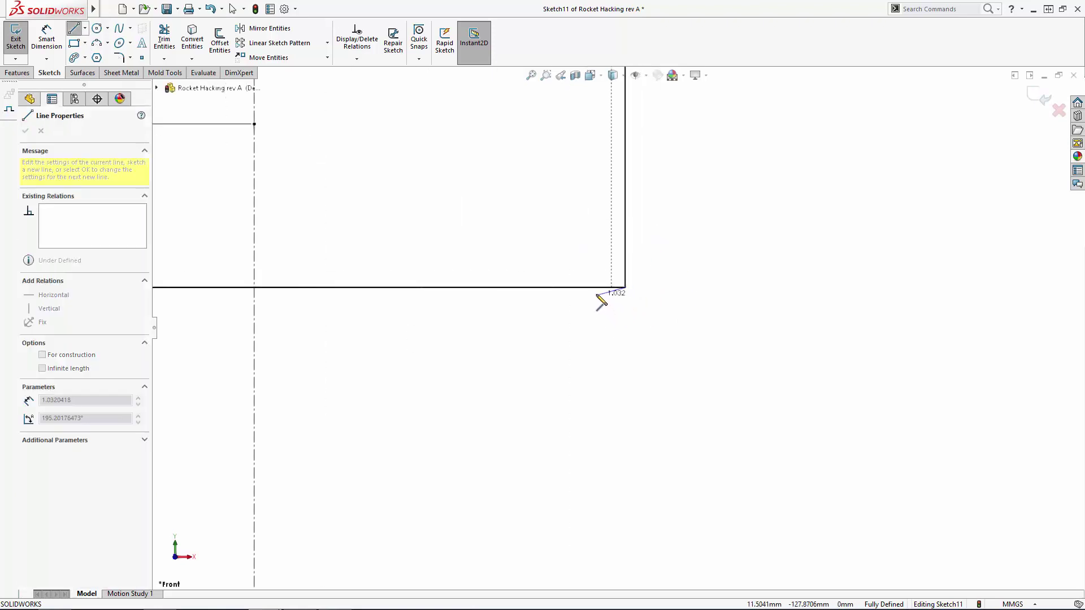
scroll(616, 327, up, 5)
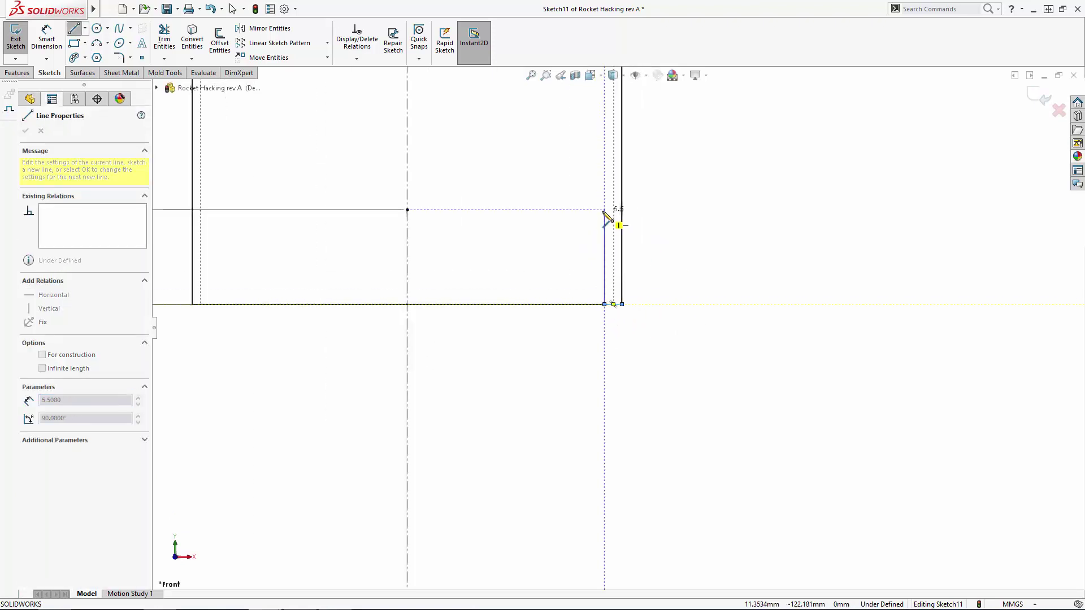
click(604, 211)
scroll(593, 339, up, 5)
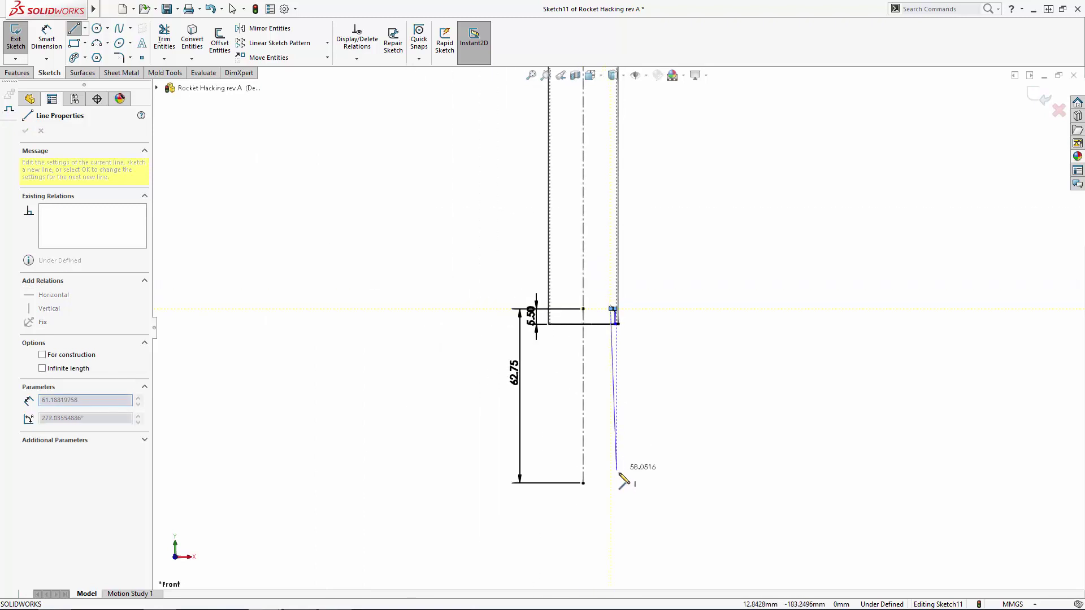
scroll(625, 452, down, 5)
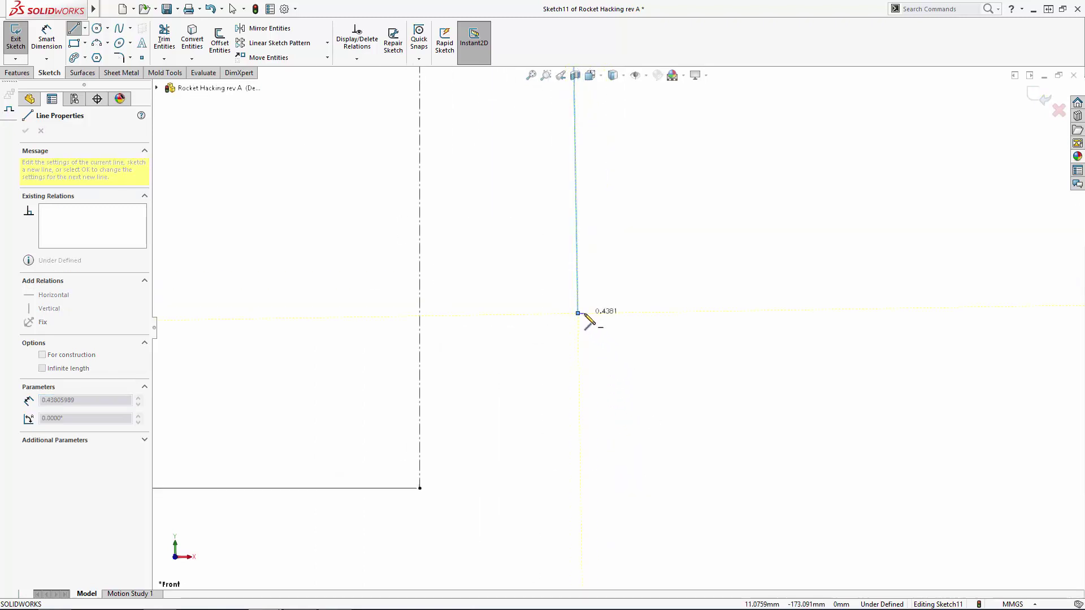
click(583, 313)
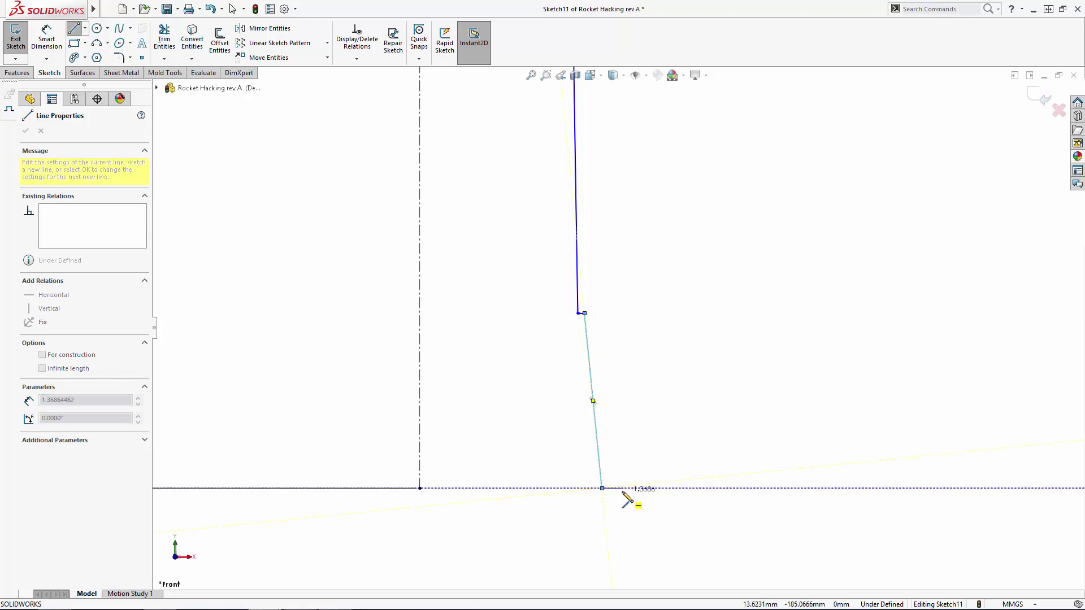
click(602, 488)
click(623, 488)
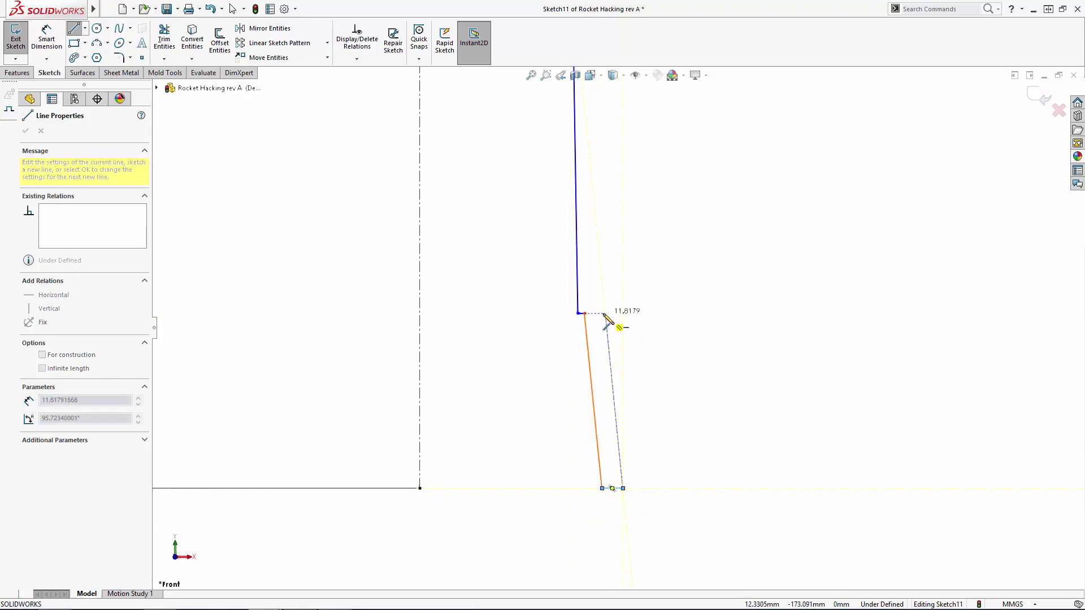
scroll(606, 320, up, 5)
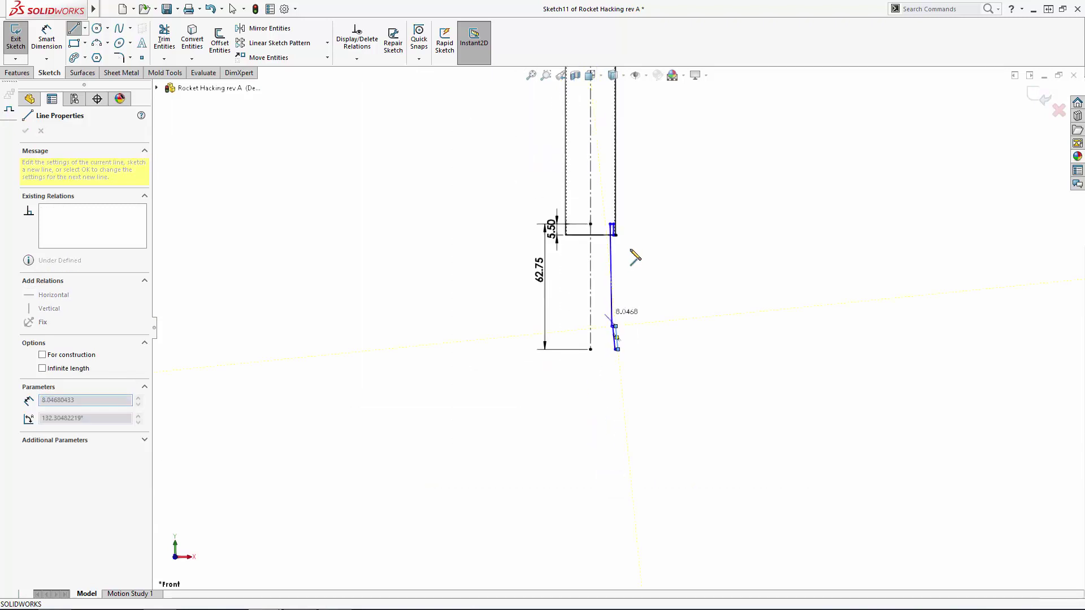
scroll(617, 266, down, 4)
click(575, 223)
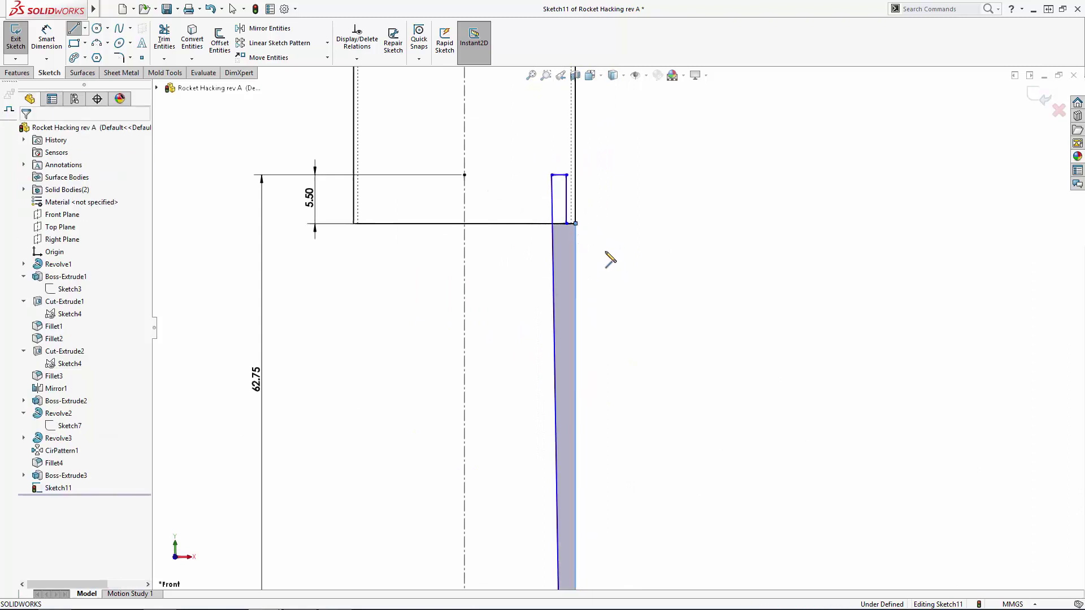
key(Escape)
Make the outer profile line vertical and dimension the inner top corner 10.50 from the axis.
click(577, 250)
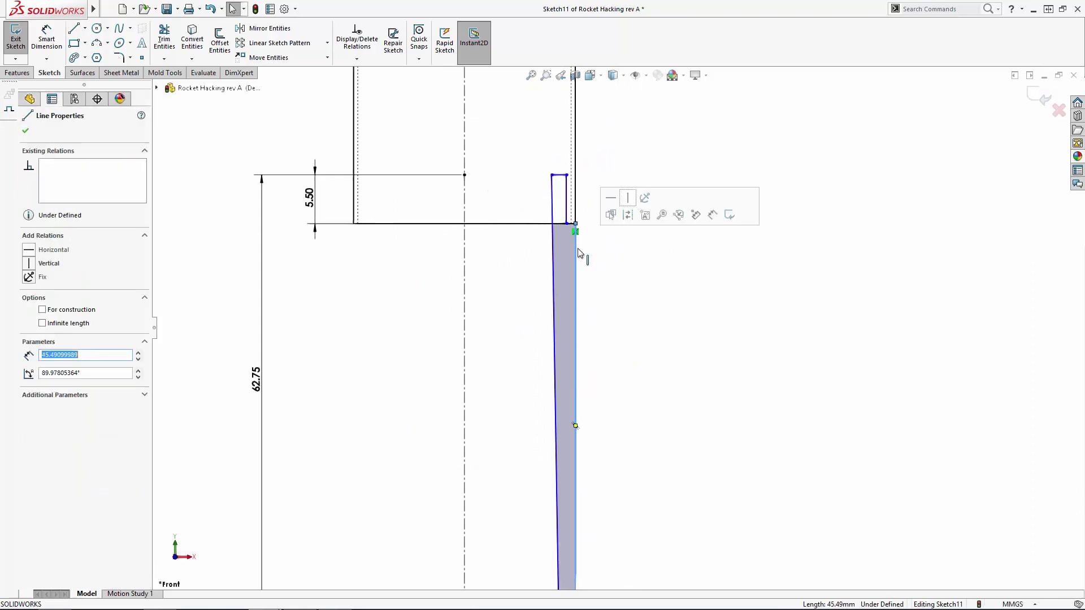
click(628, 198)
click(668, 150)
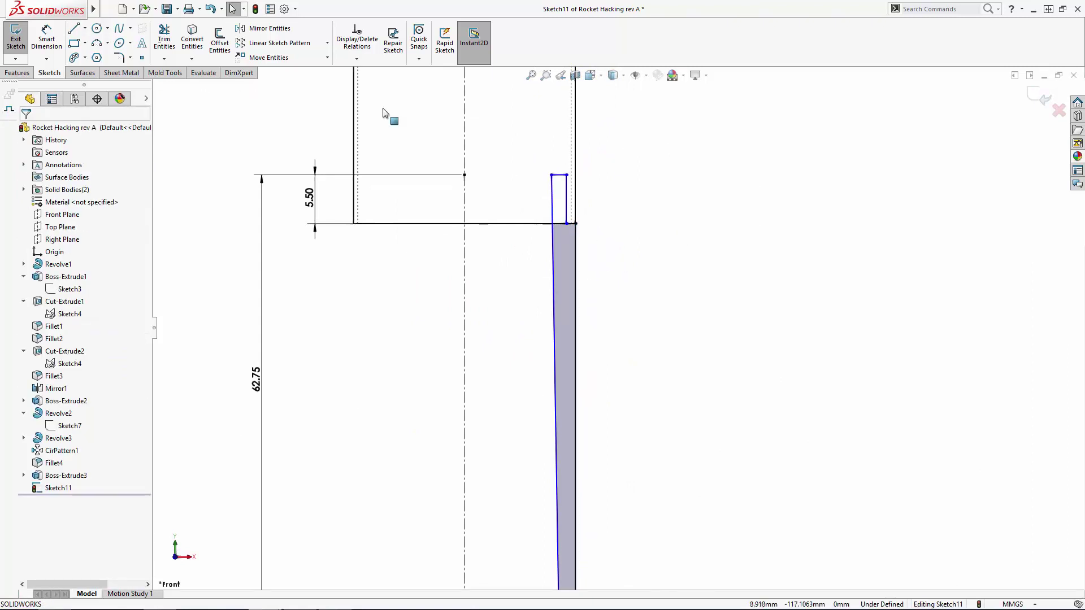
click(47, 40)
click(464, 175)
scroll(517, 178, up, 5)
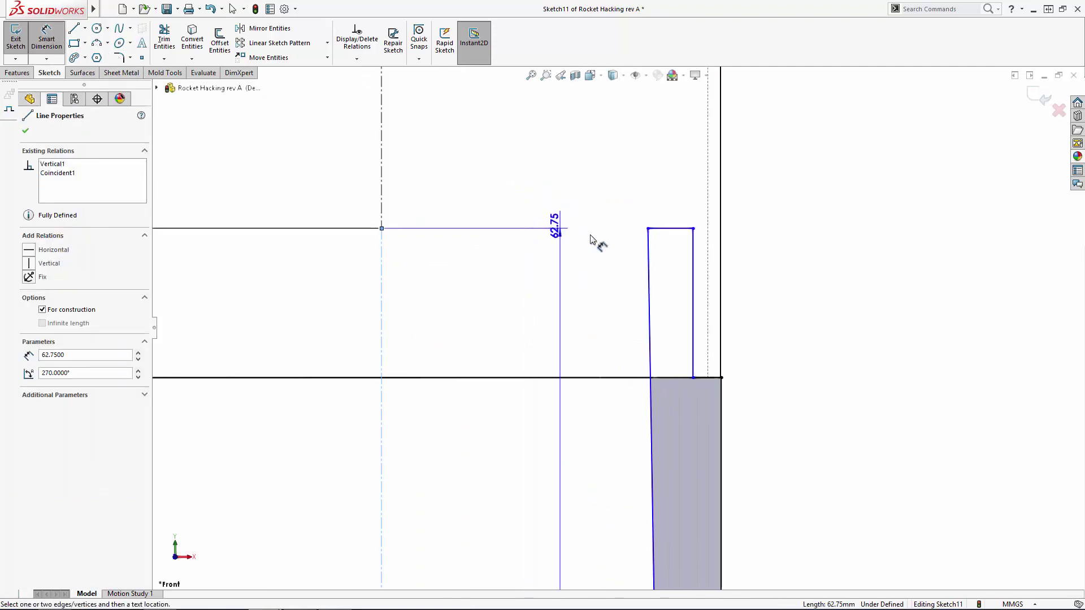
click(551, 175)
click(540, 206)
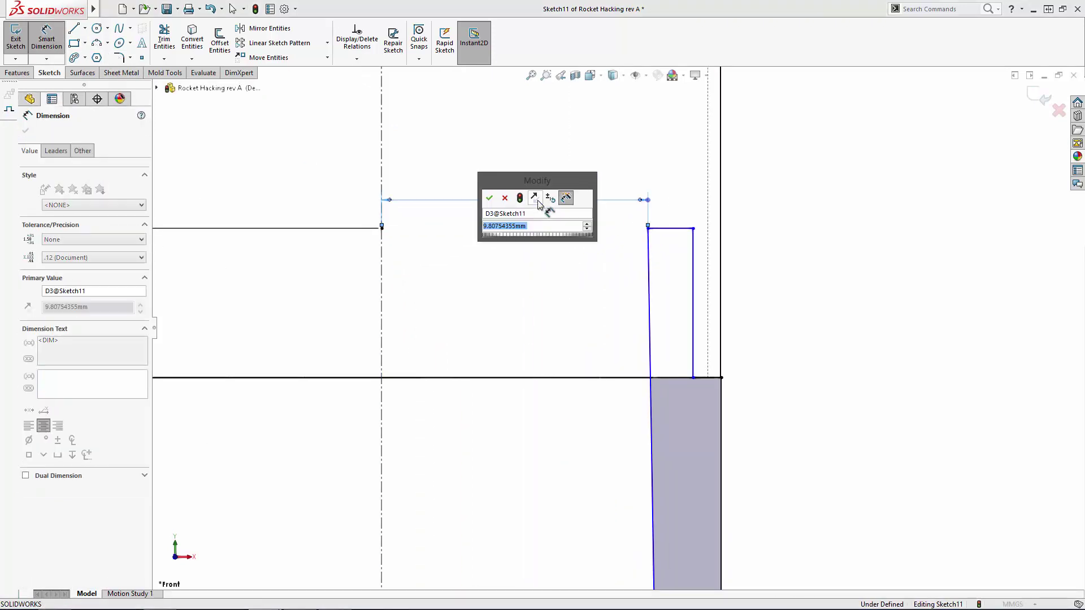
key(Return)
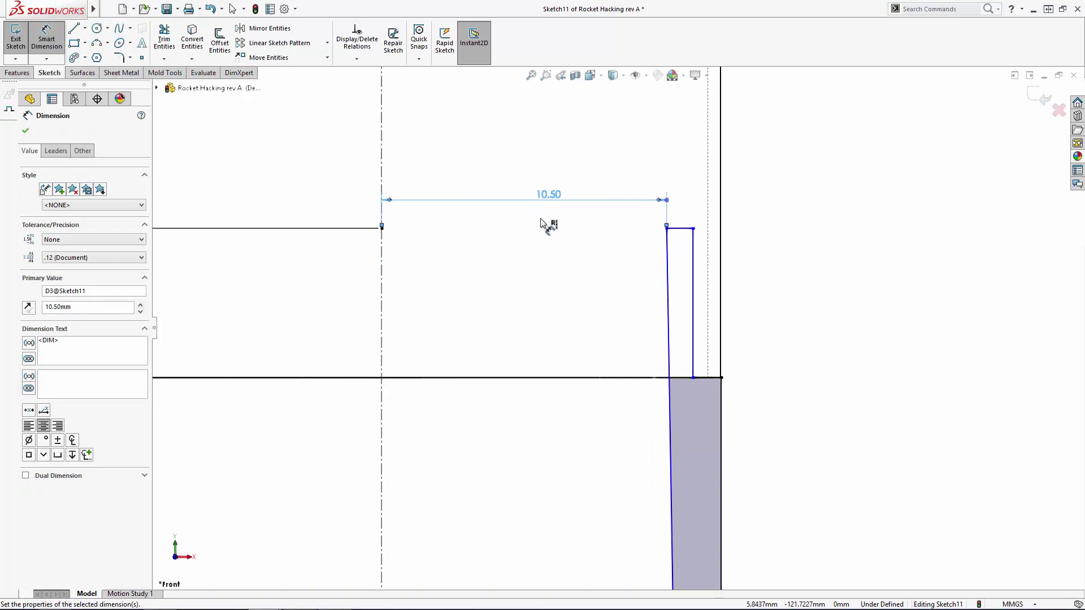
Dimension the outer vertical profile line 12 from the centerline.
click(383, 298)
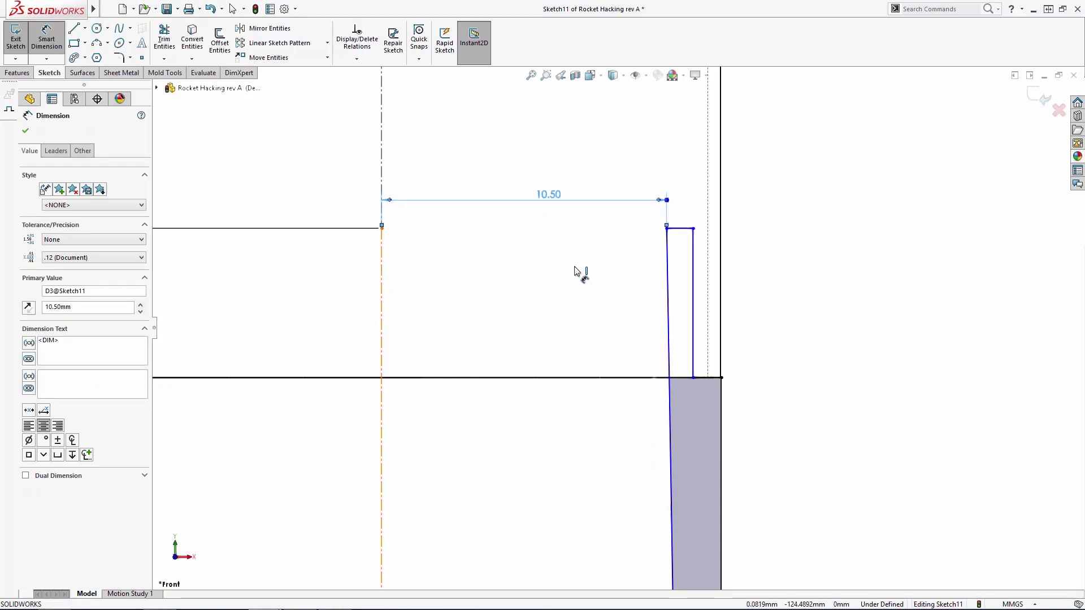
click(691, 240)
click(572, 156)
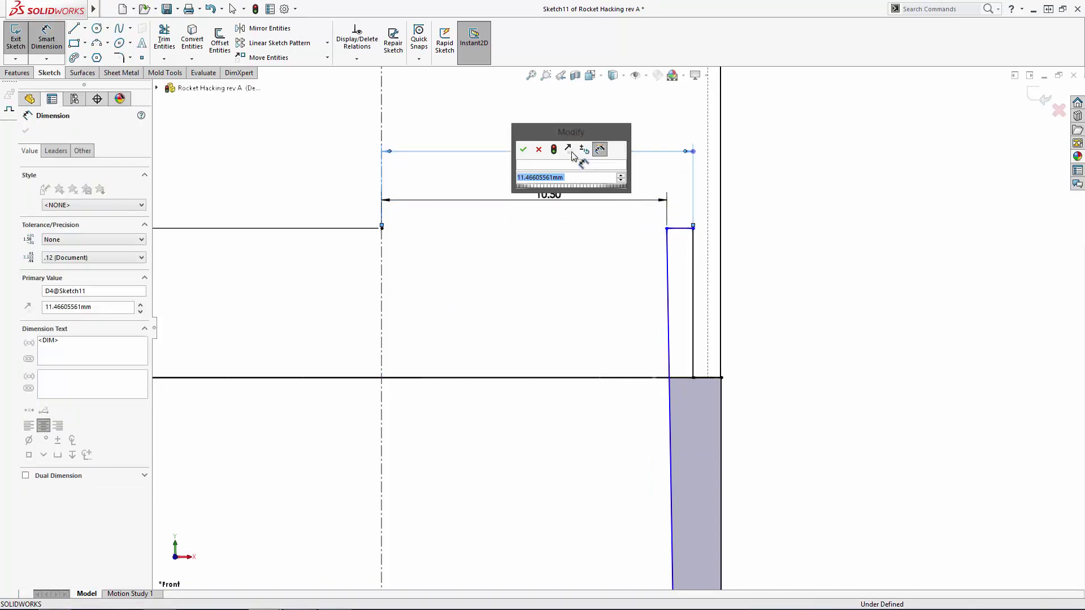
key(Return)
key(Escape)
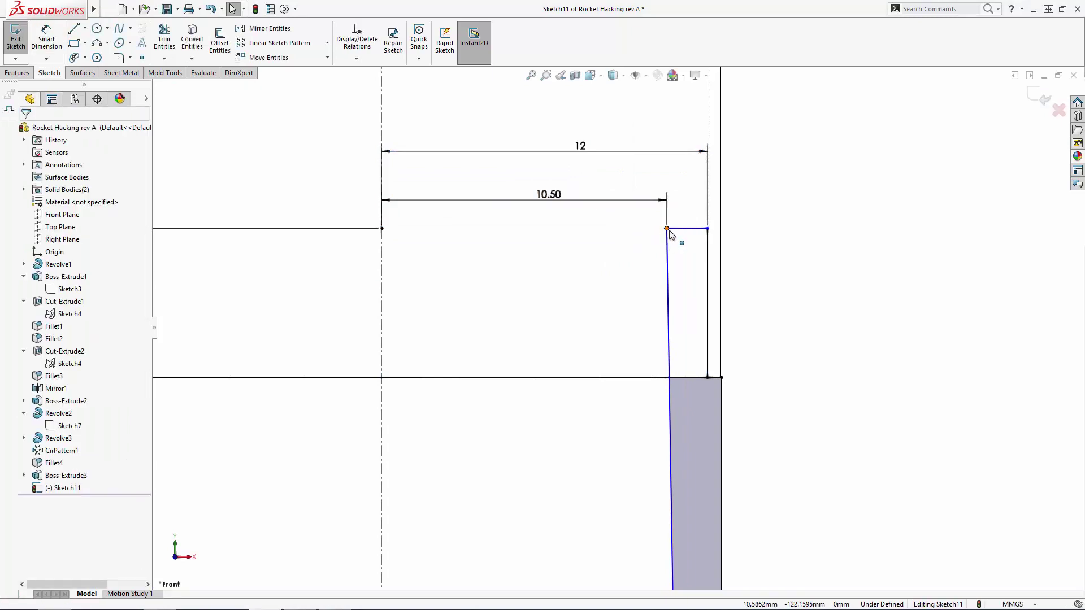
click(382, 228)
ctrl+click(181, 377)
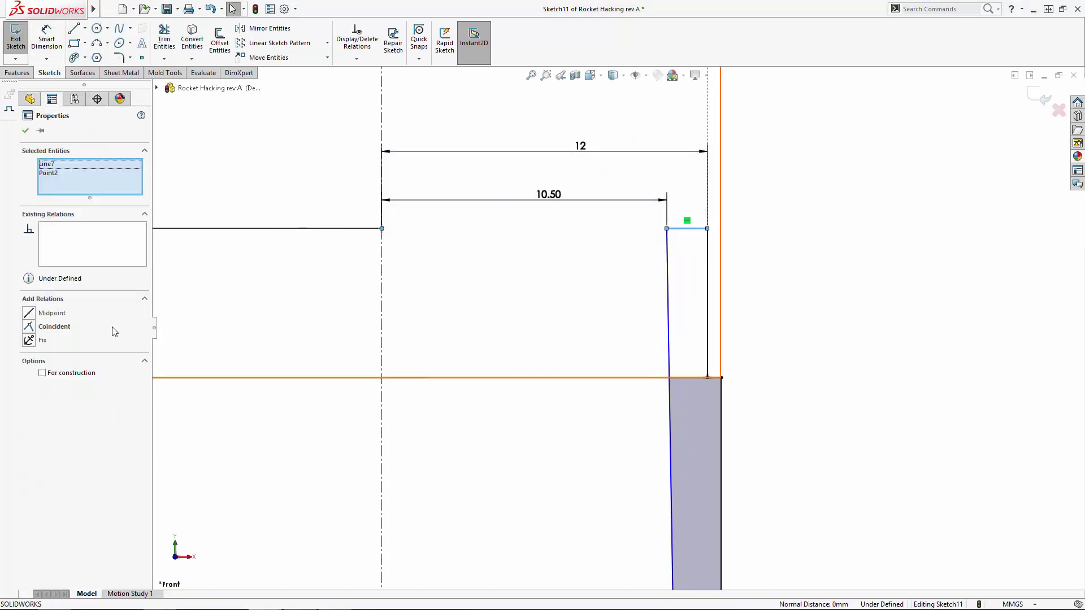
click(811, 318)
scroll(814, 326, up, 10)
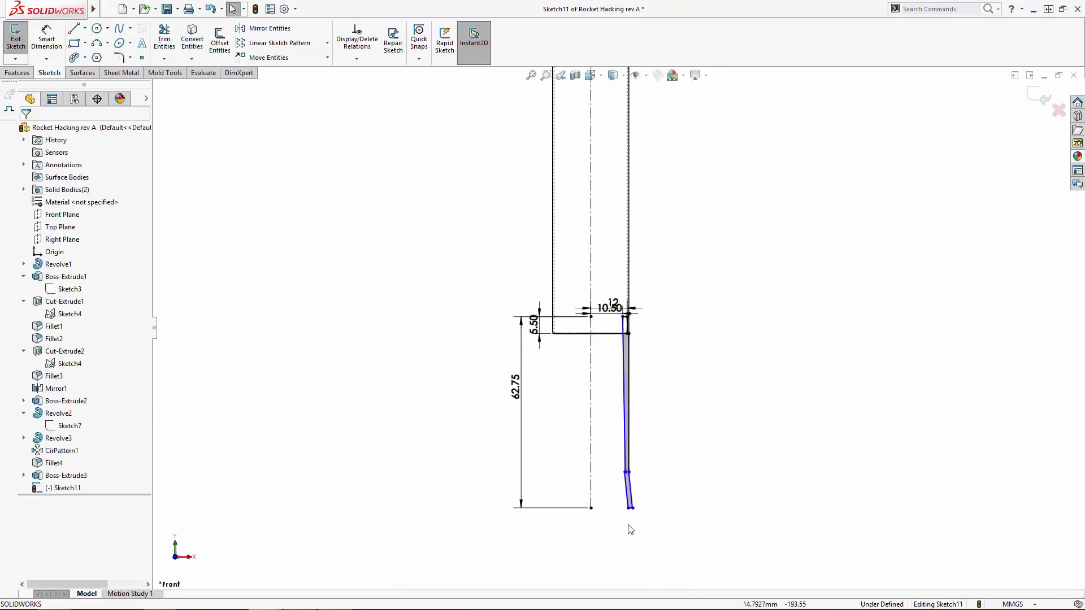
Widen the notch by dragging the slanted line to the right.
scroll(628, 496, down, 8)
scroll(622, 396, down, 5)
click(565, 292)
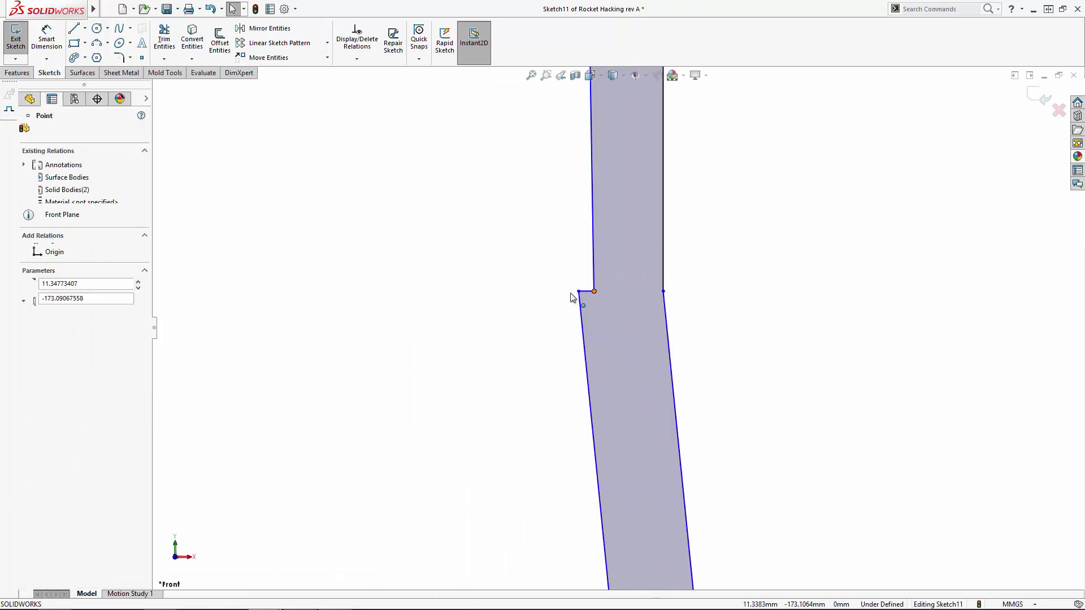
drag(581, 304, 607, 304)
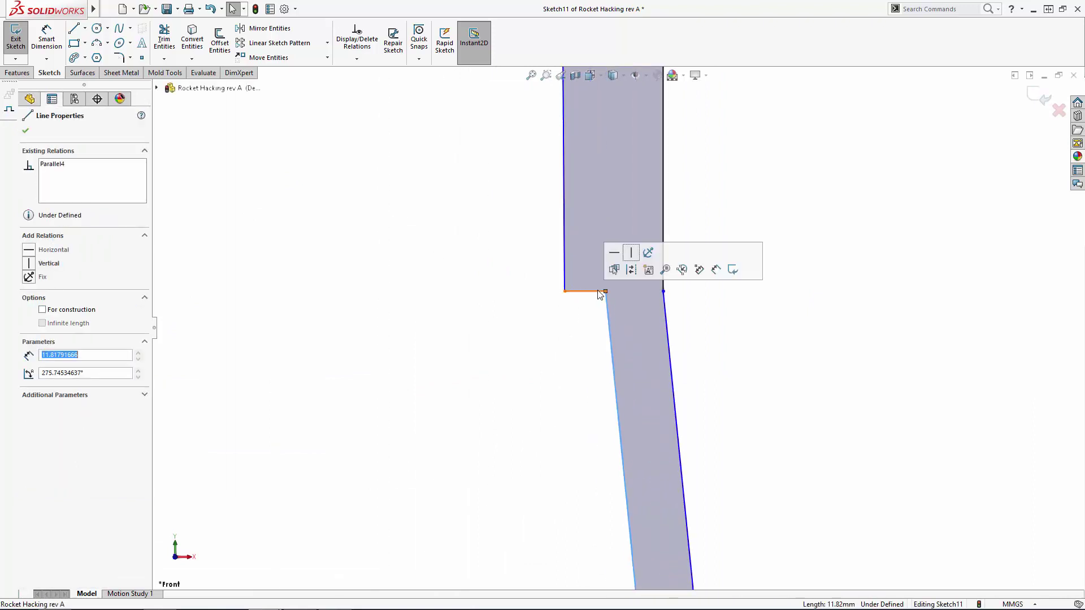
click(596, 292)
ctrl+click(663, 292)
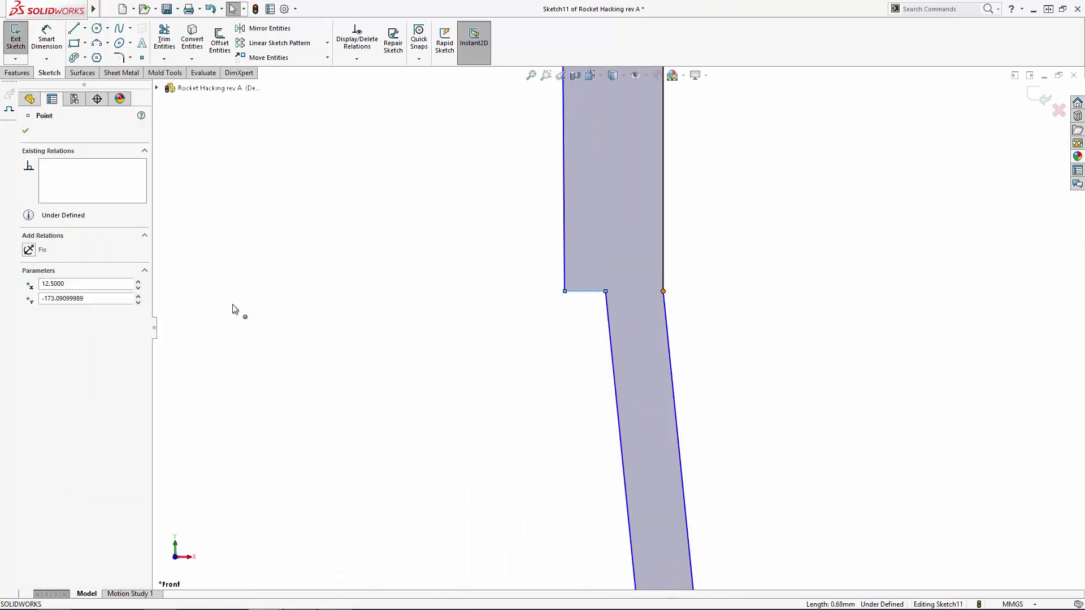
click(349, 385)
Dimension the notch width to 1.10 and the tapered wall thickness to 1.
click(46, 40)
click(664, 293)
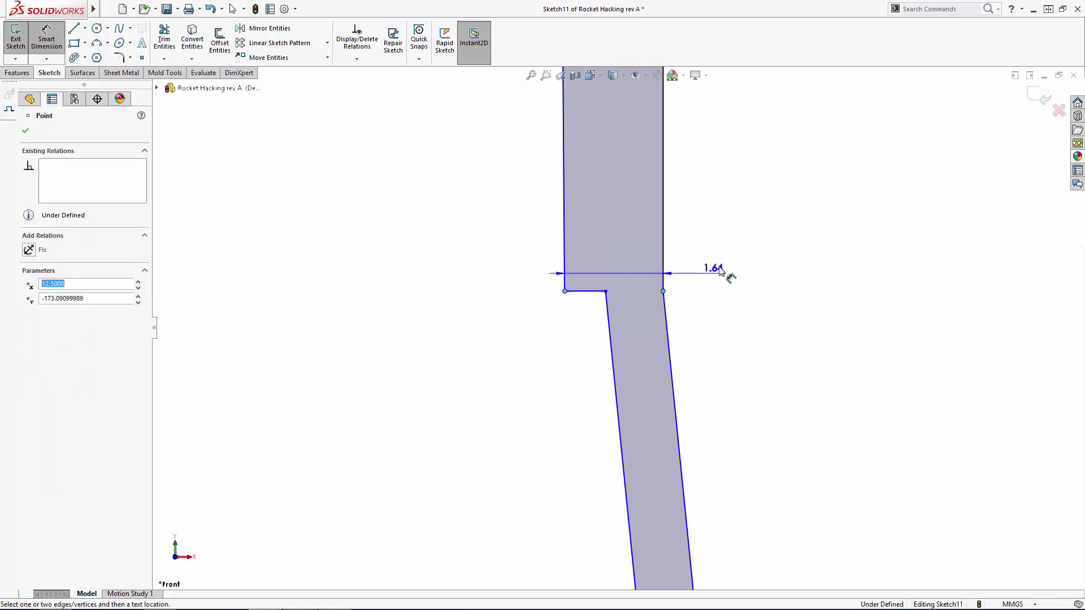
click(755, 264)
text(1.1)
key(Return)
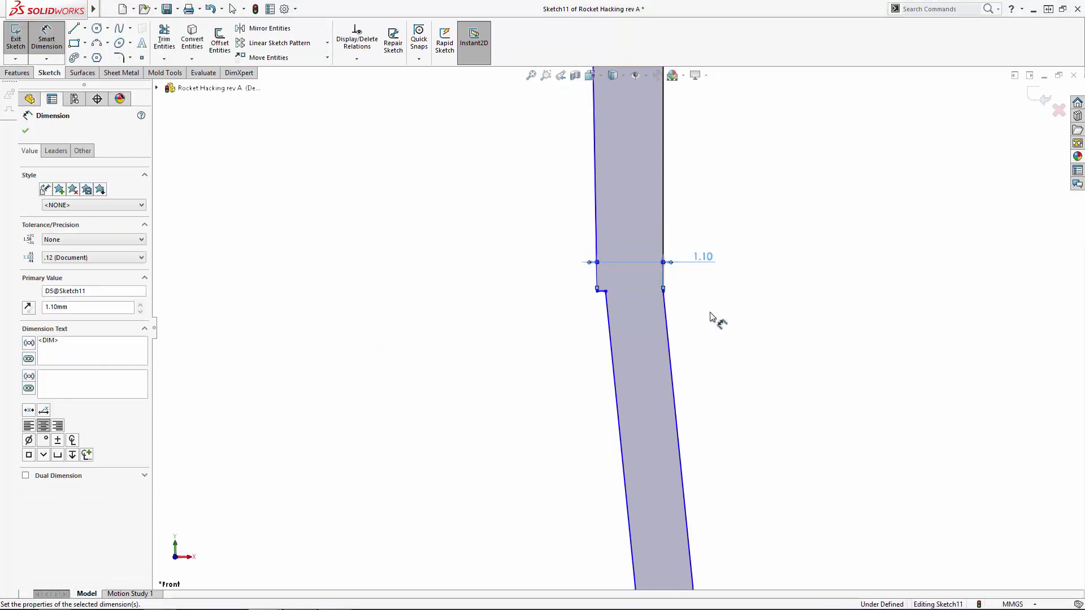
click(609, 308)
click(668, 322)
click(725, 328)
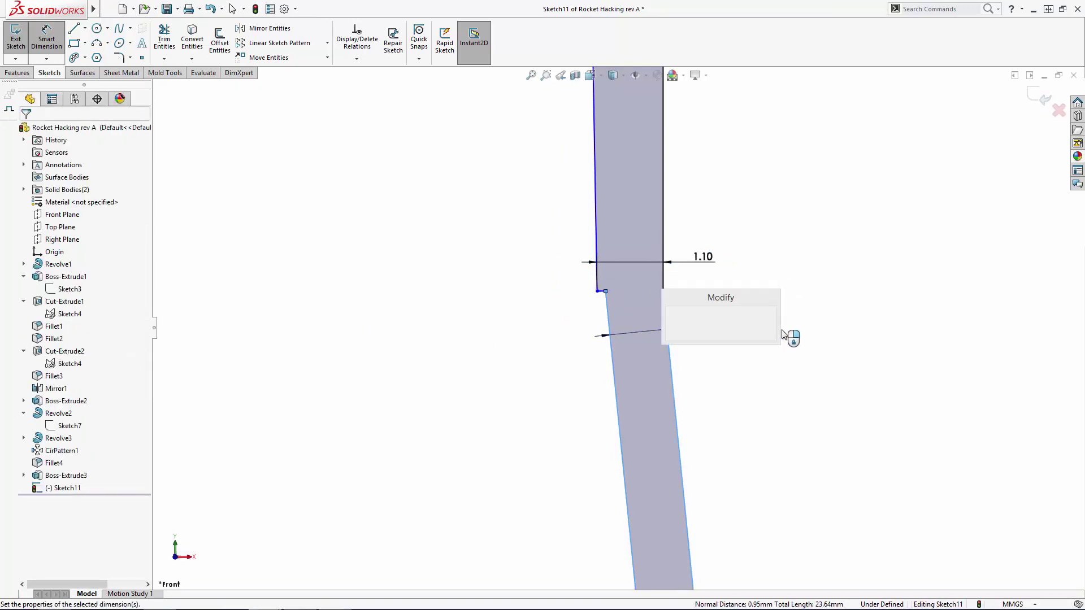
text(1)
key(Return)
click(25, 130)
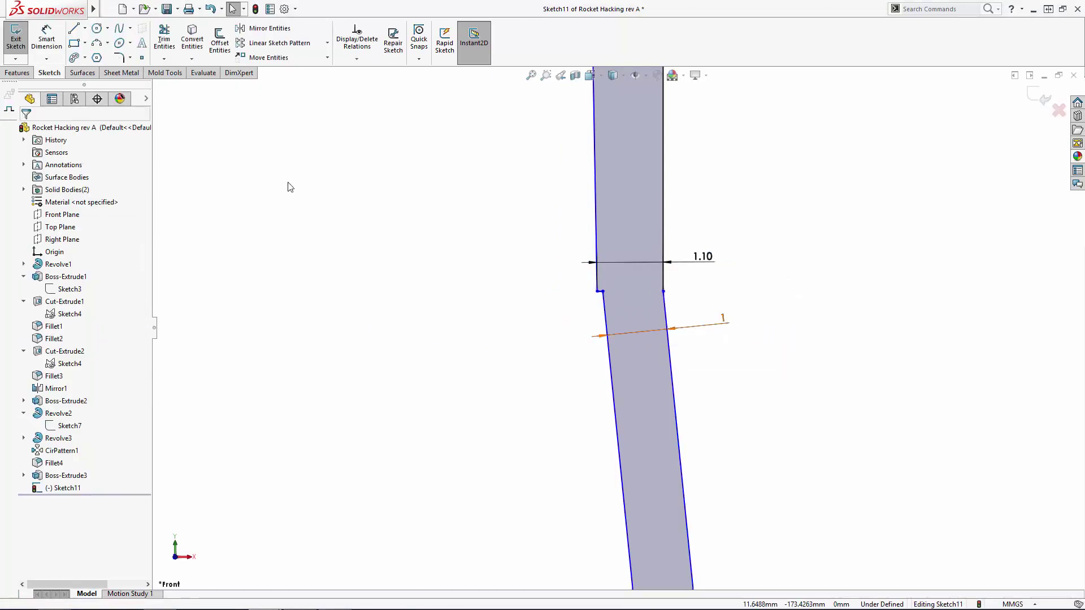
Add an 11.76 height dimension from the bottom line to the step corner.
scroll(678, 440, up, 3)
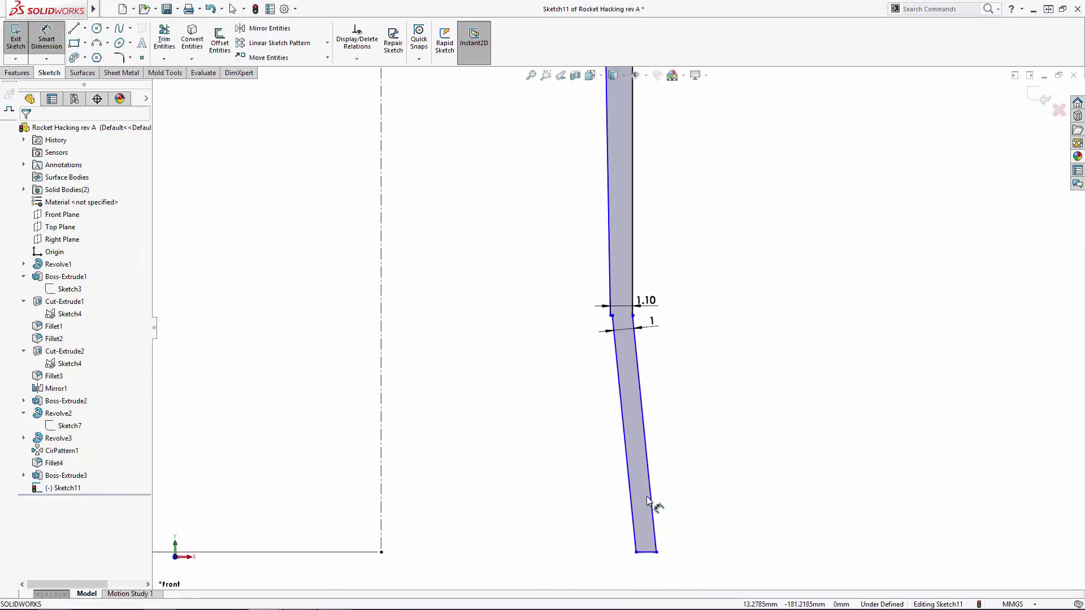
click(645, 557)
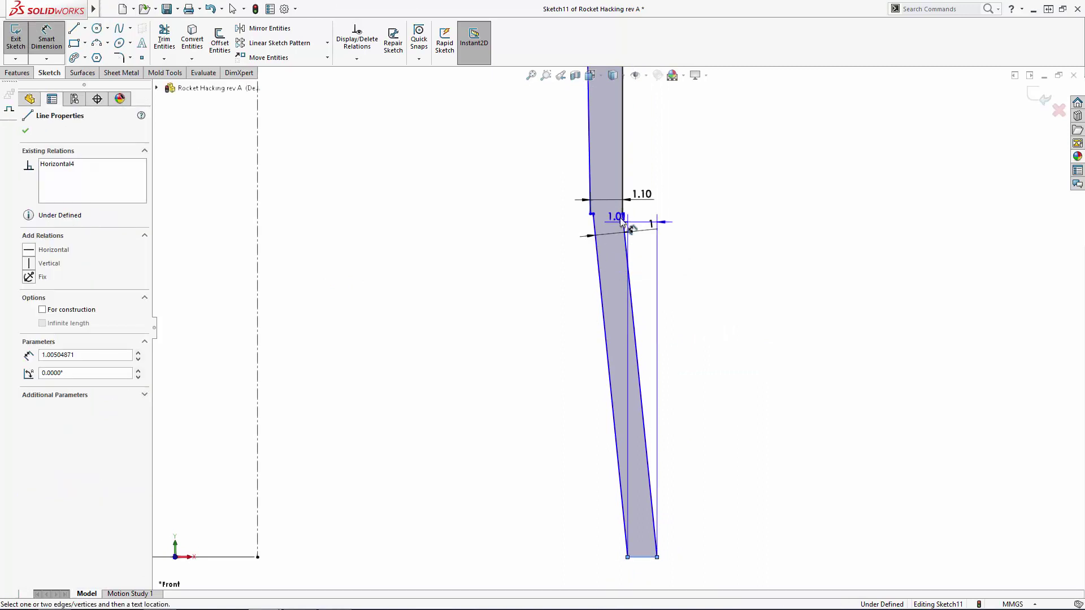
click(591, 214)
click(527, 254)
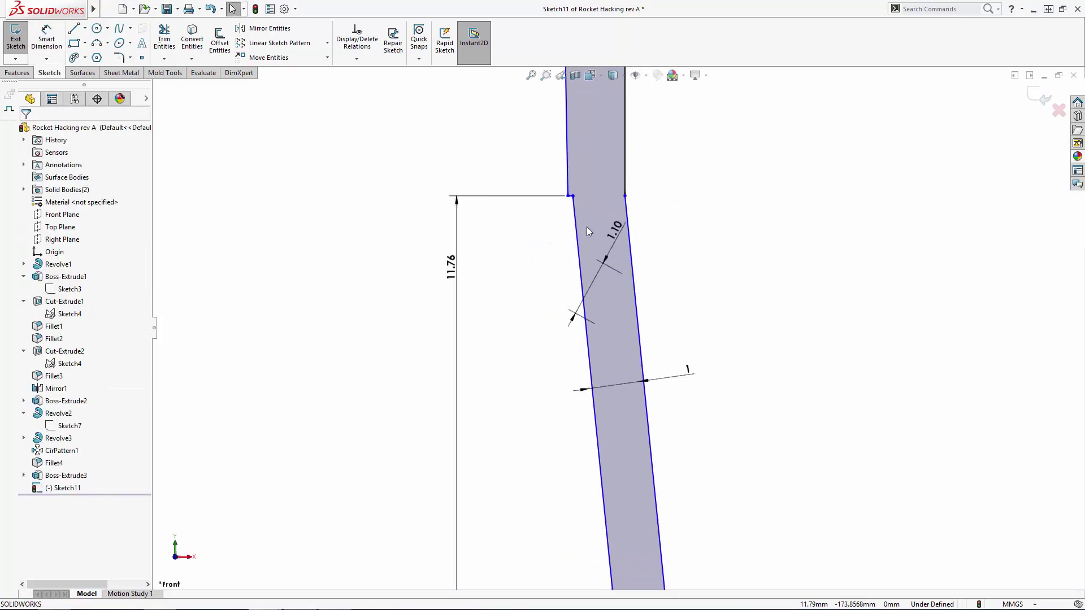
scroll(586, 225, down, 7)
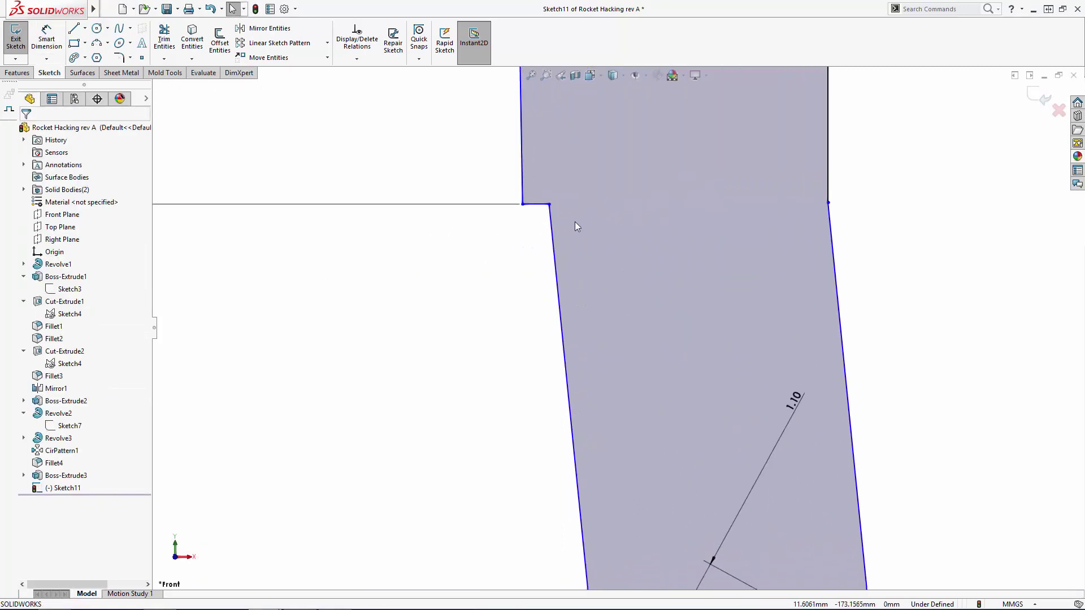
click(541, 209)
scroll(537, 315, up, 3)
key(Escape)
scroll(530, 318, up, 2)
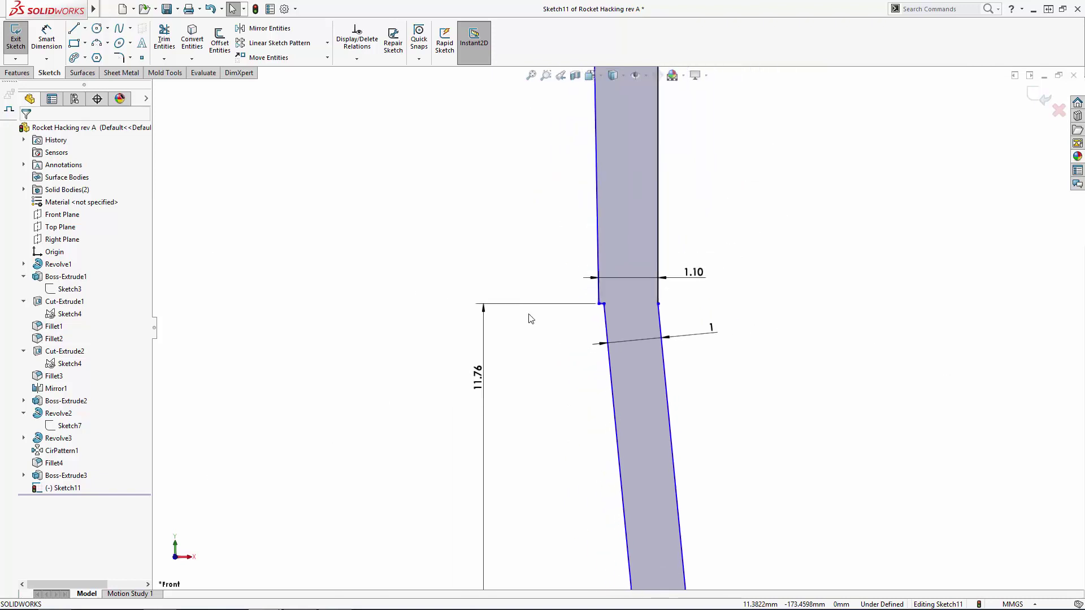
scroll(530, 318, up, 3)
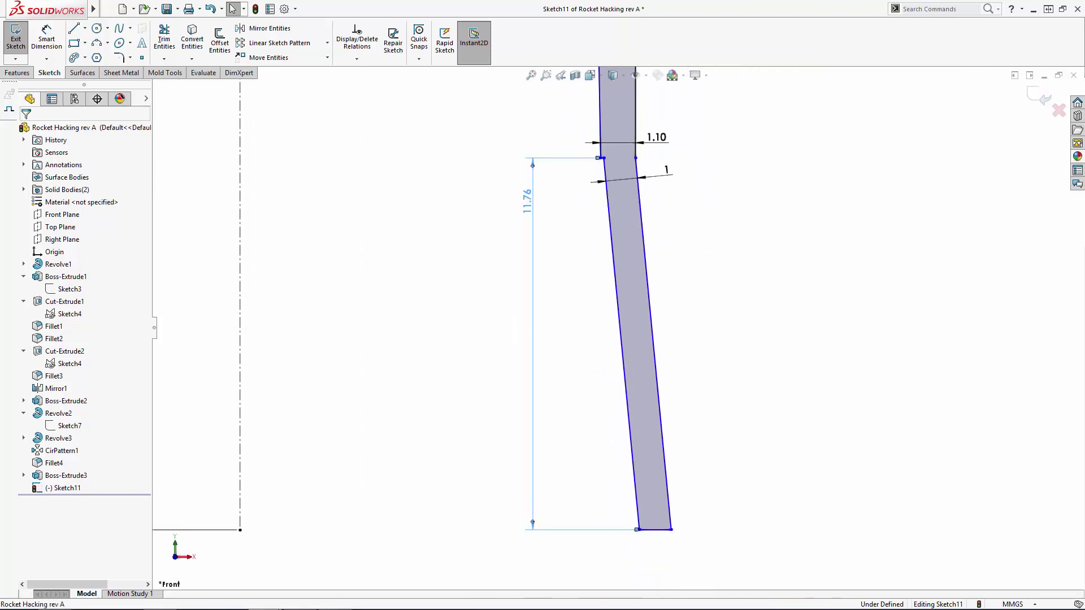
Change the step height to 7.25 and make the bottom line coincident with the axis end point.
double_click(528, 201)
key(Escape)
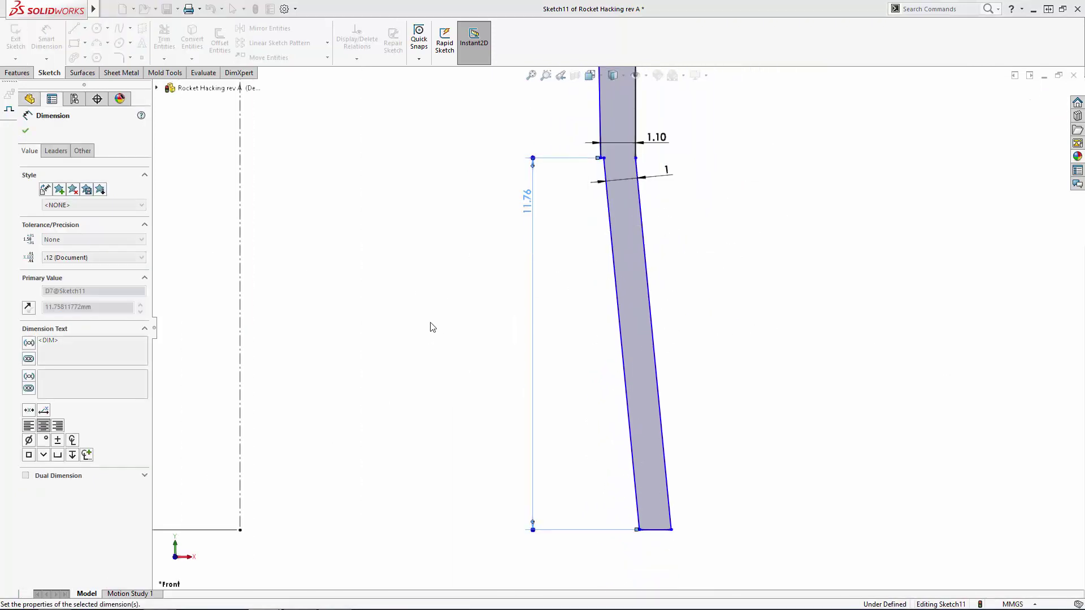
click(456, 325)
drag(639, 388, 643, 531)
ctrl+click(249, 533)
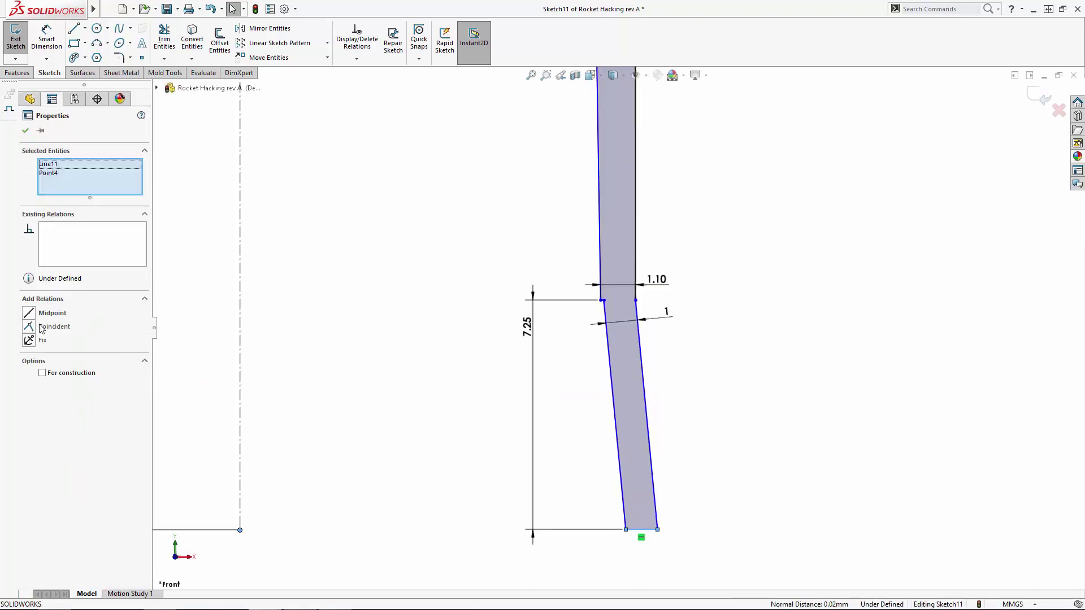
click(404, 387)
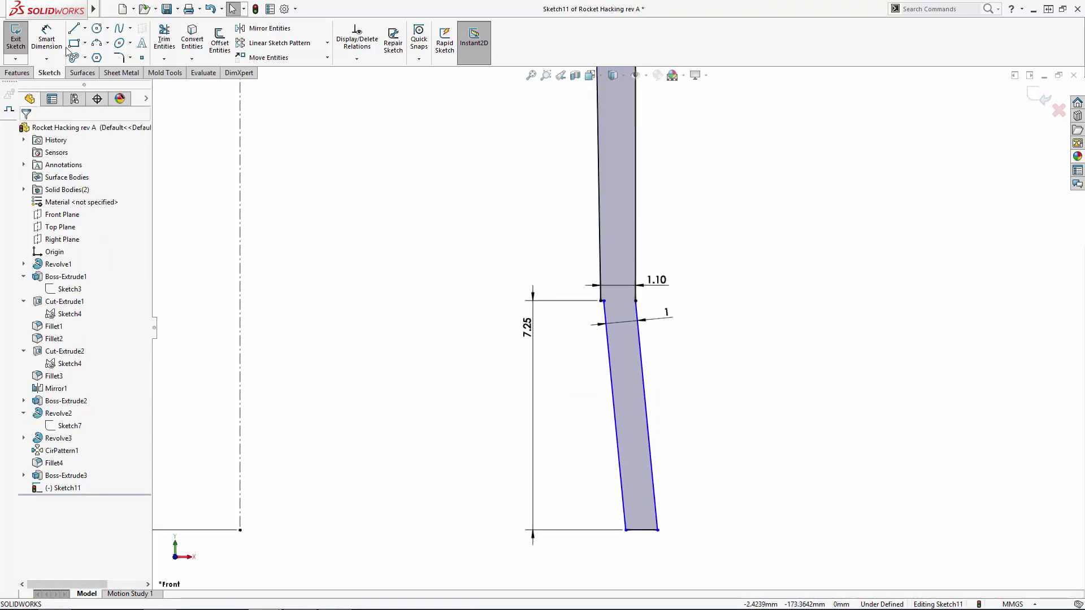
Dimension the profile's bottom-right corner 13 from the axis end point.
click(47, 40)
click(240, 530)
click(657, 530)
click(523, 585)
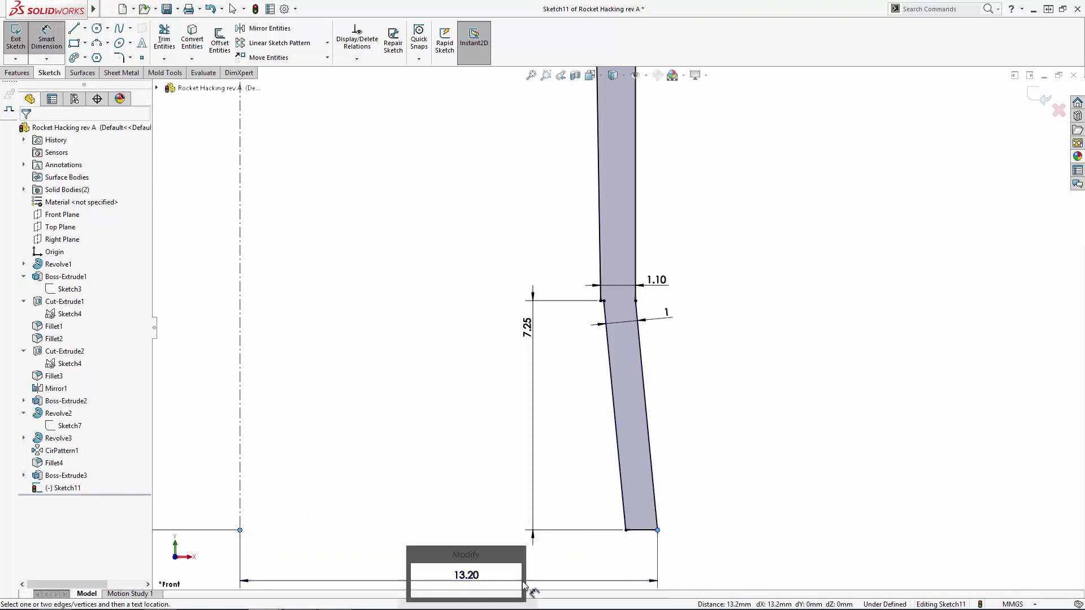
text(13)
key(Return)
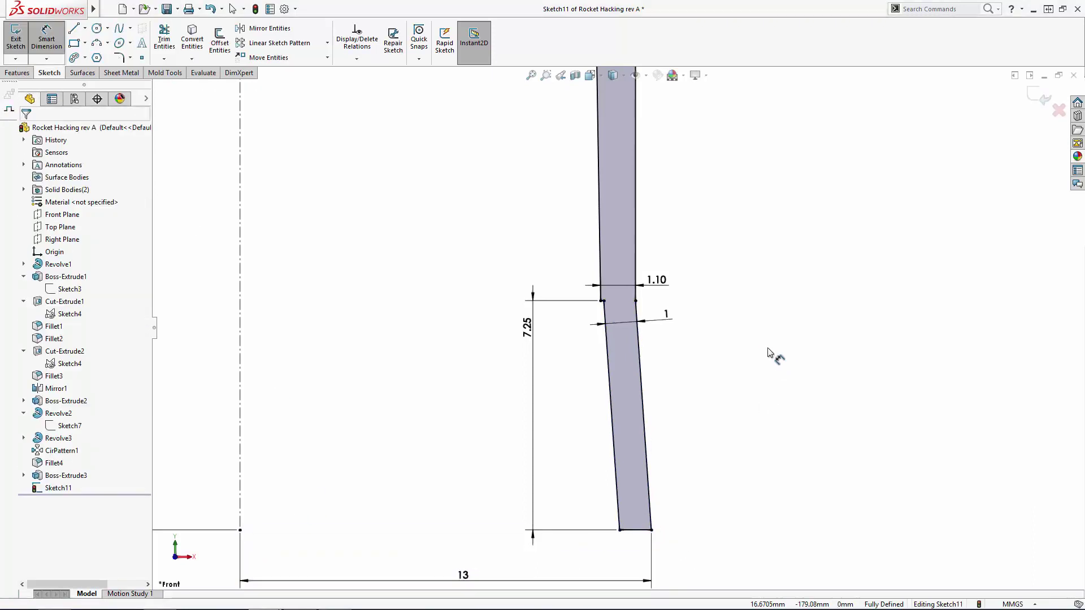
key(Escape)
click(119, 58)
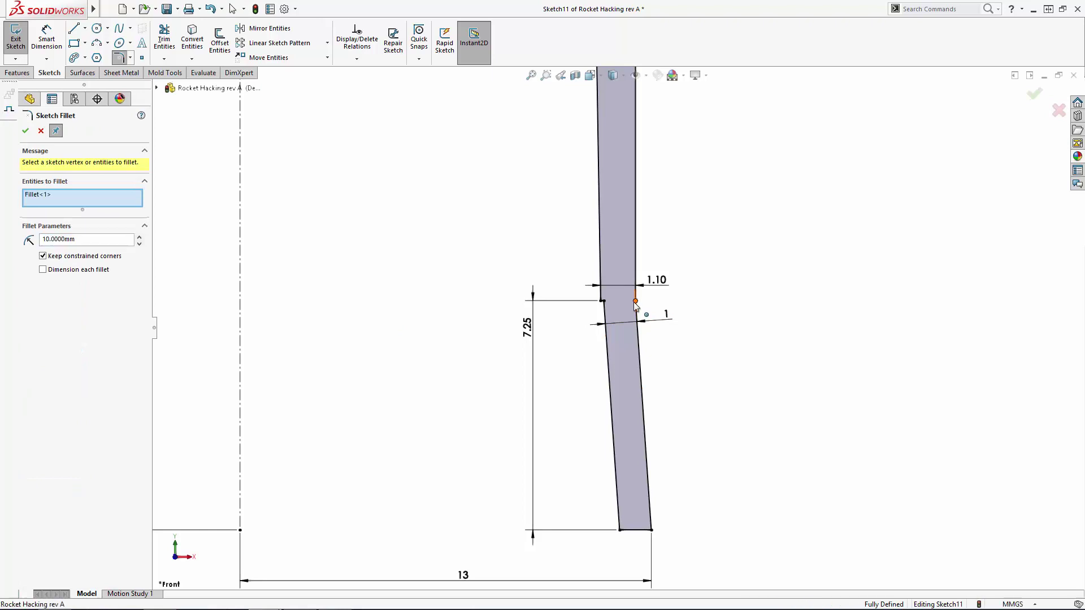
Round the profile's step corner with a 50 mm sketch fillet.
key(Return)
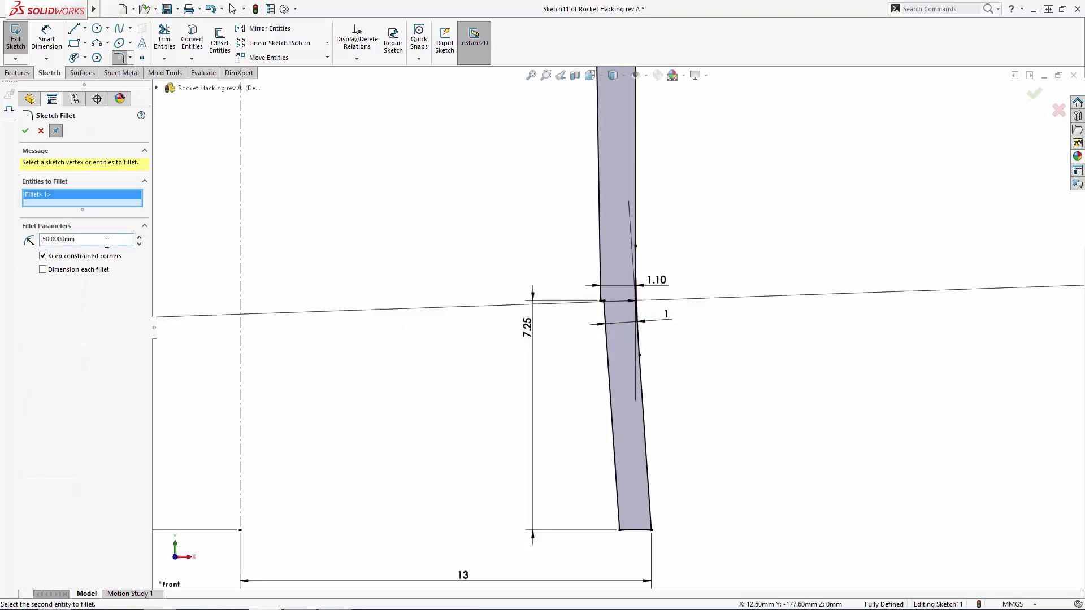
scroll(345, 231, up, 10)
scroll(585, 233, down, 3)
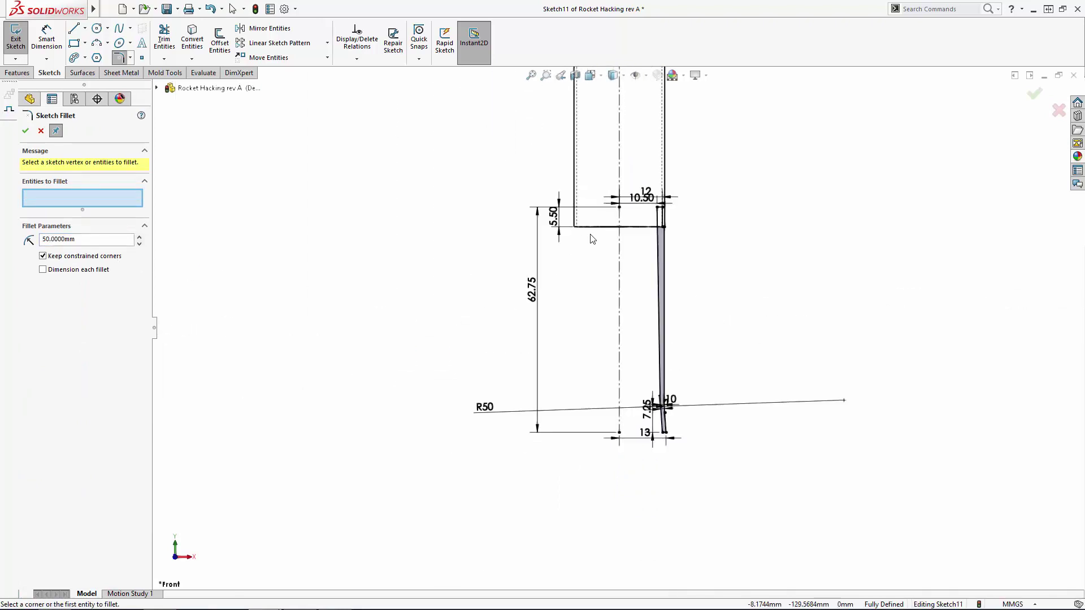
key(Escape)
Switch the display to Shaded With Edges and exit Sketch11.
scroll(780, 241, up, 7)
middle_drag(696, 250, 673, 261)
scroll(662, 179, up, 2)
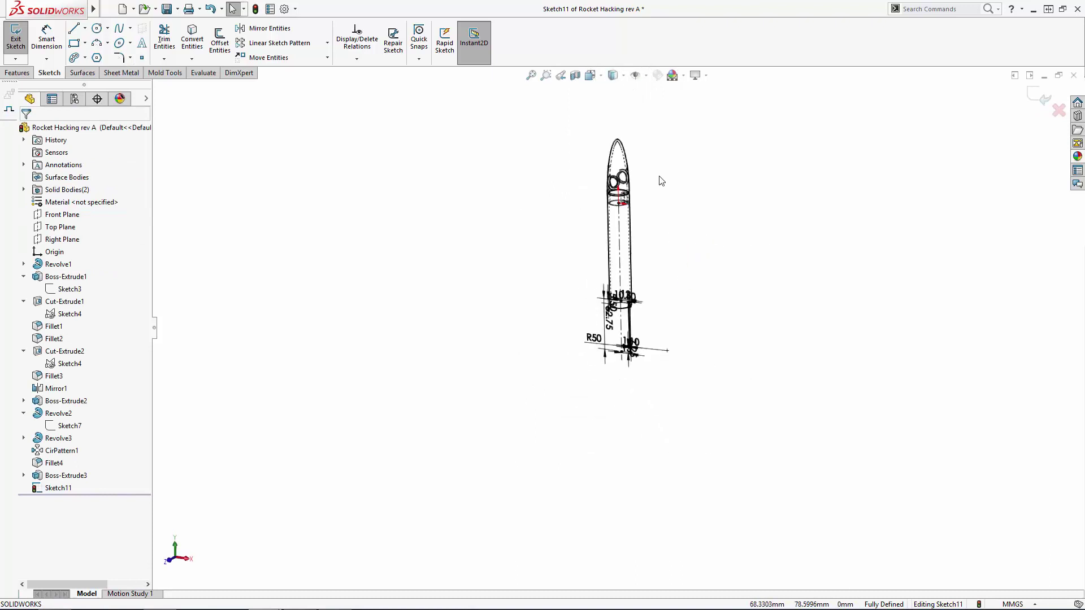
click(620, 75)
click(617, 91)
scroll(643, 379, down, 5)
scroll(642, 366, up, 2)
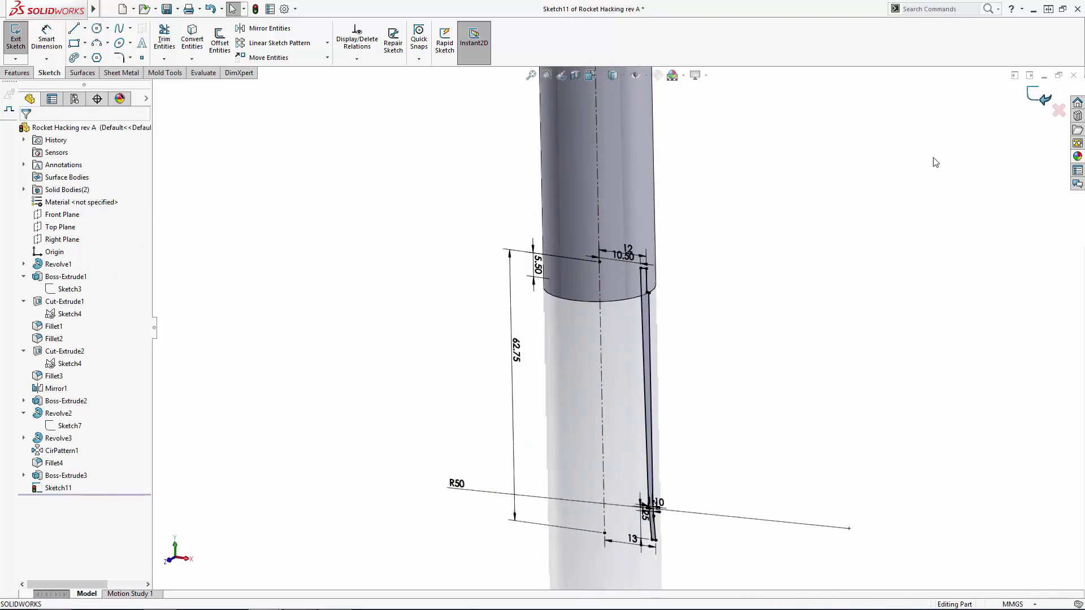
key(ctrl+b)
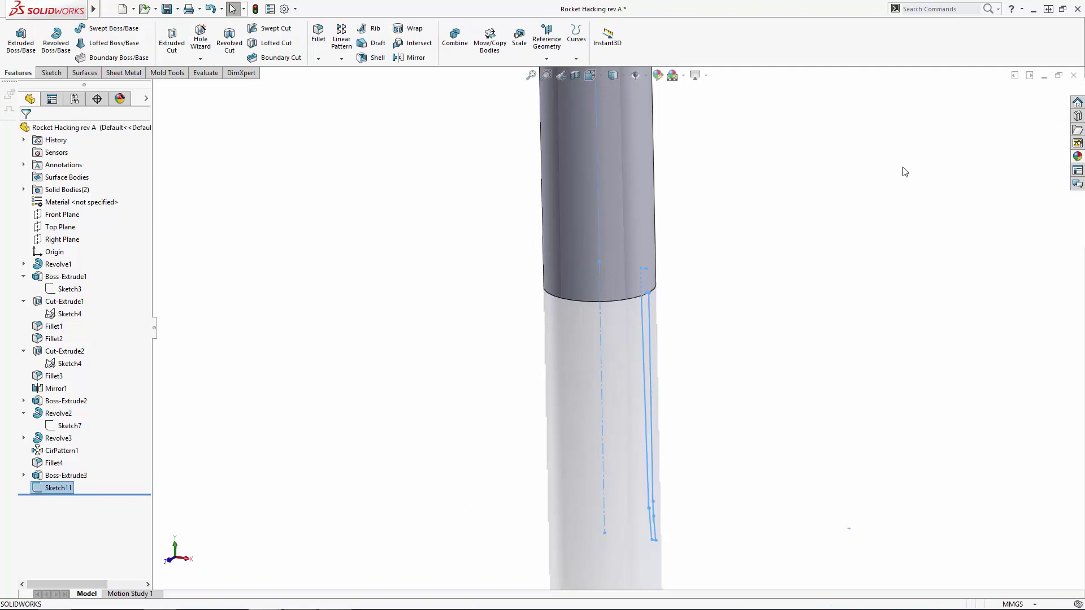
Revolve Sketch11 a full 360° about its centerline into the Revolve4 tail body.
click(57, 39)
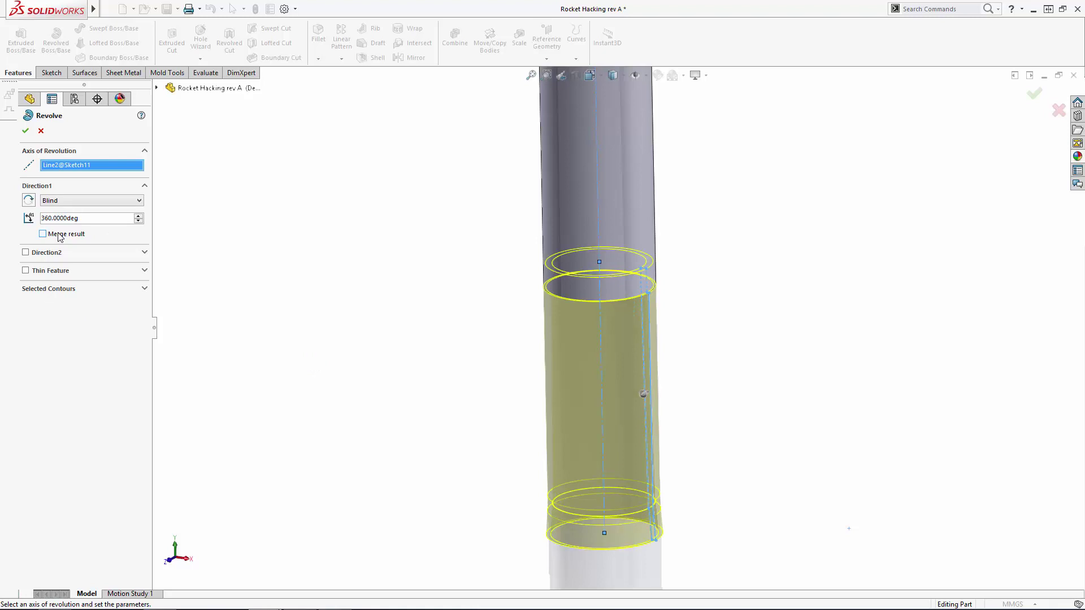
scroll(441, 356, up, 7)
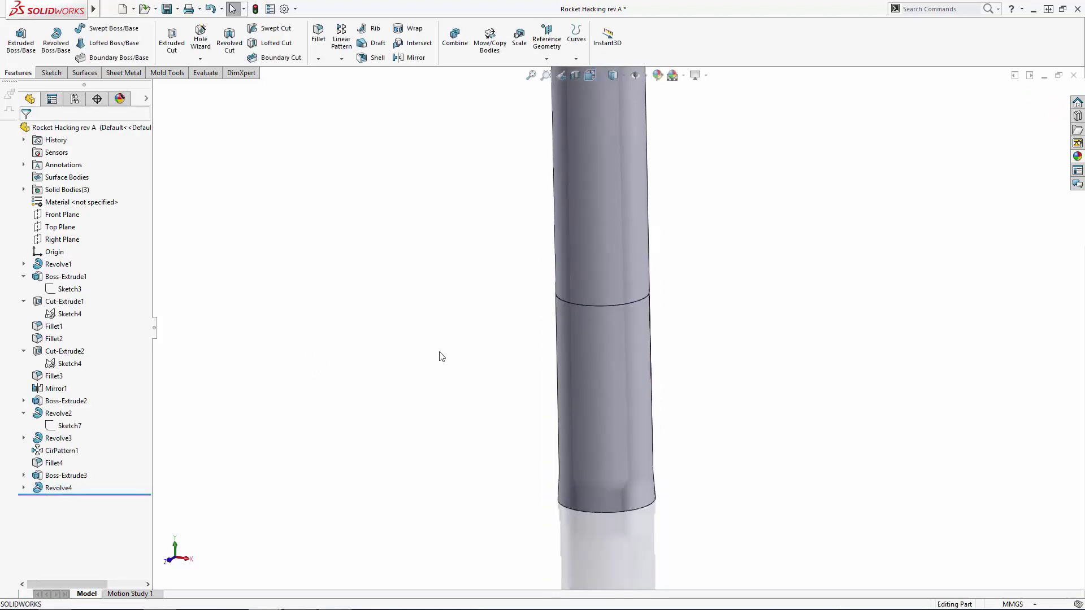
middle_drag(490, 315, 499, 316)
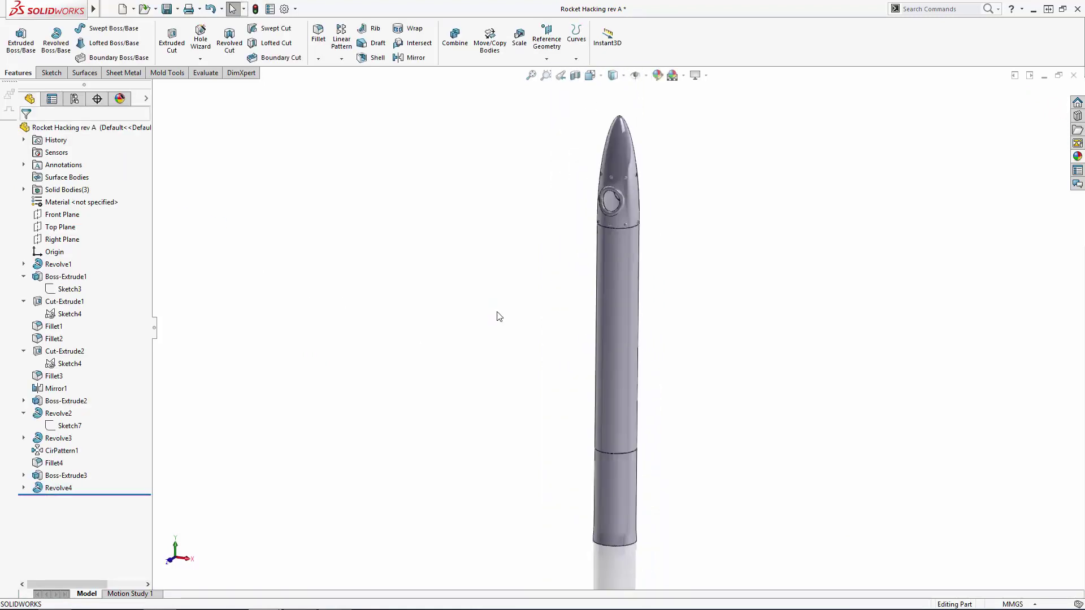